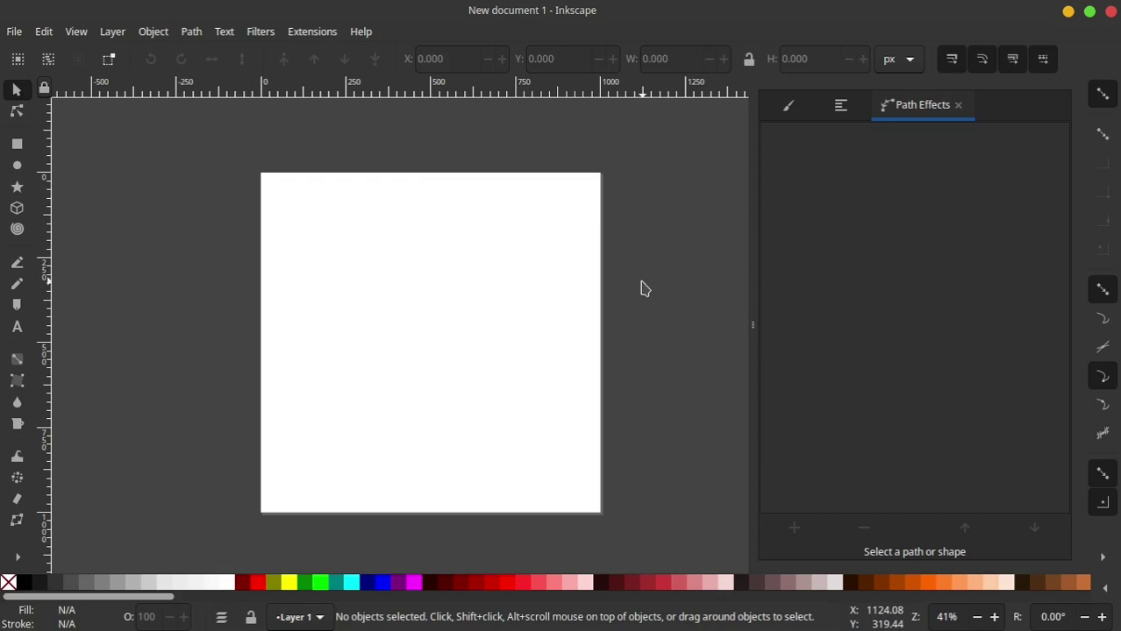
Select the page background square and set the Star/Polygon tool to regular polygon mode.
left_click_drag(559, 291, 533, 261)
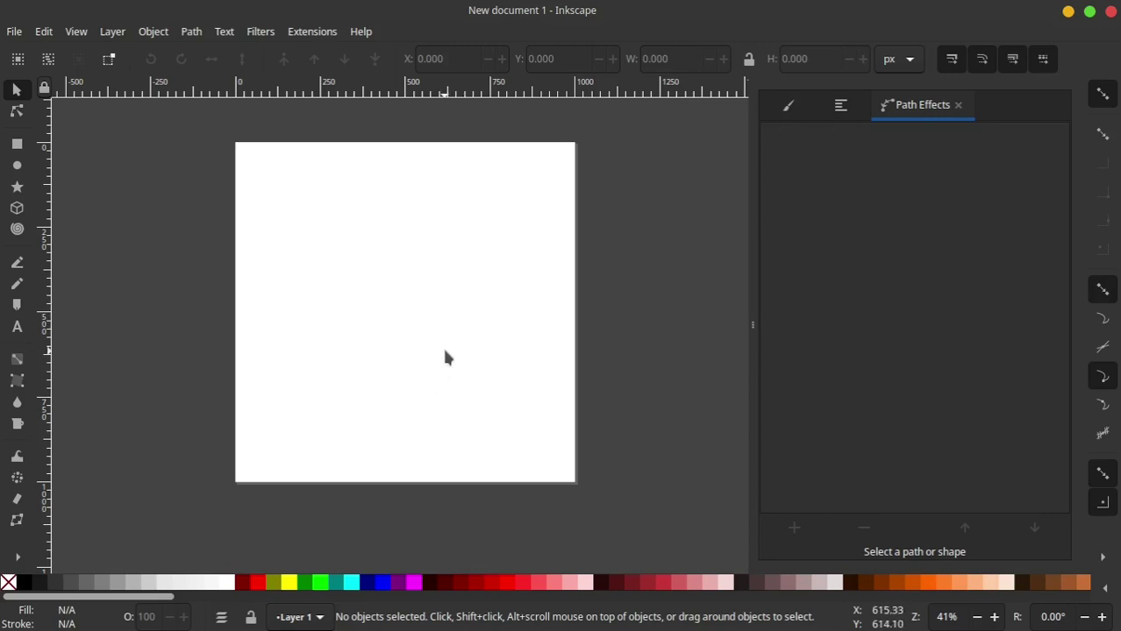
left_click_drag(438, 329, 452, 326)
left_click(452, 326)
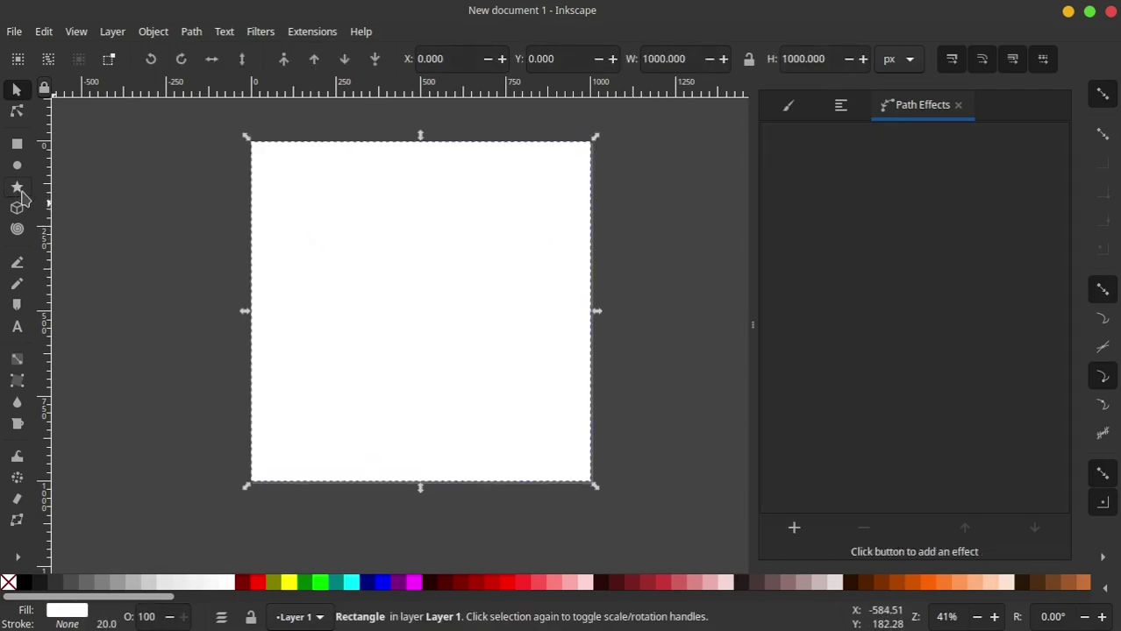
left_click(18, 188)
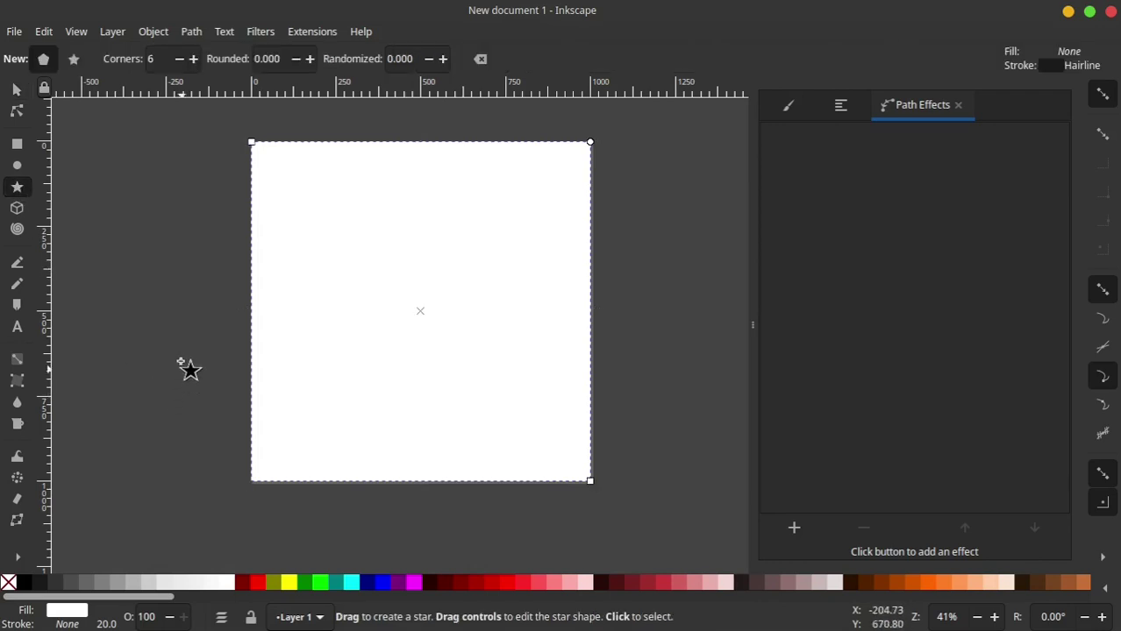
left_click(43, 61)
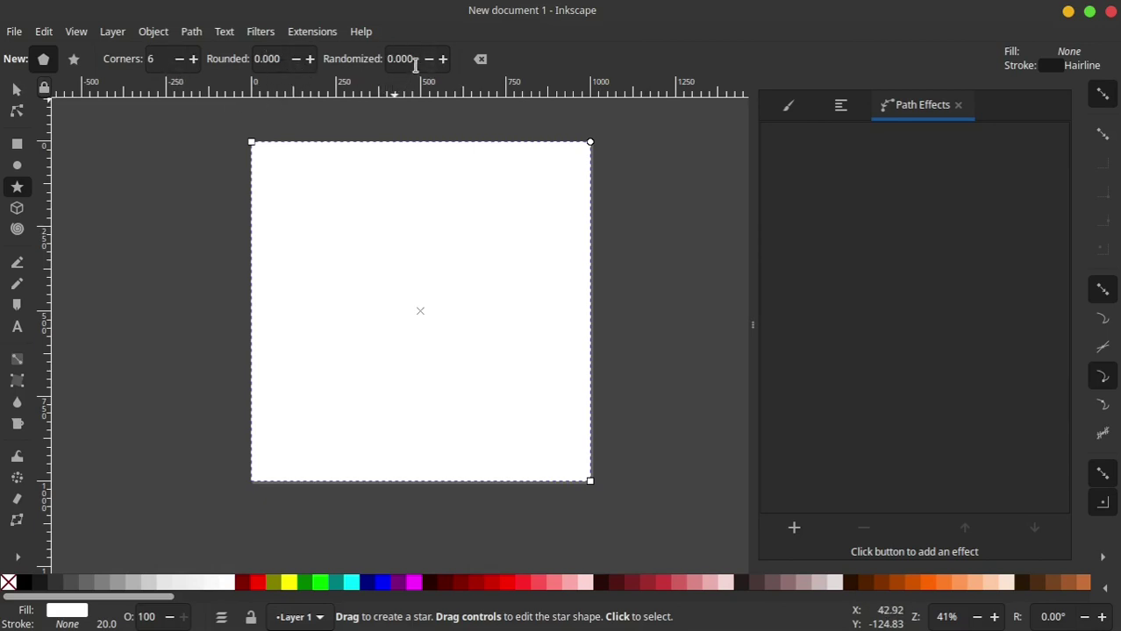
Set six corners and draw a hexagon of about 97 × 113 px near the page centre.
left_click(426, 408)
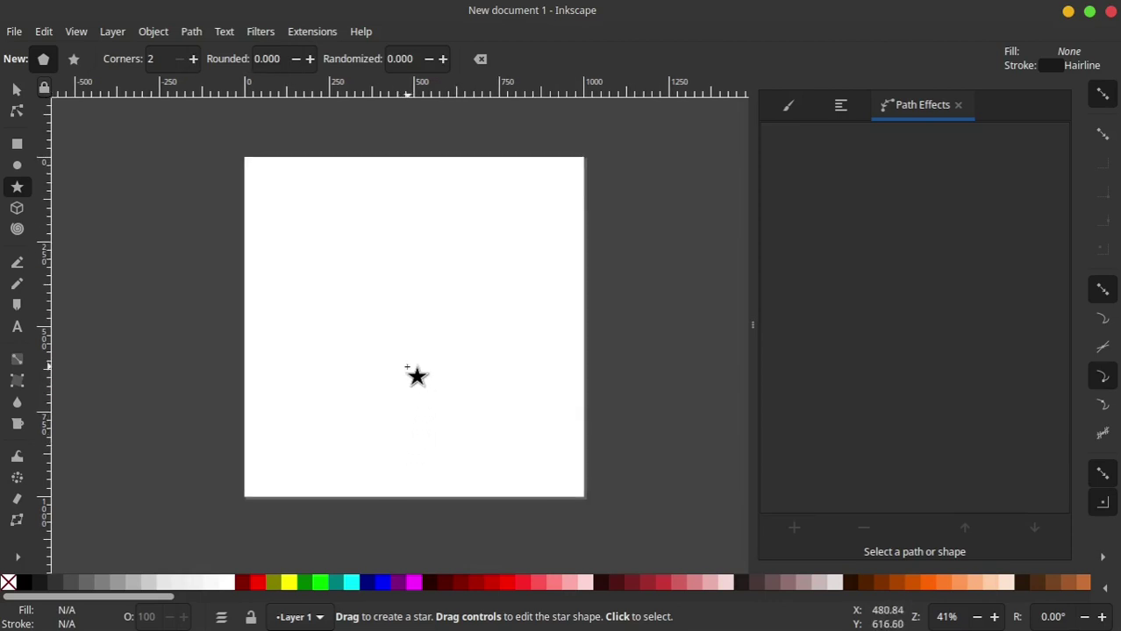
left_click_drag(407, 368, 397, 355)
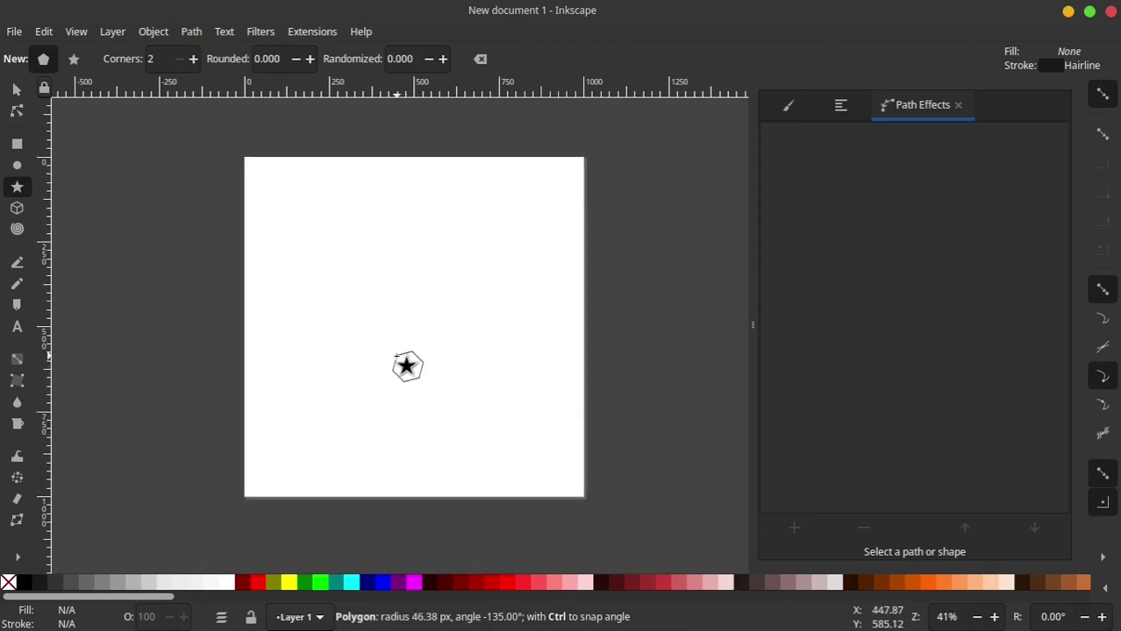
mouse_move(396, 354)
left_mouse_down()
mouse_move(404, 299)
mouse_move(438, 354)
mouse_move(452, 255)
left_mouse_up()
left_click(16, 90)
scroll(439, 354, "up", 1, "ctrl")
scroll(422, 366, "up", 1, "ctrl")
Convert the hexagon into an ordinary path with Path > Object to Path.
scroll(432, 254, "up", 2, "ctrl")
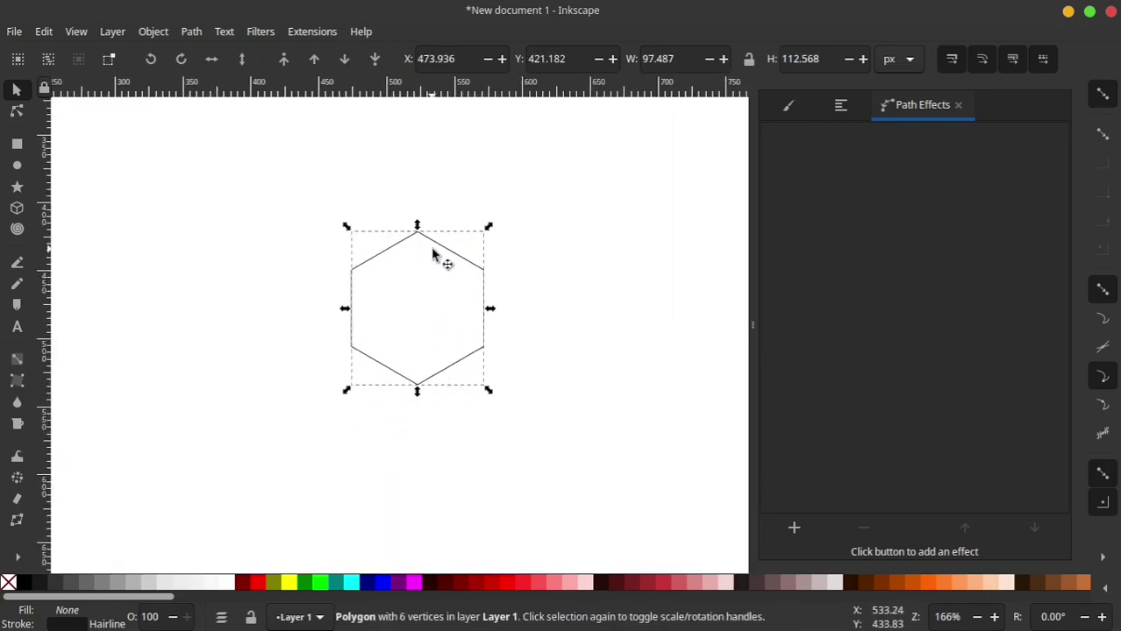
scroll(432, 255, "up", 1)
scroll(395, 268, "right", 1)
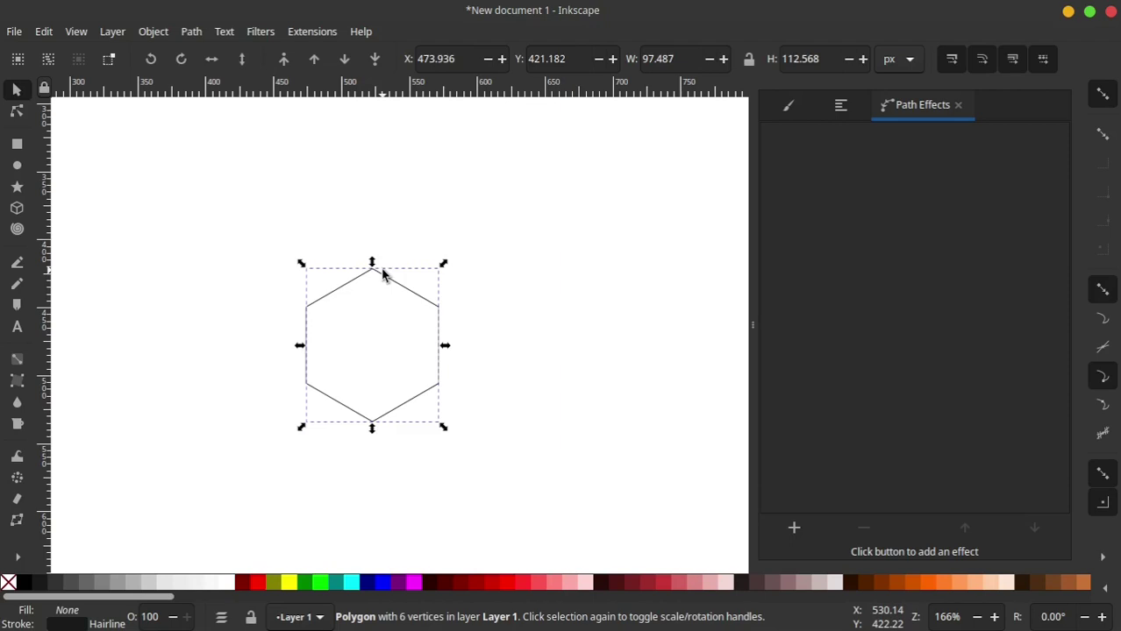
scroll(383, 278, "up", 2, "ctrl")
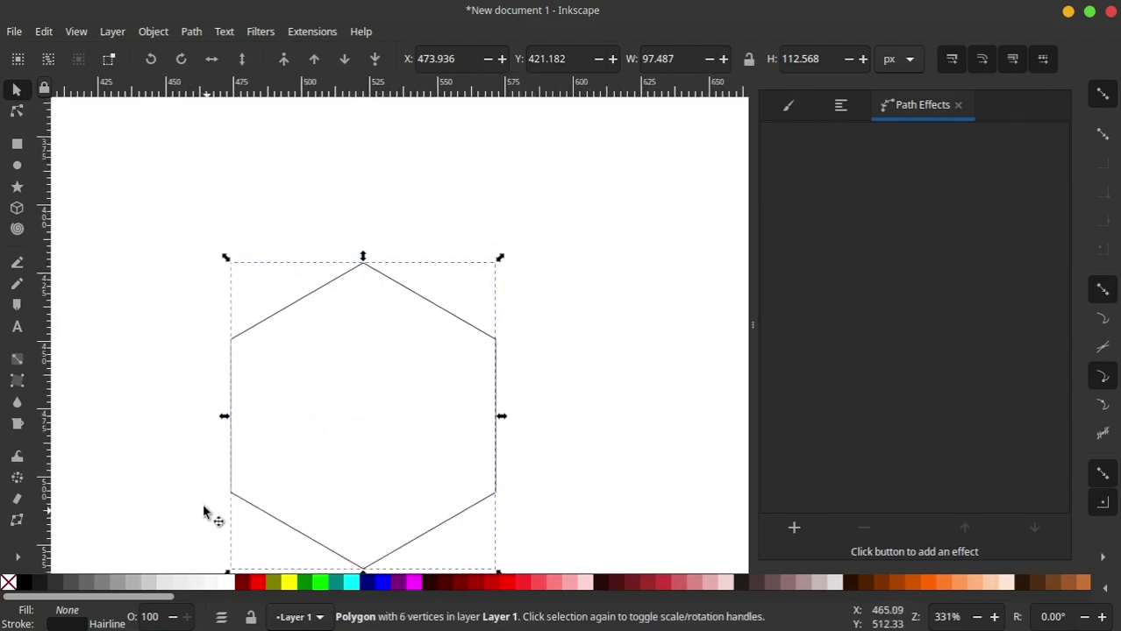
scroll(439, 395, "down", 2)
scroll(477, 320, "left", 1)
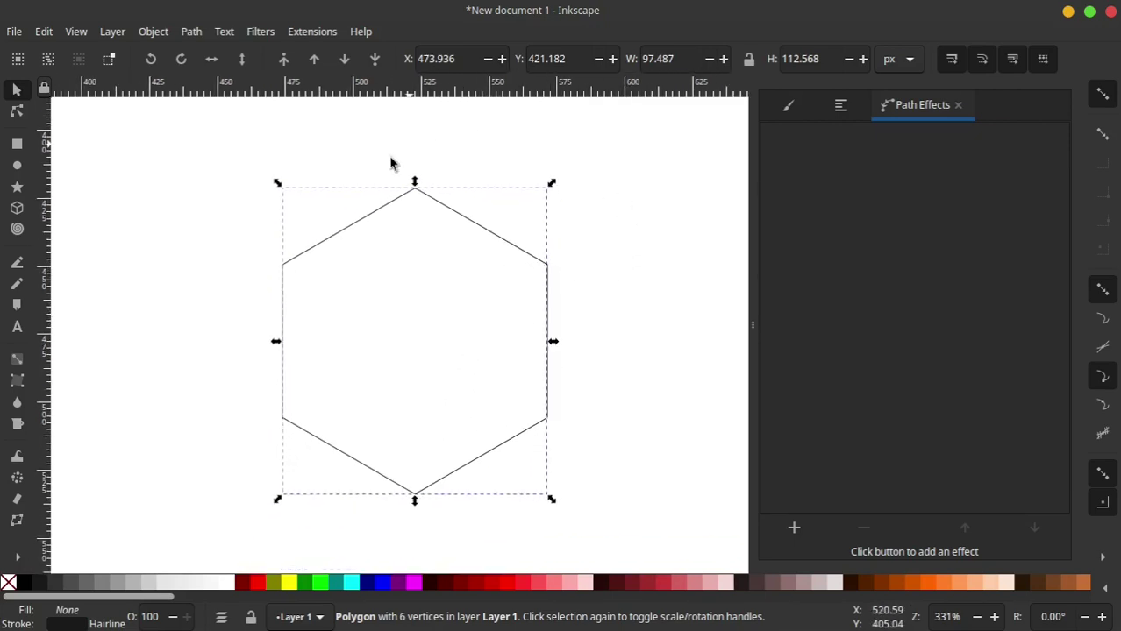
left_click(193, 32)
left_click(232, 53)
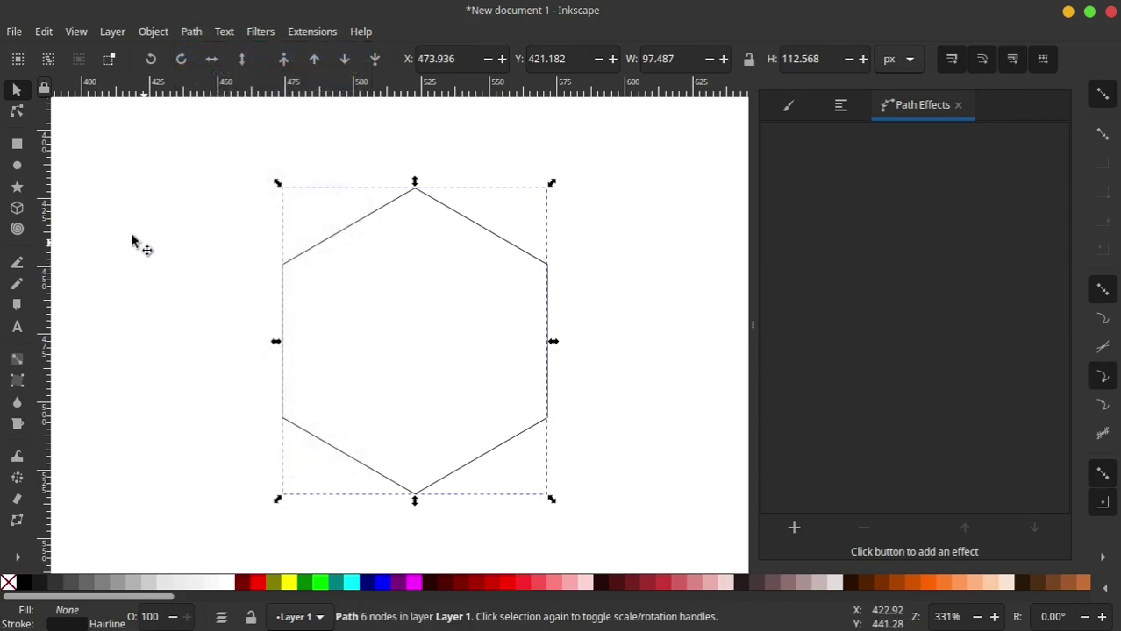
Drag the hexagon's top node down to about X 522.680, Y 430.842 for a flatter peak.
left_click(17, 112)
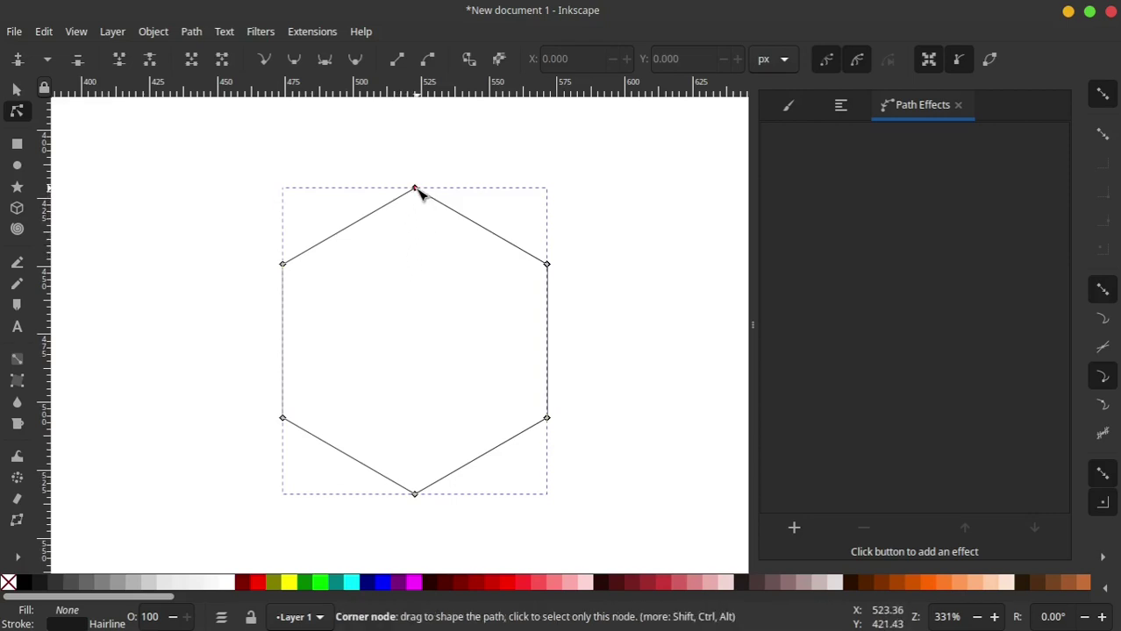
left_click_drag(414, 189, 414, 215)
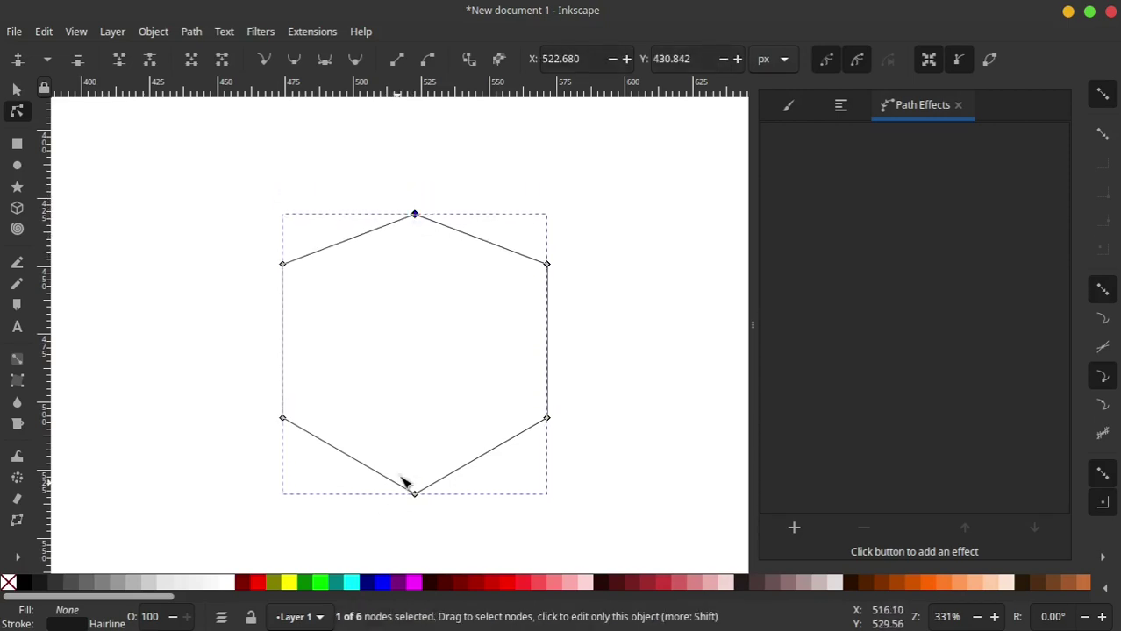
scroll(403, 483, "right", 2)
scroll(384, 444, "down", 1)
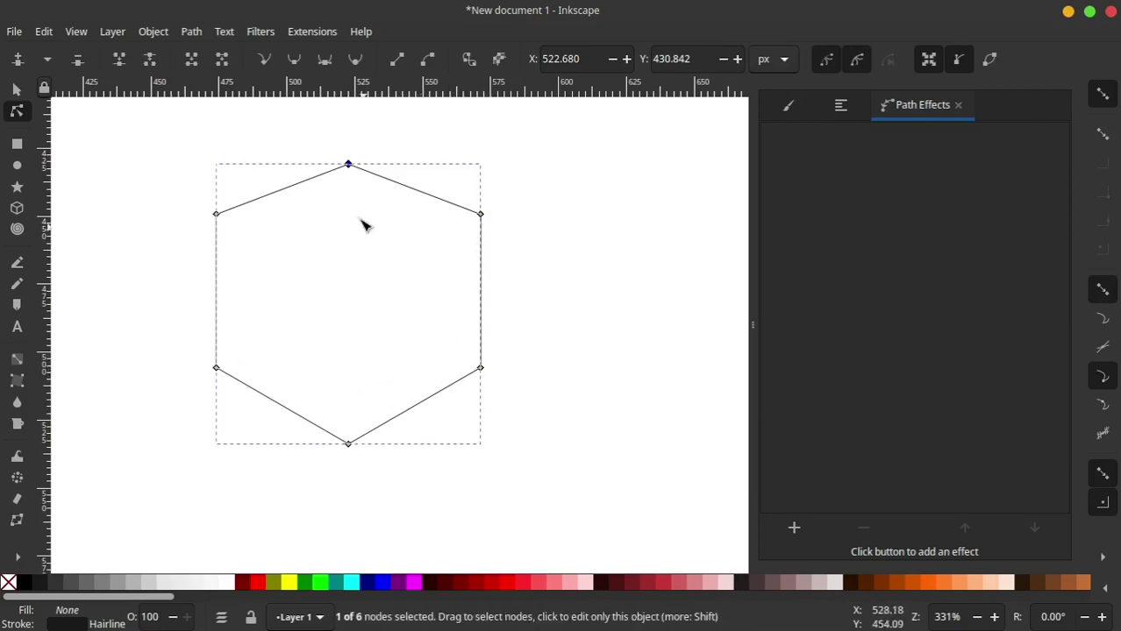
left_click(195, 34)
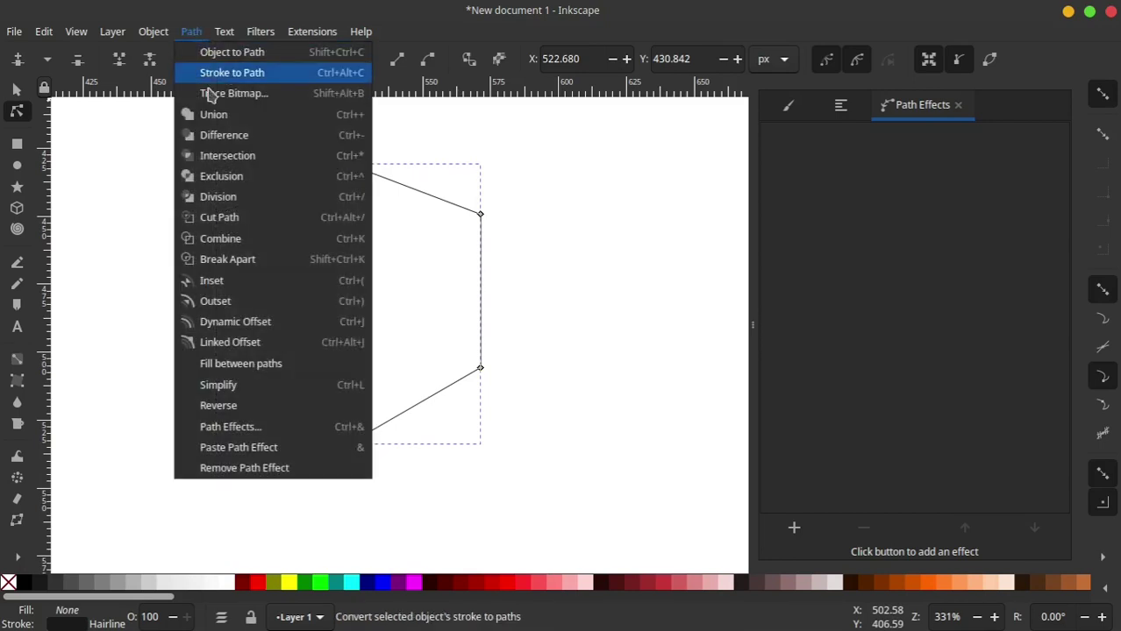
left_click(228, 427)
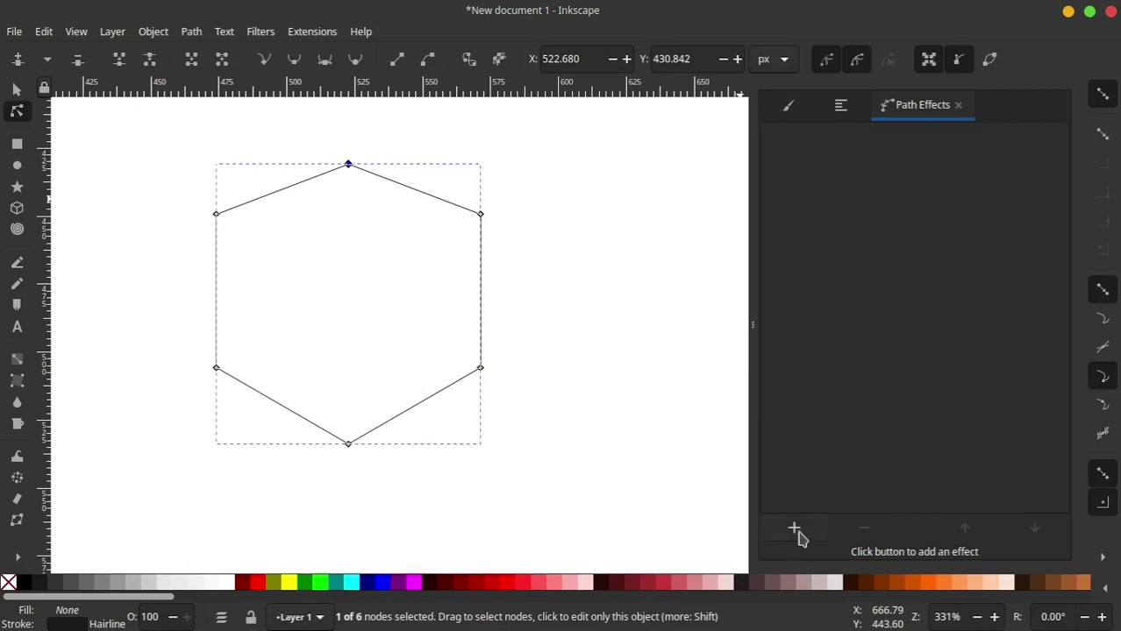
Add a Corners (Fillet/Chamfer) effect and fillet the two lower side corners into curves.
left_click(794, 529)
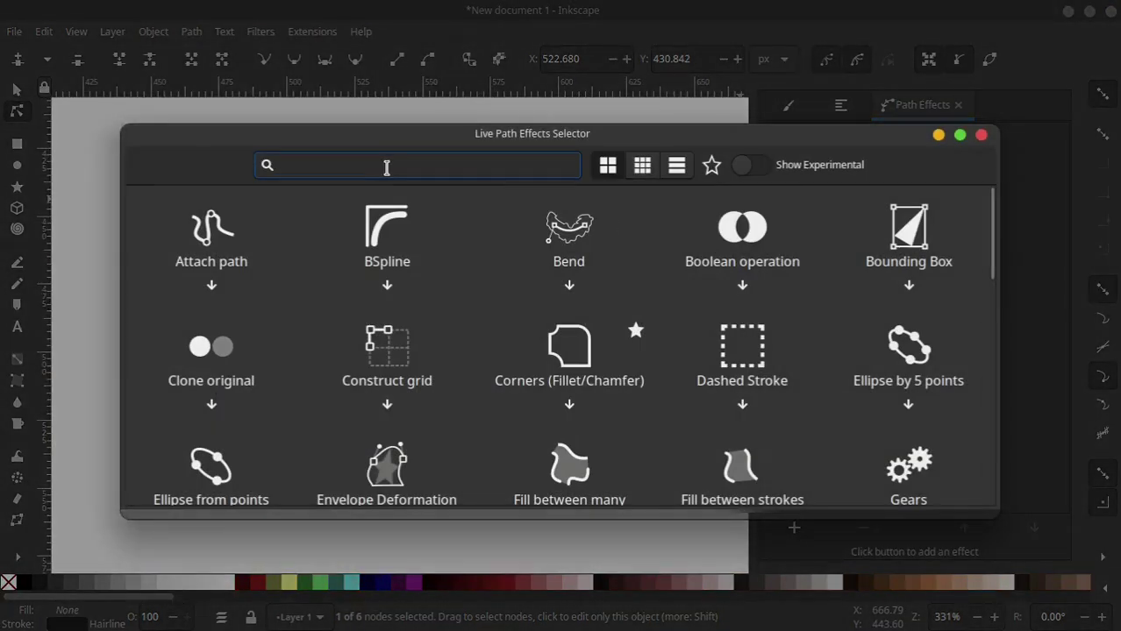
type("cor")
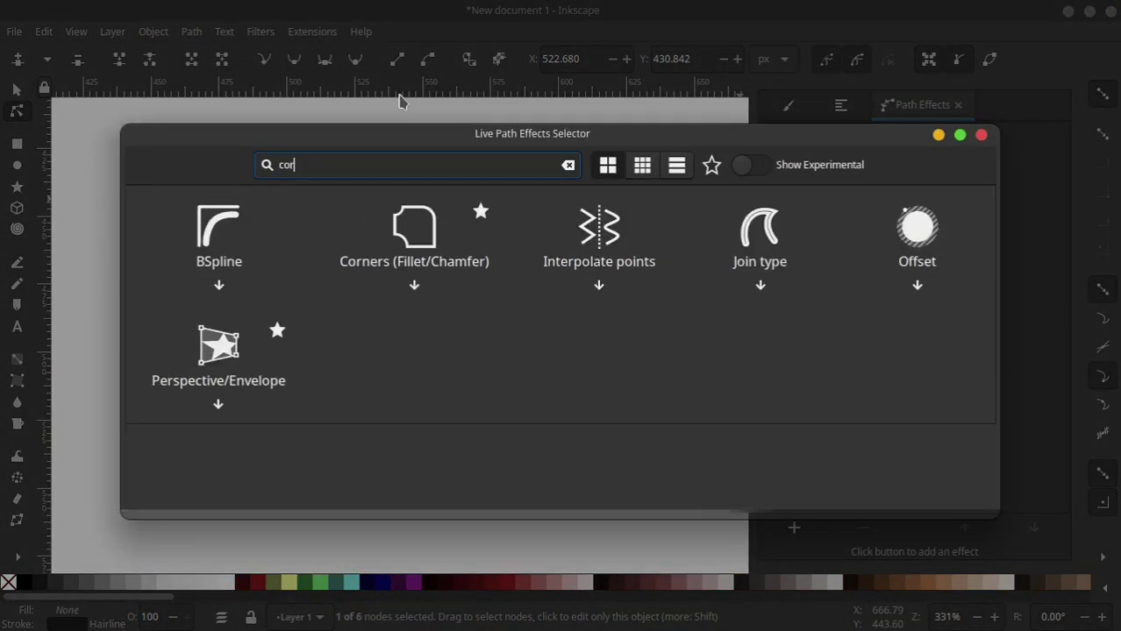
left_click(426, 240)
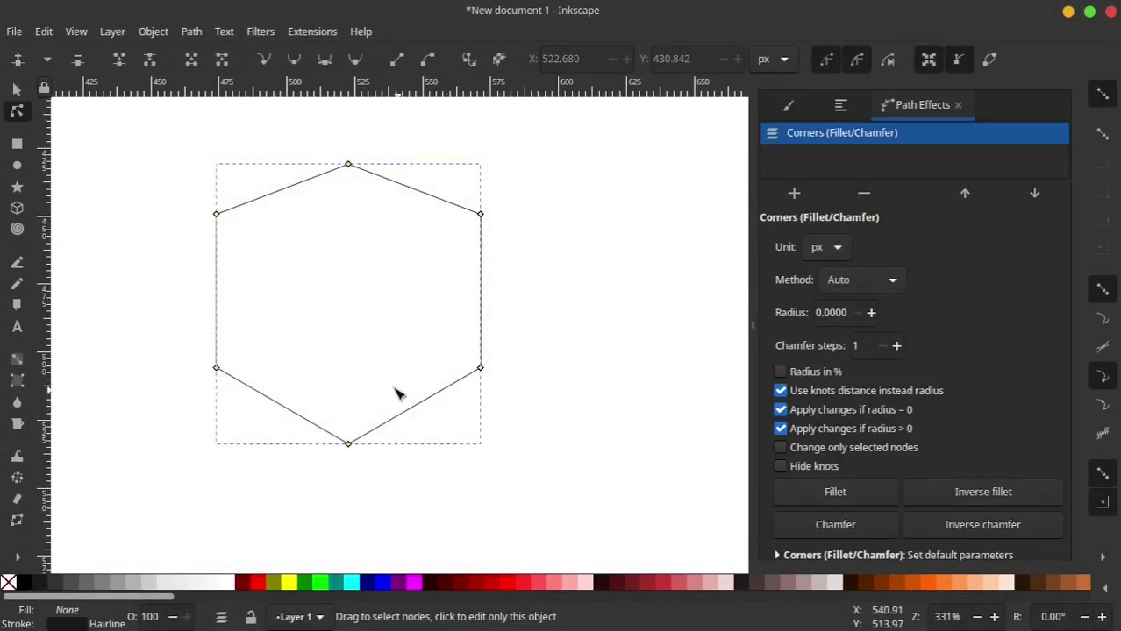
left_click_drag(163, 295, 602, 386)
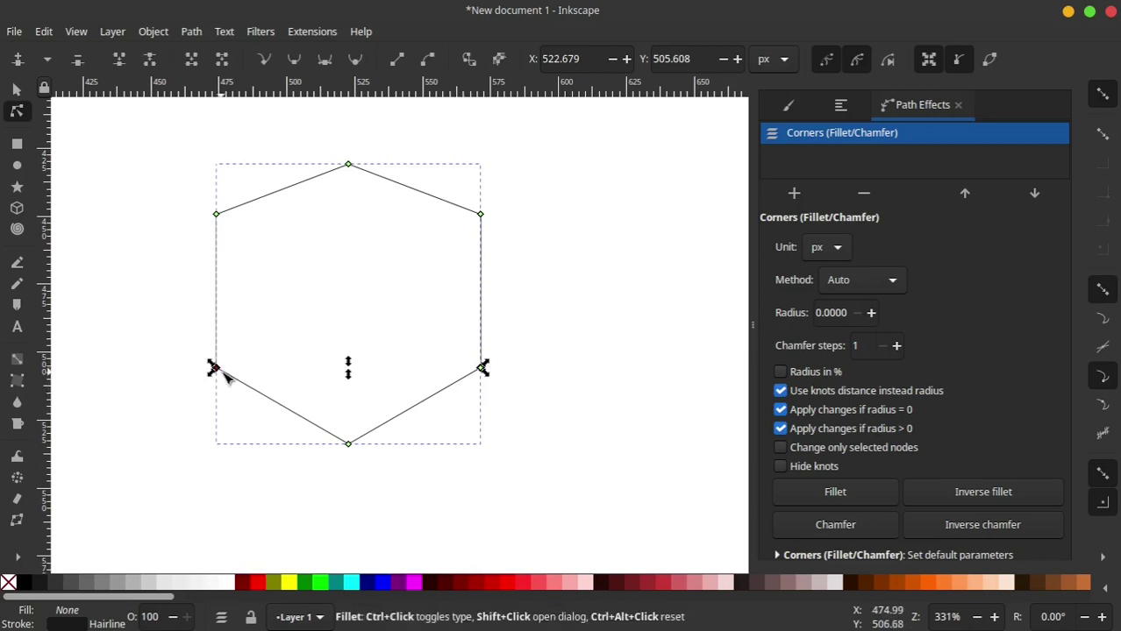
left_click_drag(223, 374, 294, 441)
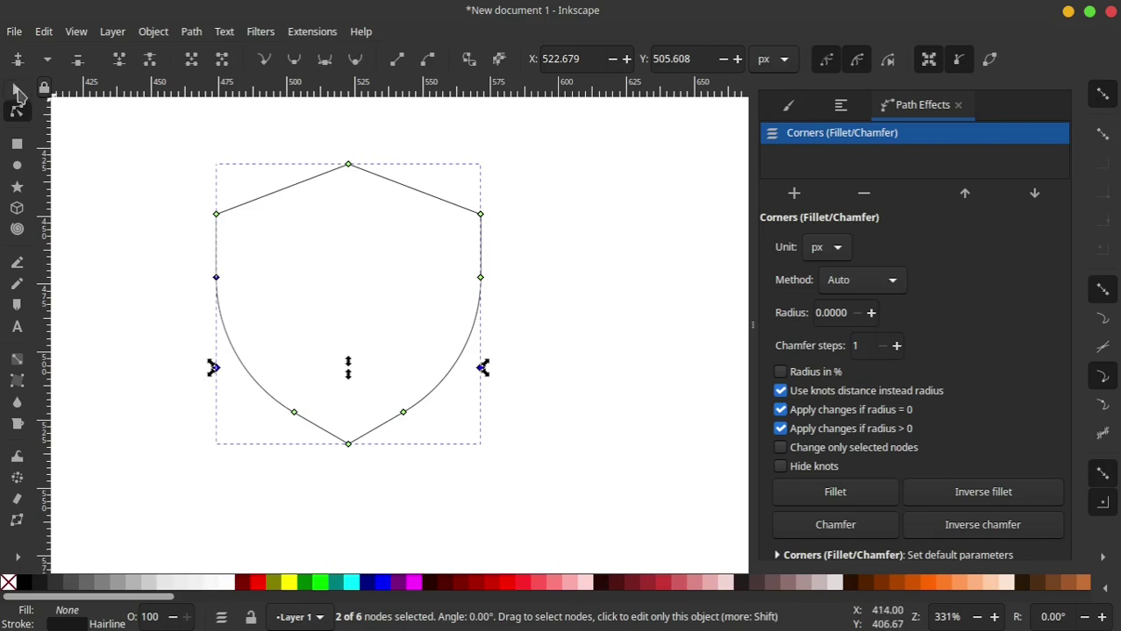
Return to the Selector tool and reselect the 97.487 × 102.908 px shield shape.
left_click(16, 89)
left_click(533, 243)
scroll(460, 258, "up", 1)
scroll(459, 272, "down", 1)
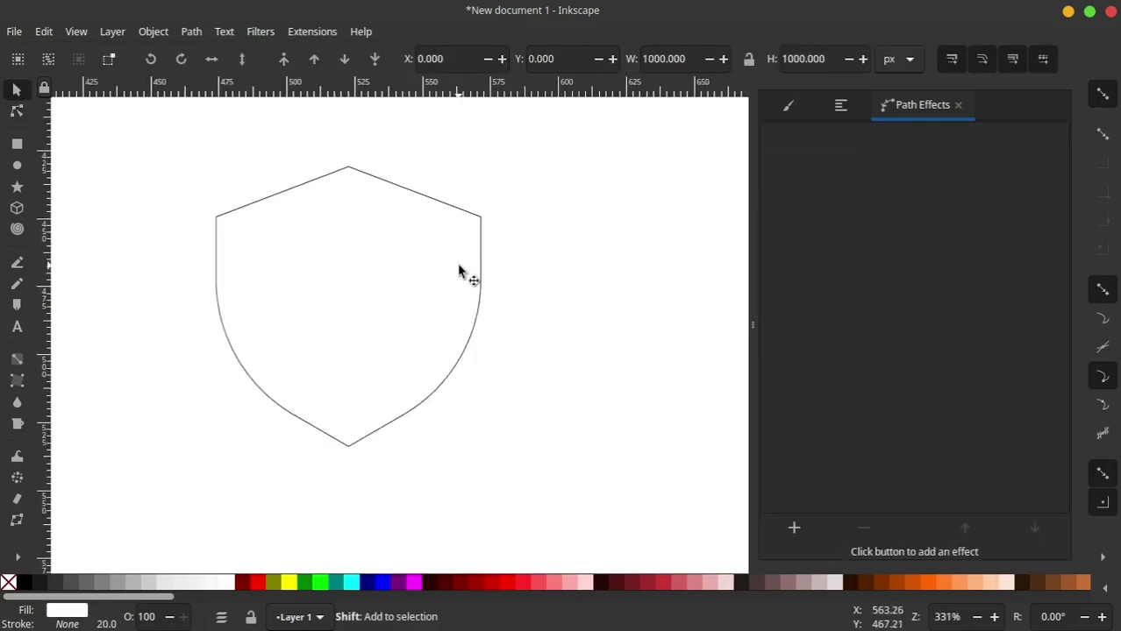
scroll(459, 271, "down", 2)
left_click(471, 294)
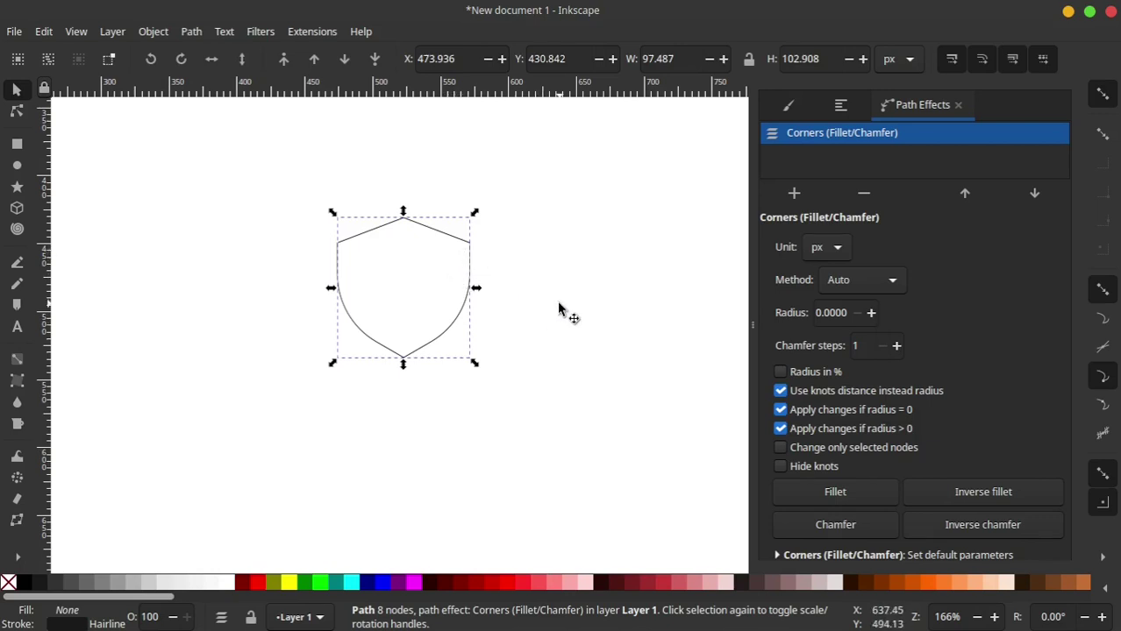
Reselect the shield and apply Object to Path to flatten its Corners effect into an 8-node path.
left_click(507, 279)
left_click(470, 278)
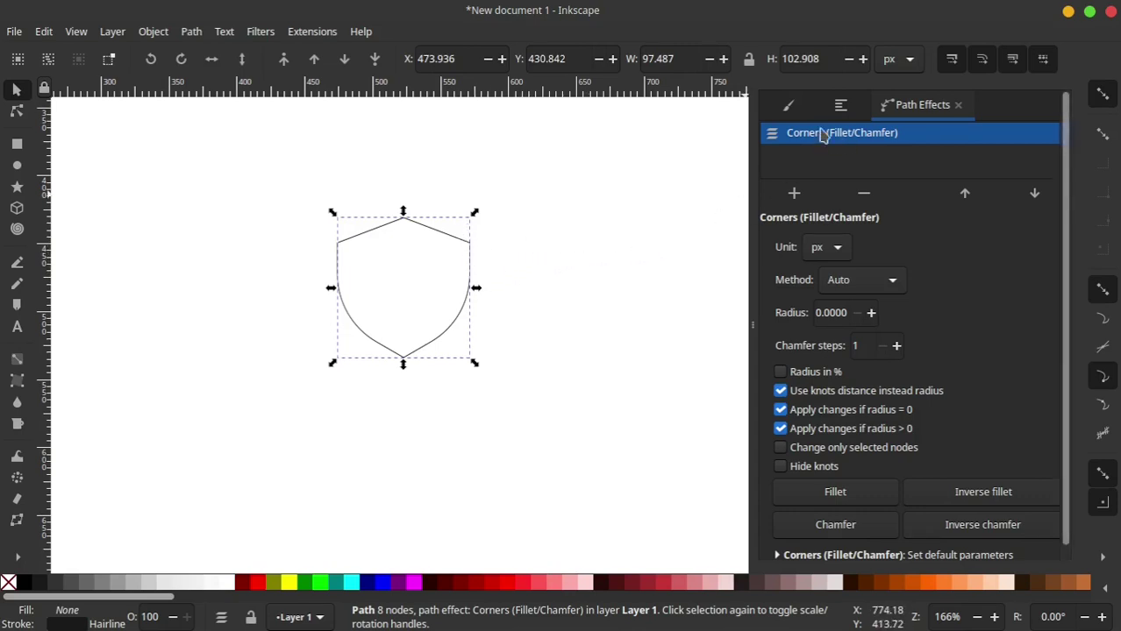
left_click(191, 32)
left_click(224, 52)
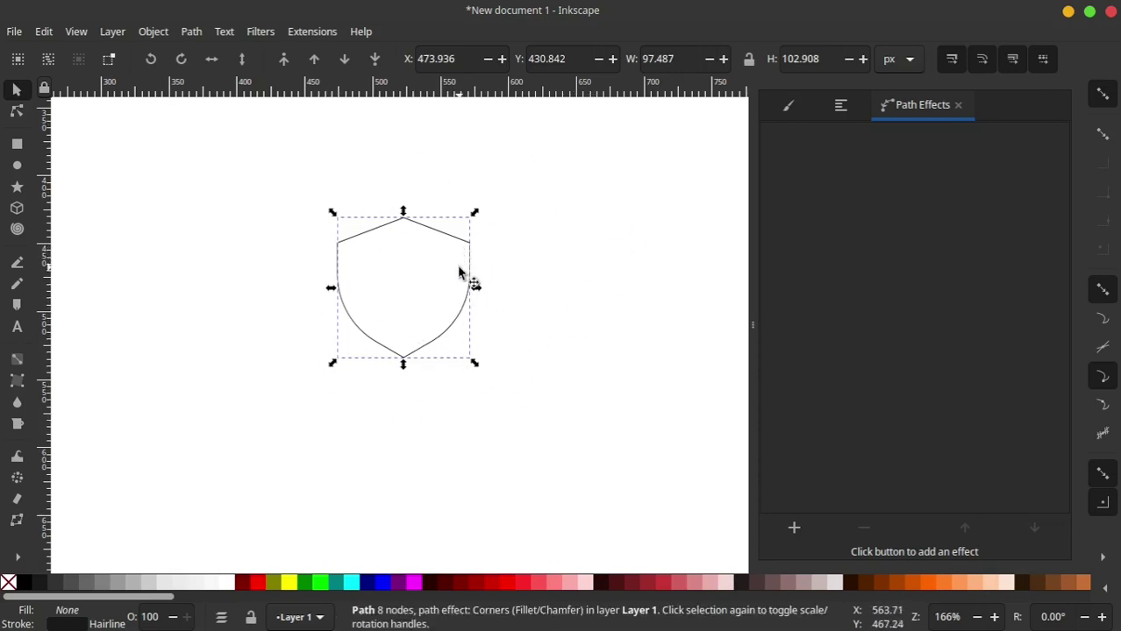
left_click(195, 33)
left_click(447, 175)
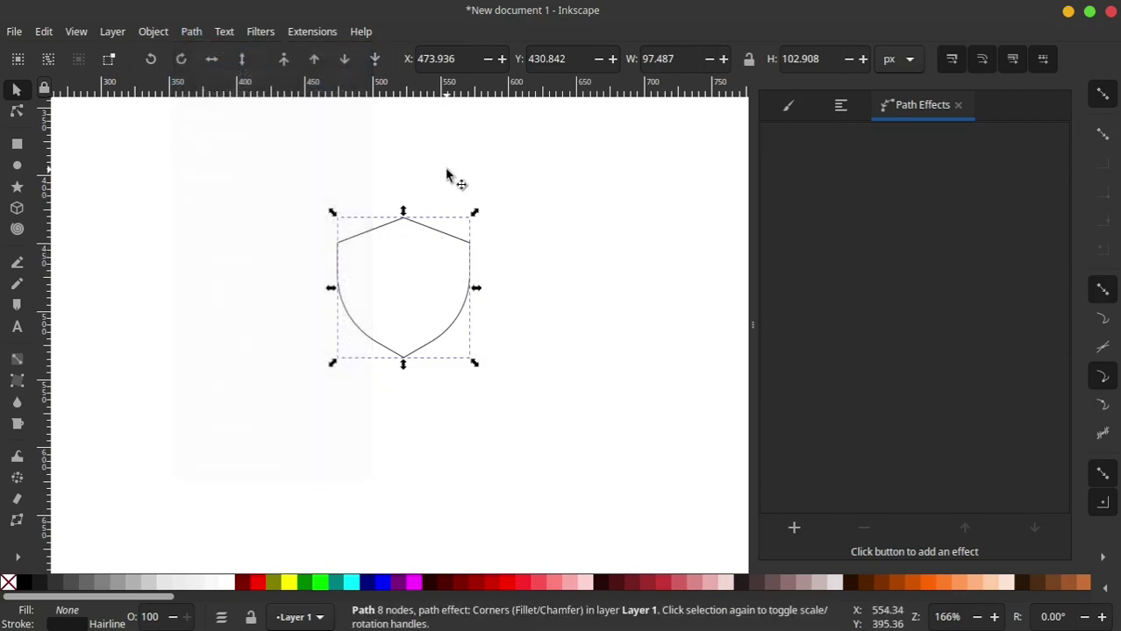
Duplicate the shield and scale the copy to about 275% around its centre.
scroll(478, 294, "down", 1)
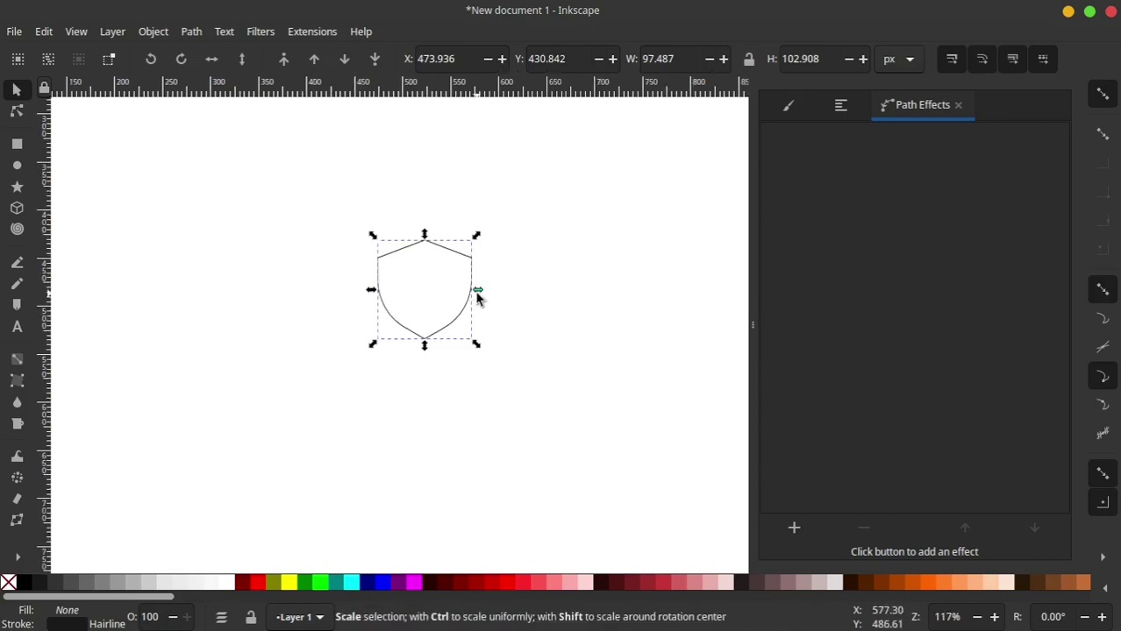
scroll(395, 354, "down", 1)
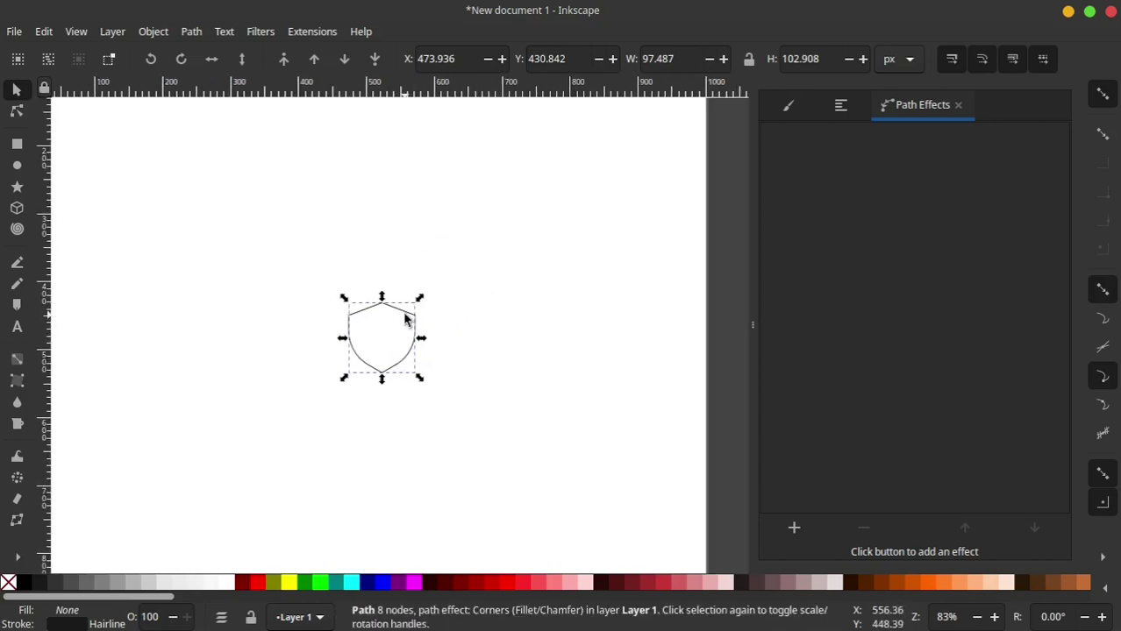
key("ctrl")
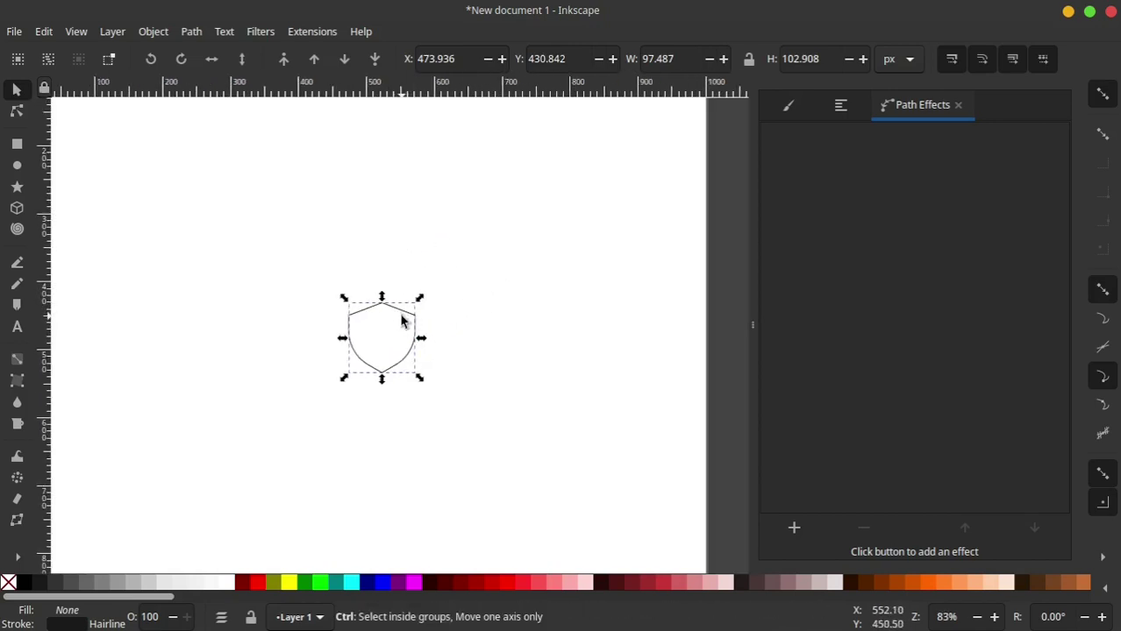
key("ctrl+d")
left_click_drag(420, 299, 439, 277)
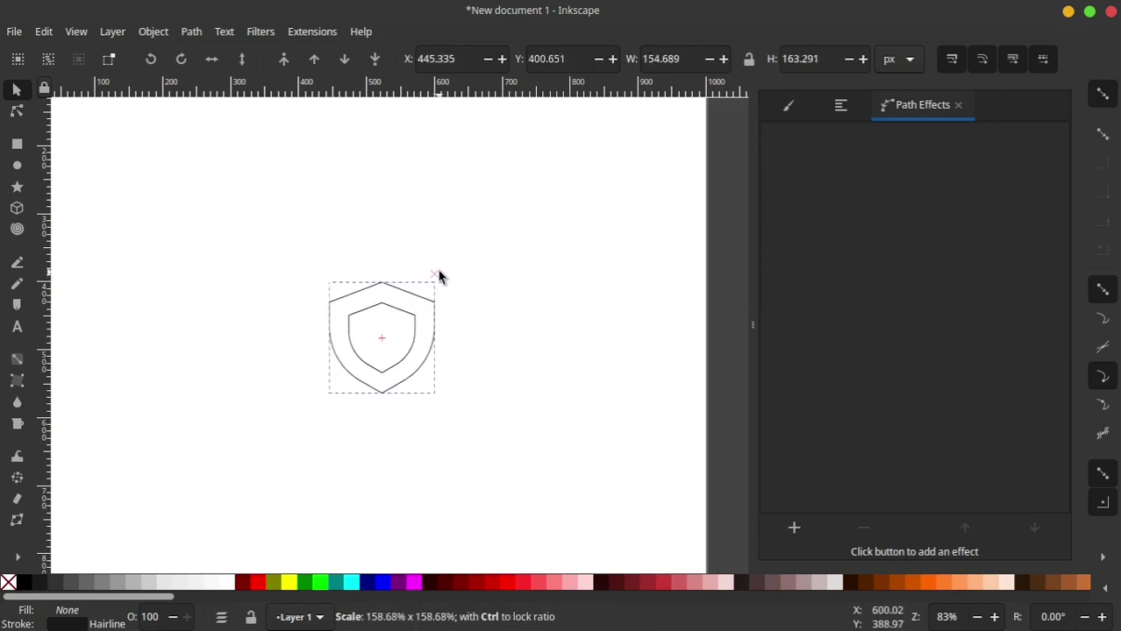
left_click_drag(439, 277, 473, 242)
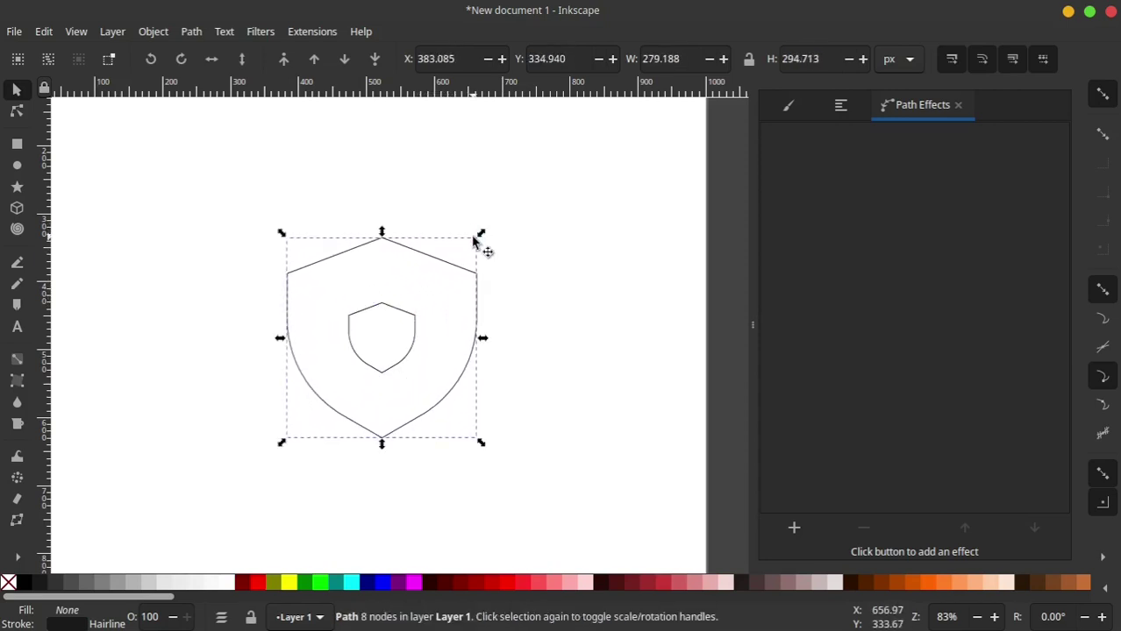
Convert both shields to paths and combine them into one 16-node, 279.188 × 294.713 px path.
left_click(457, 304, "shift")
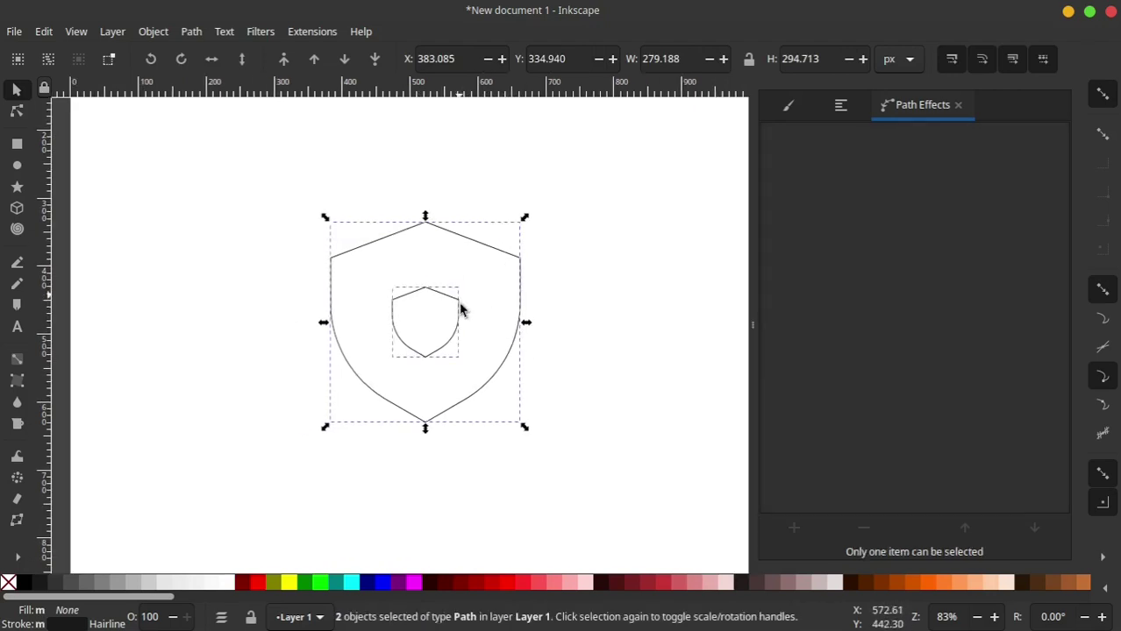
left_click(197, 34)
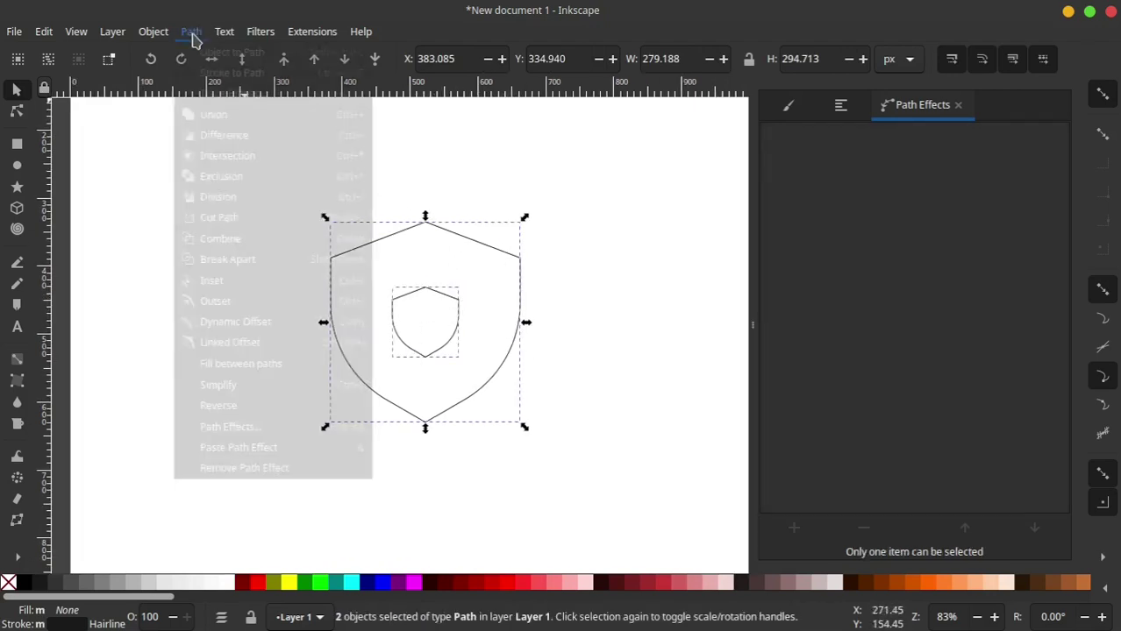
left_click(223, 55)
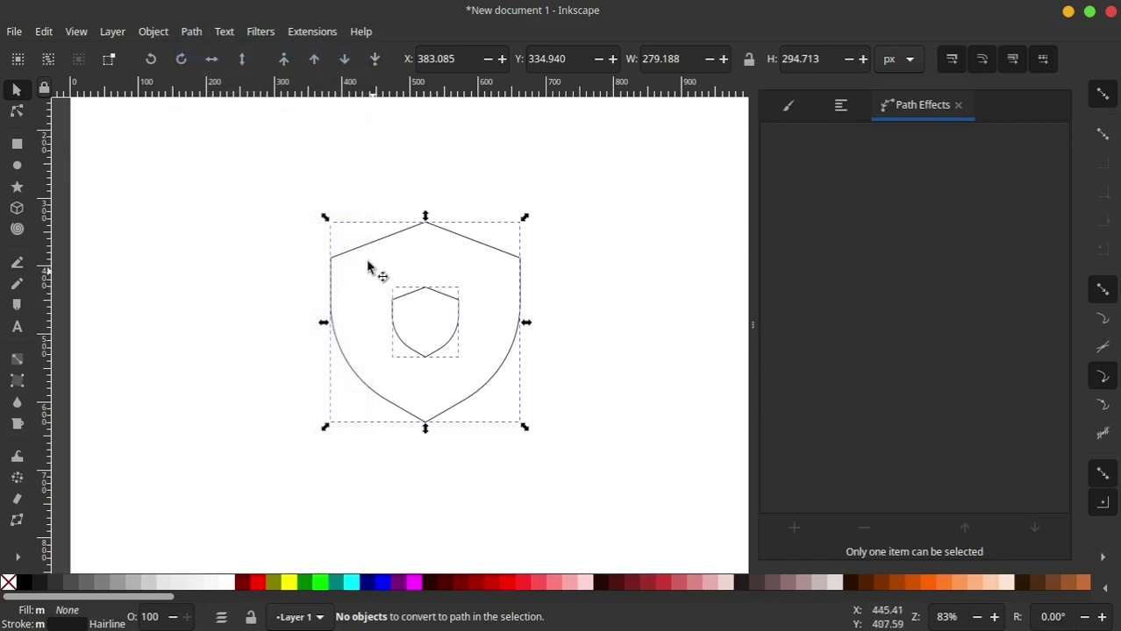
left_click(193, 34)
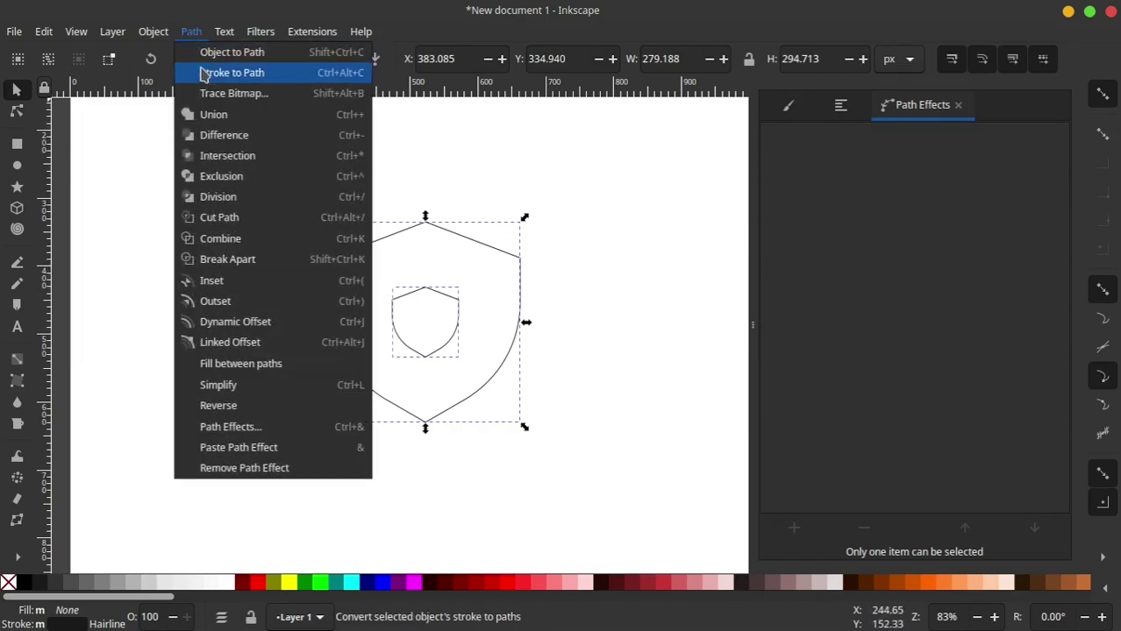
left_click(256, 246)
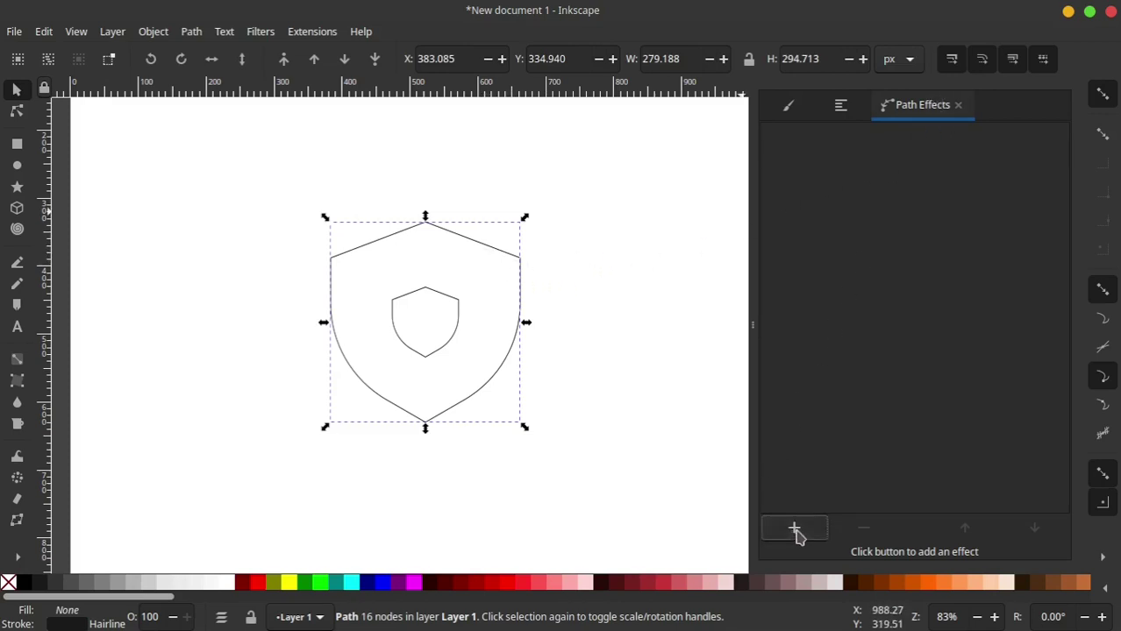
Add an Interpolate Sub-Paths effect found via 'inter' and lower its Steps from 5 to 4.
left_click(795, 529)
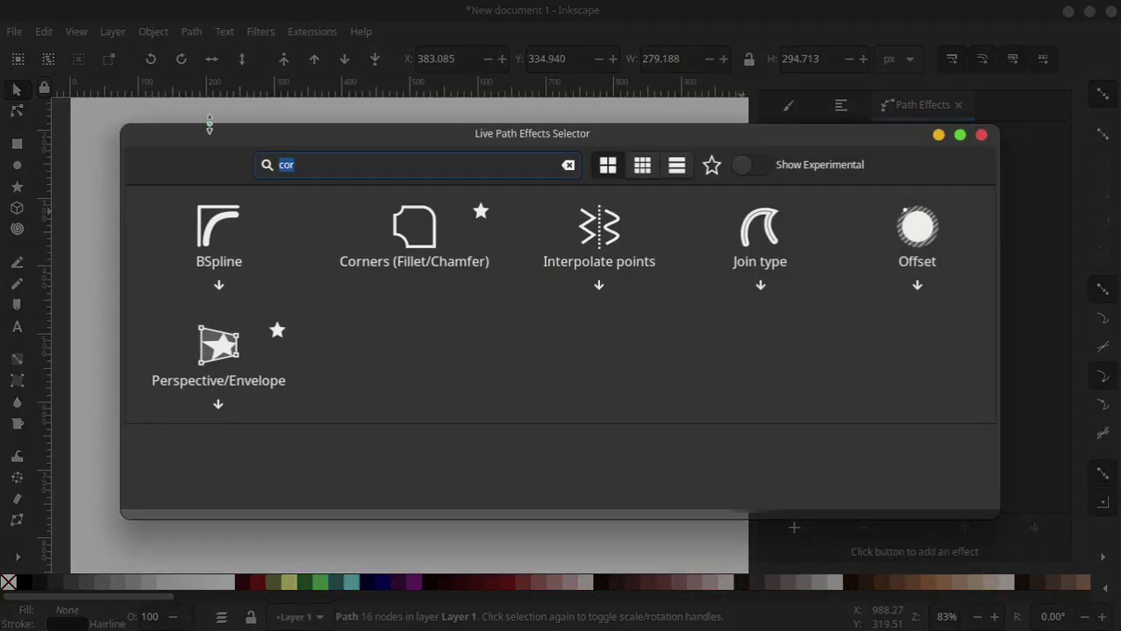
type("inter")
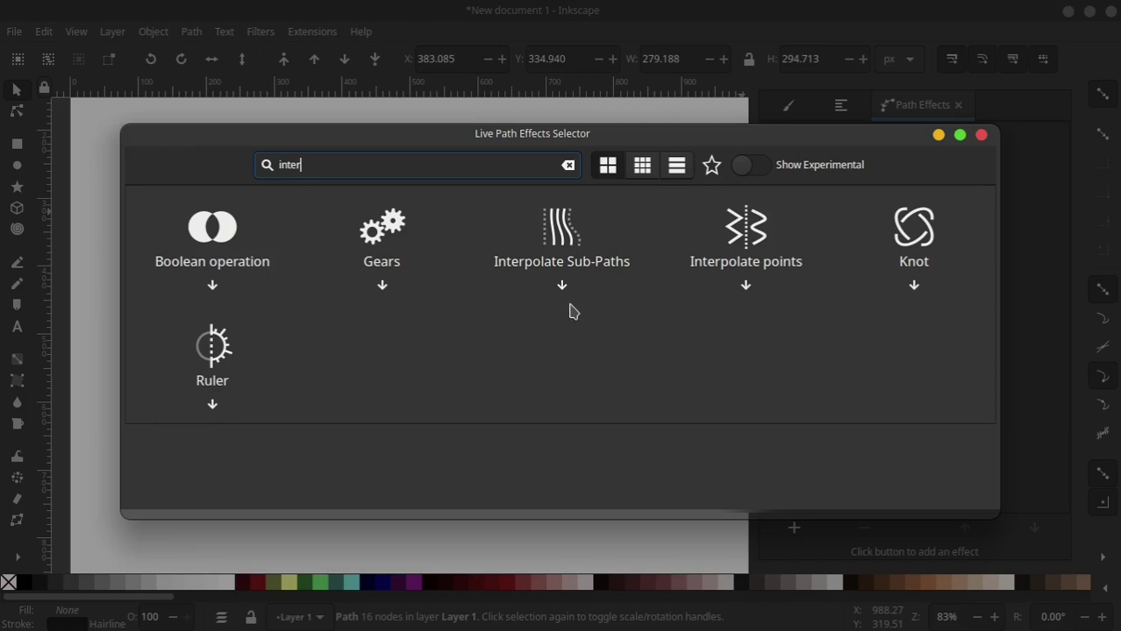
left_click(564, 248)
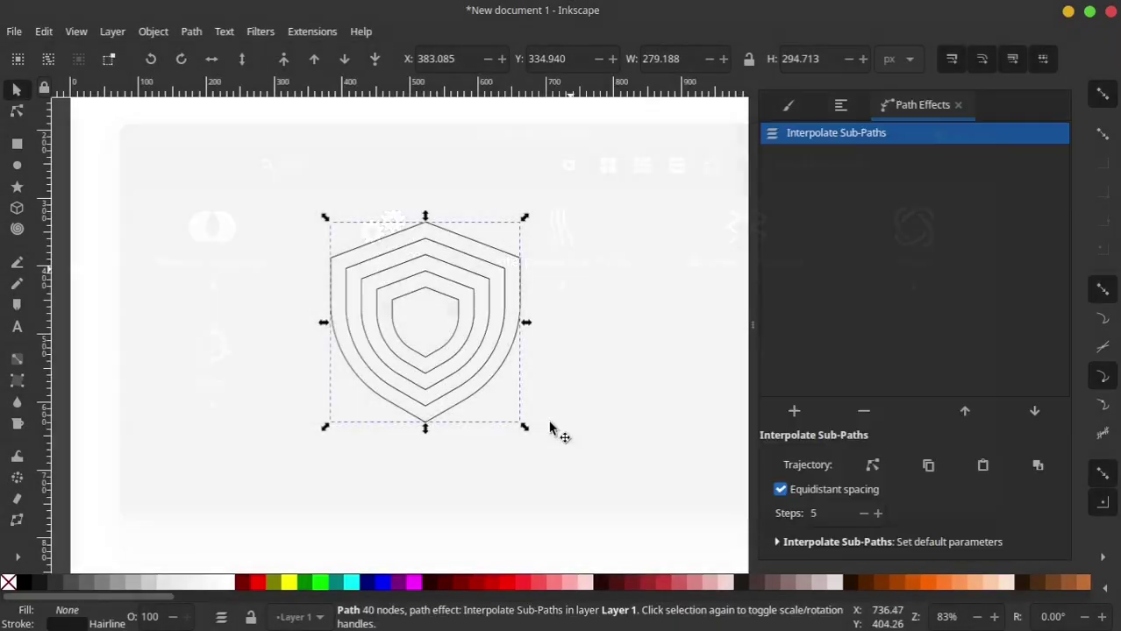
scroll(512, 338, "up", 2)
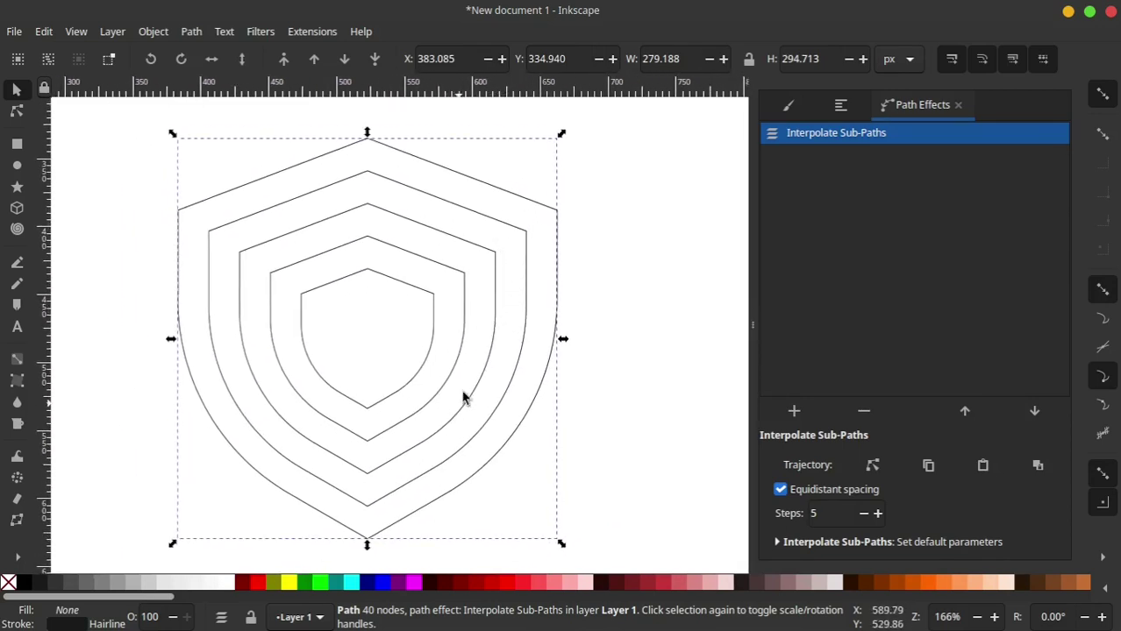
left_click(862, 515)
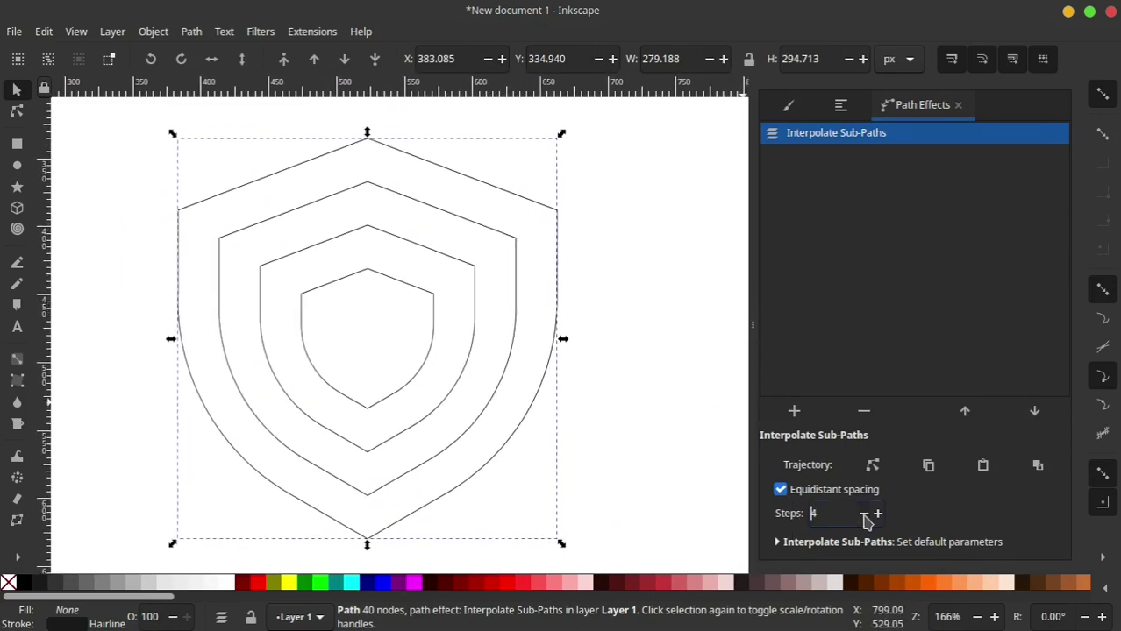
scroll(520, 272, "down", 2, "ctrl")
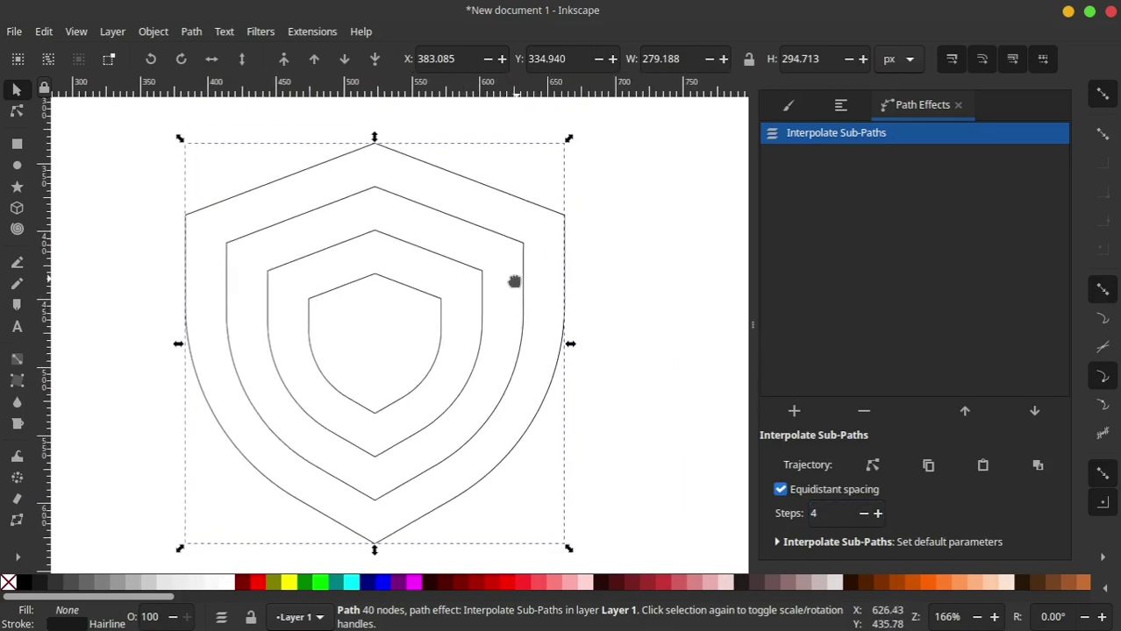
scroll(681, 281, "down", 2, "ctrl")
scroll(613, 278, "right", 3)
With the Pen tool, draw a closed rectangle spanning the gap between the inner and outer rings.
left_click(556, 275)
scroll(403, 265, "up", 2, "ctrl")
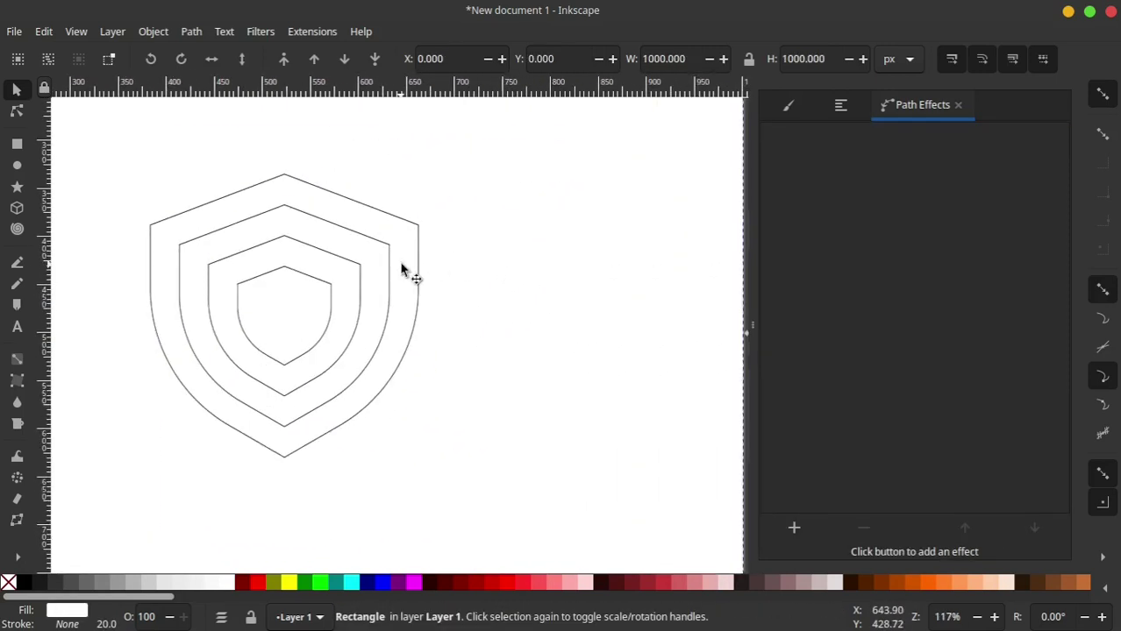
scroll(384, 254, "up", 2, "ctrl")
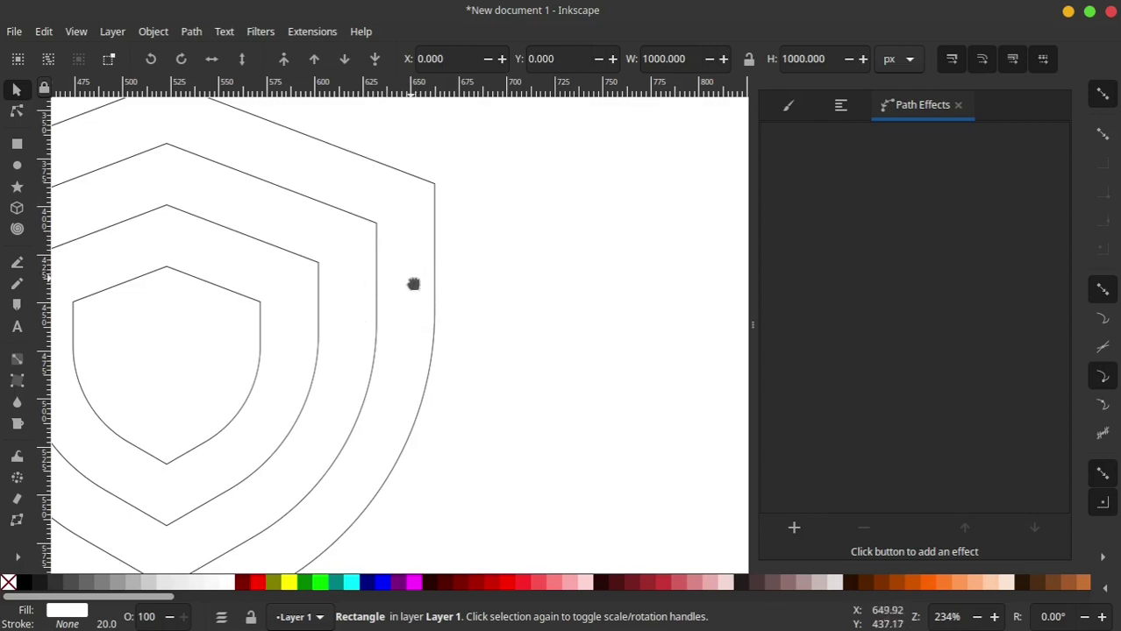
left_click_drag(401, 292, 412, 281)
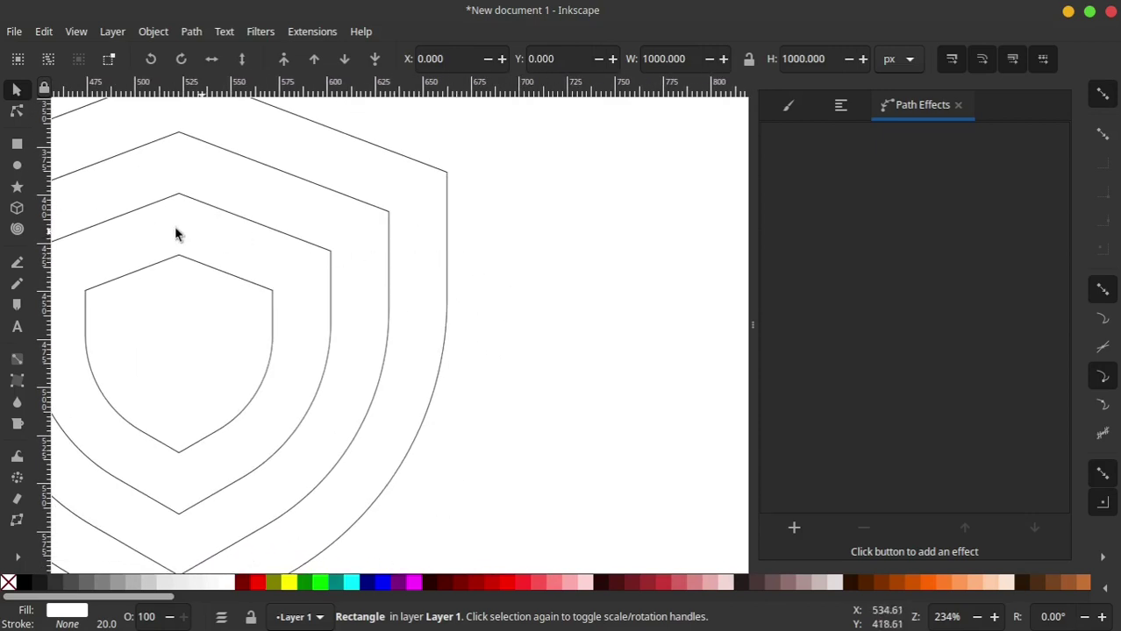
left_click(17, 264)
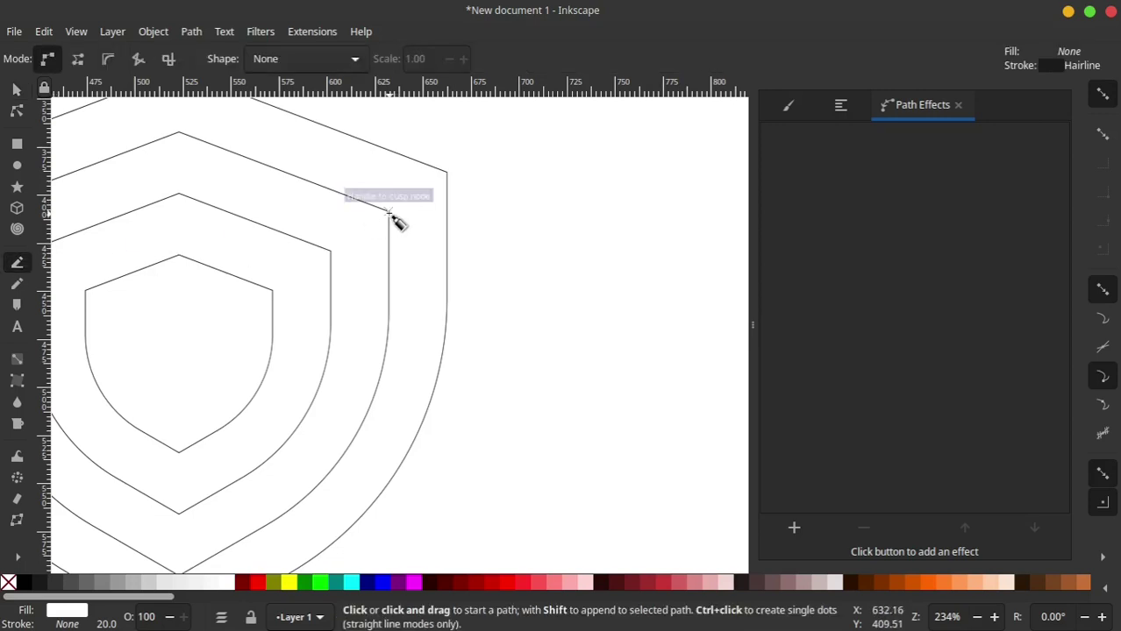
left_click(389, 211)
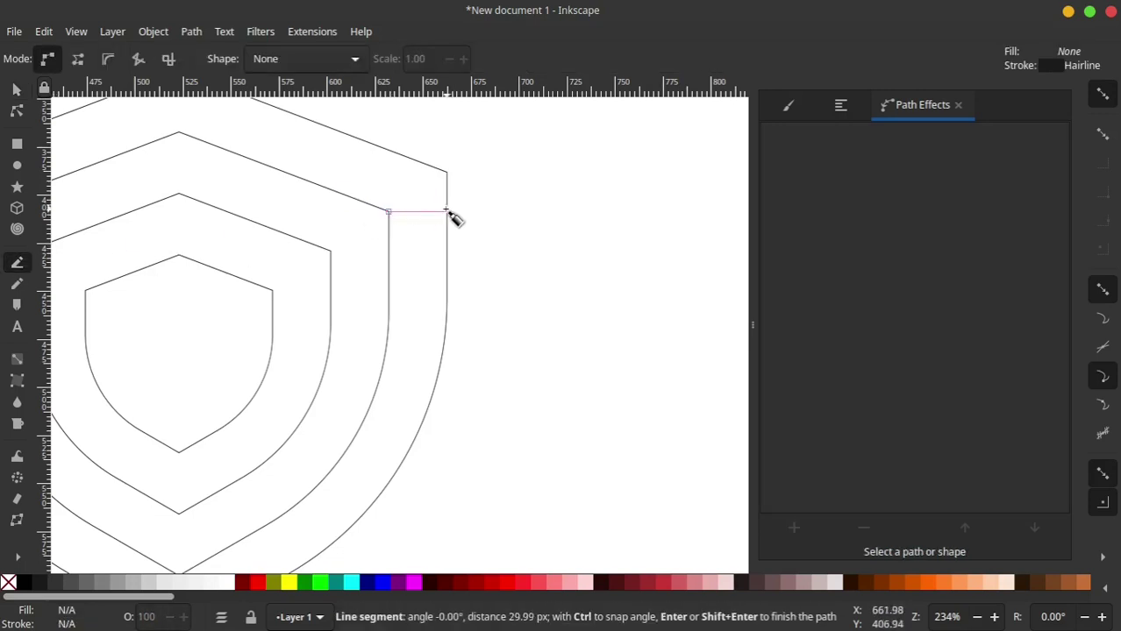
left_click(446, 212)
left_click(446, 318)
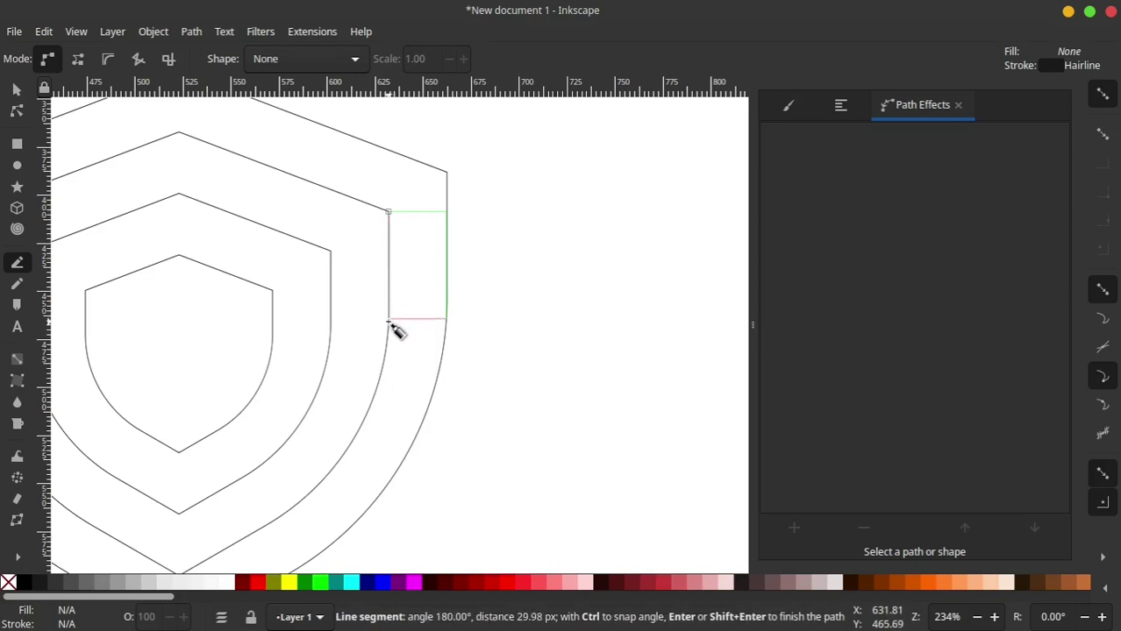
left_click(389, 319)
left_click(389, 212)
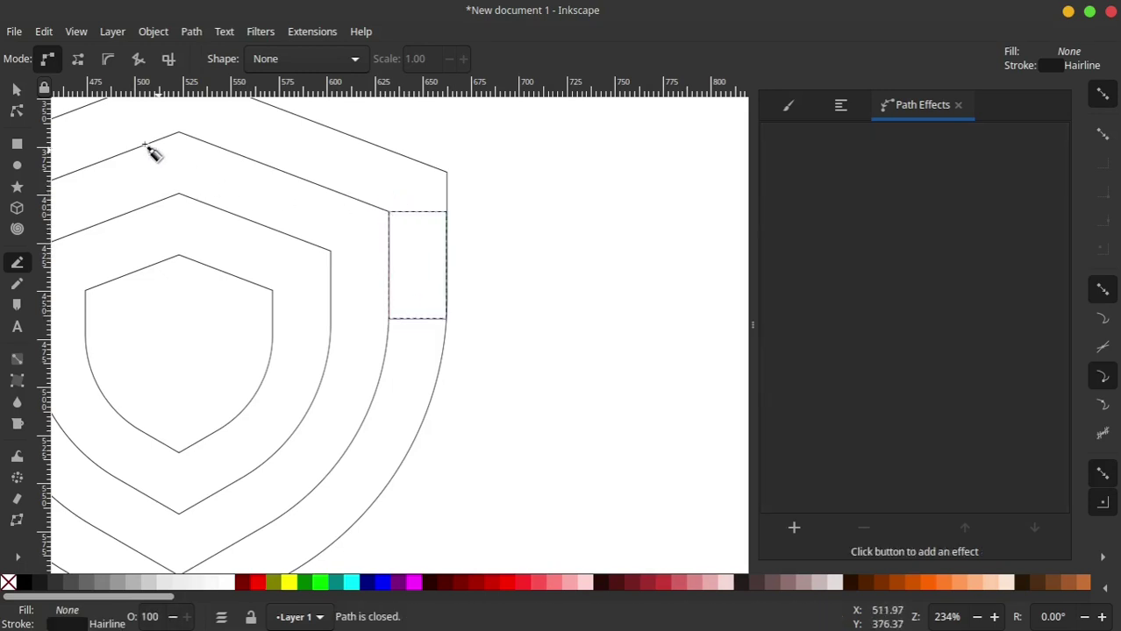
key("s")
Move the rectangle to the shield's right and stretch it into a 29.796 × 193.971 px bar.
left_click_drag(418, 205, 614, 283)
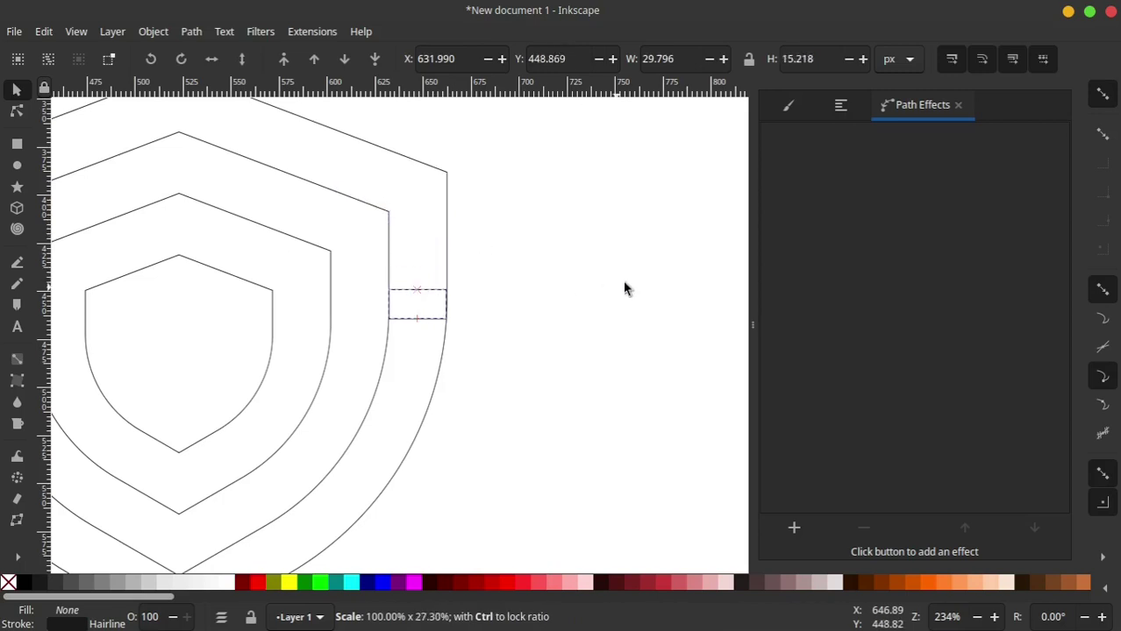
left_click_drag(432, 307, 662, 348)
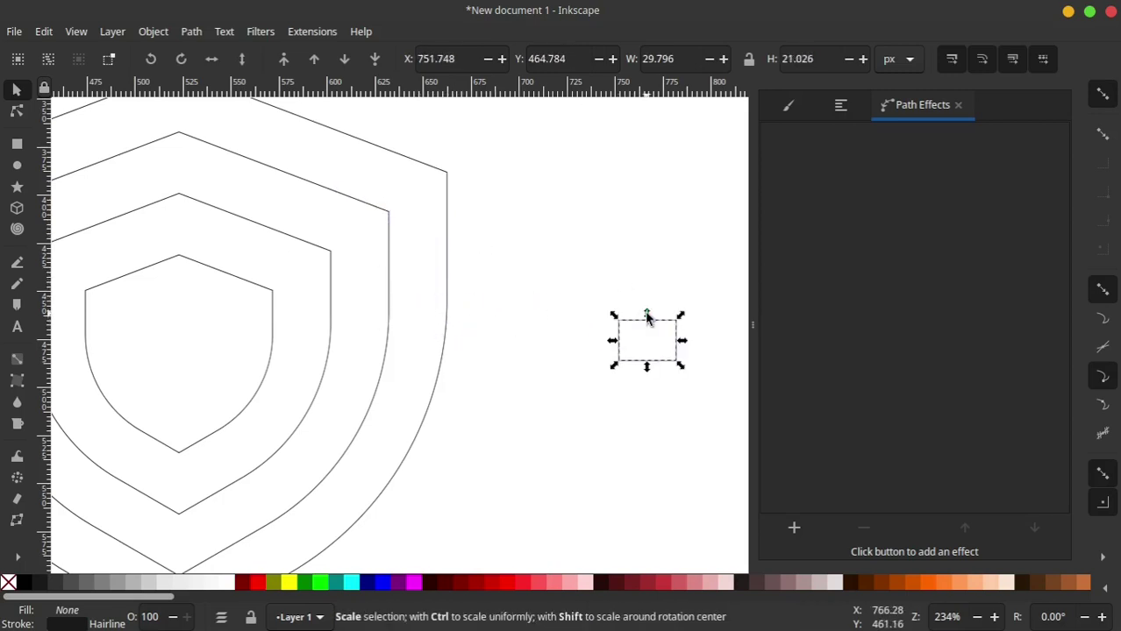
mouse_move(647, 311)
left_mouse_down()
mouse_move(660, 187)
mouse_move(646, 132)
left_mouse_up()
left_click_drag(646, 367, 647, 516)
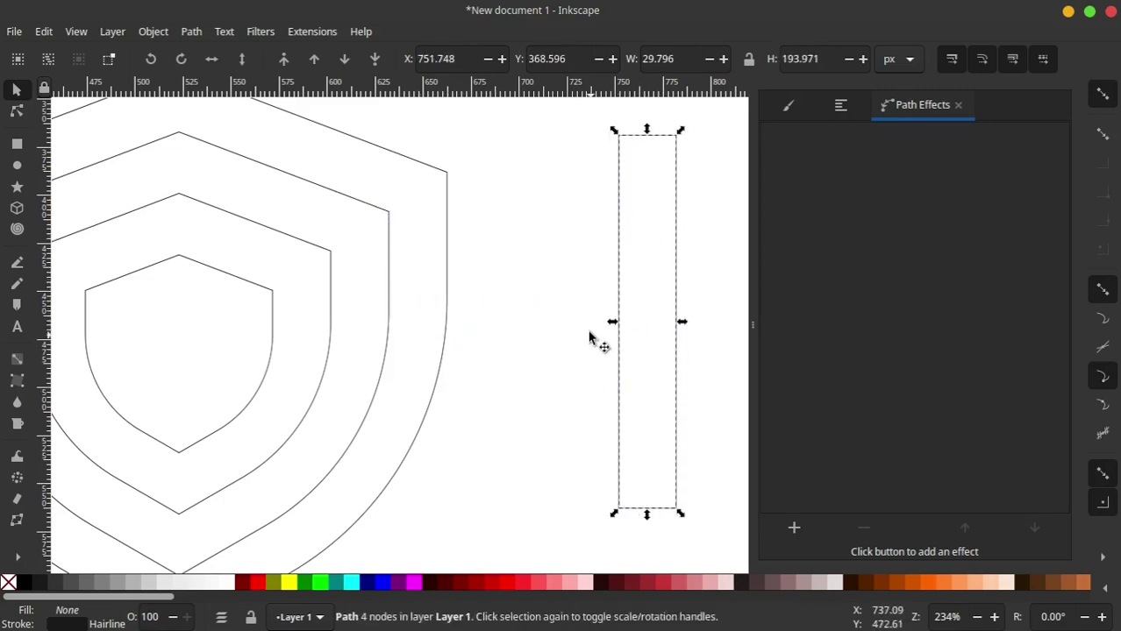
scroll(605, 333, "down", 2, "ctrl")
left_click_drag(628, 370, 689, 384)
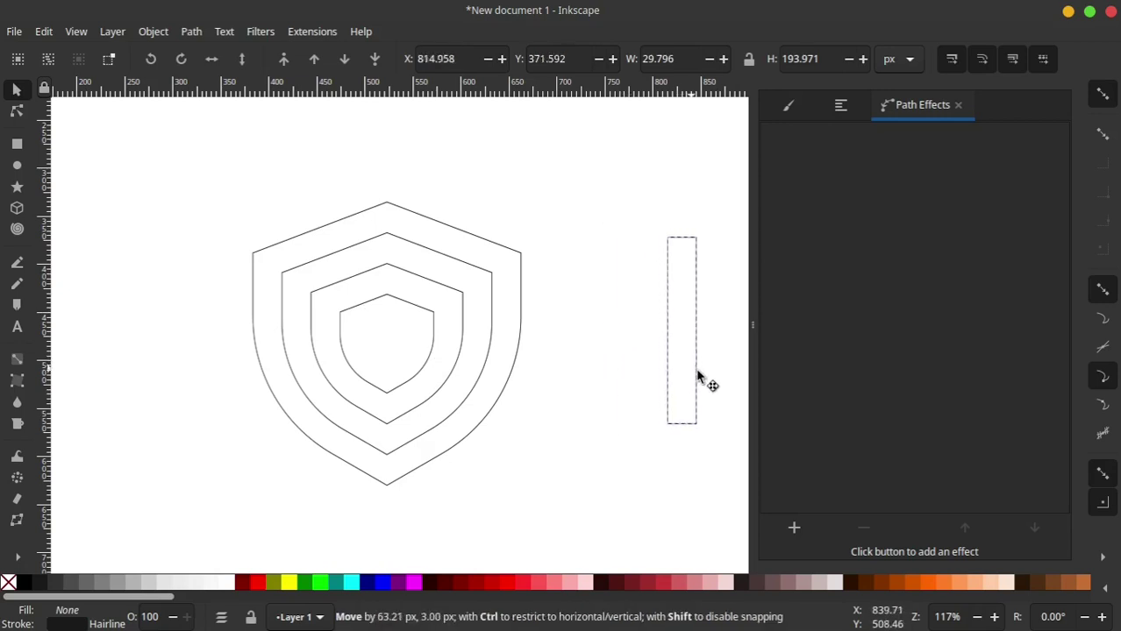
Give the nested shields and the bar magenta strokes.
left_click(412, 279)
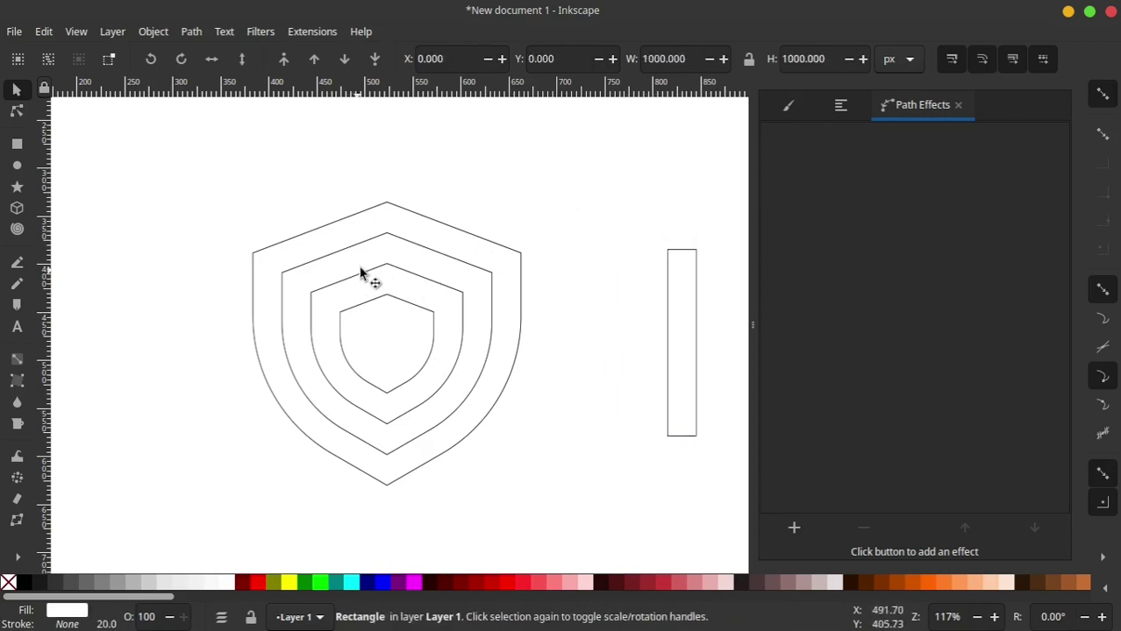
scroll(354, 272, "down", 1, "ctrl")
scroll(352, 275, "down", 1, "ctrl")
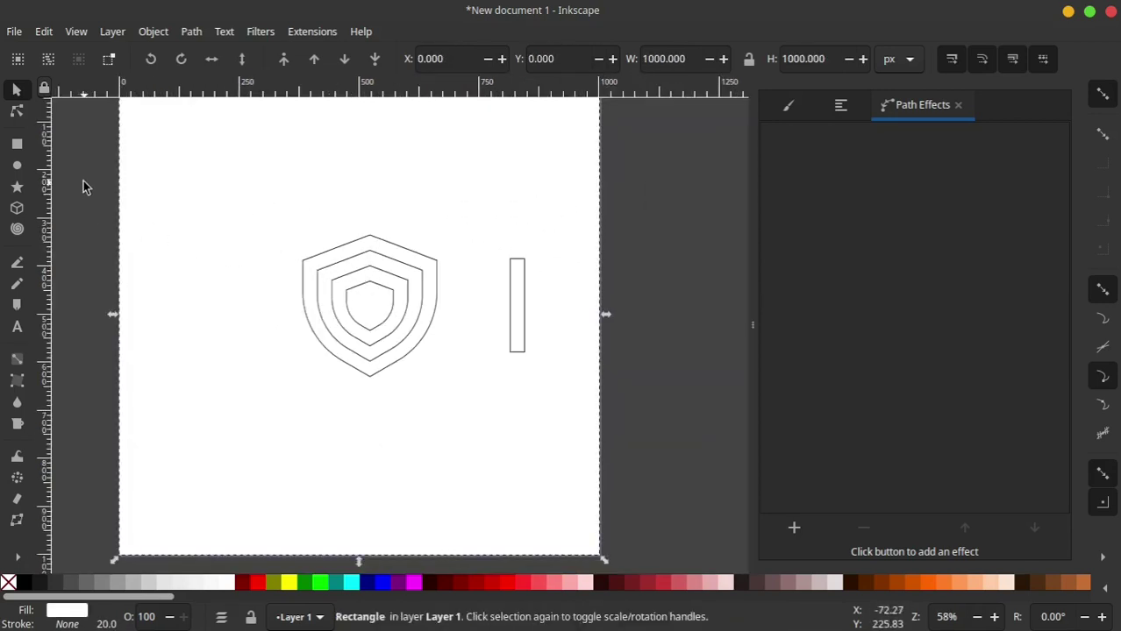
left_click_drag(83, 186, 547, 462)
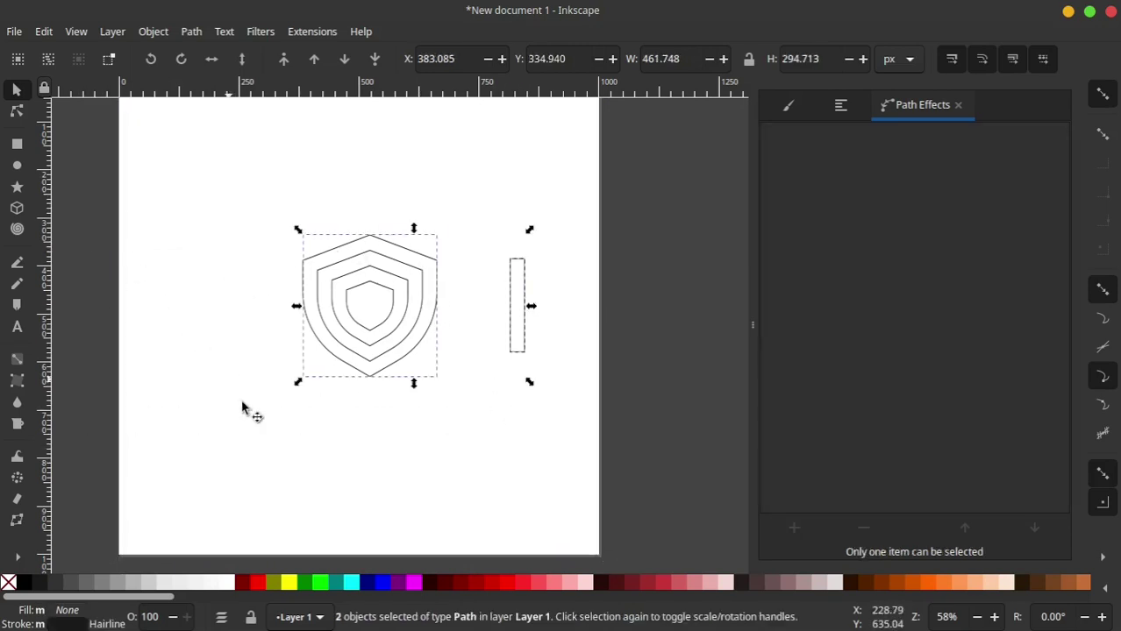
left_click(413, 582, "shift")
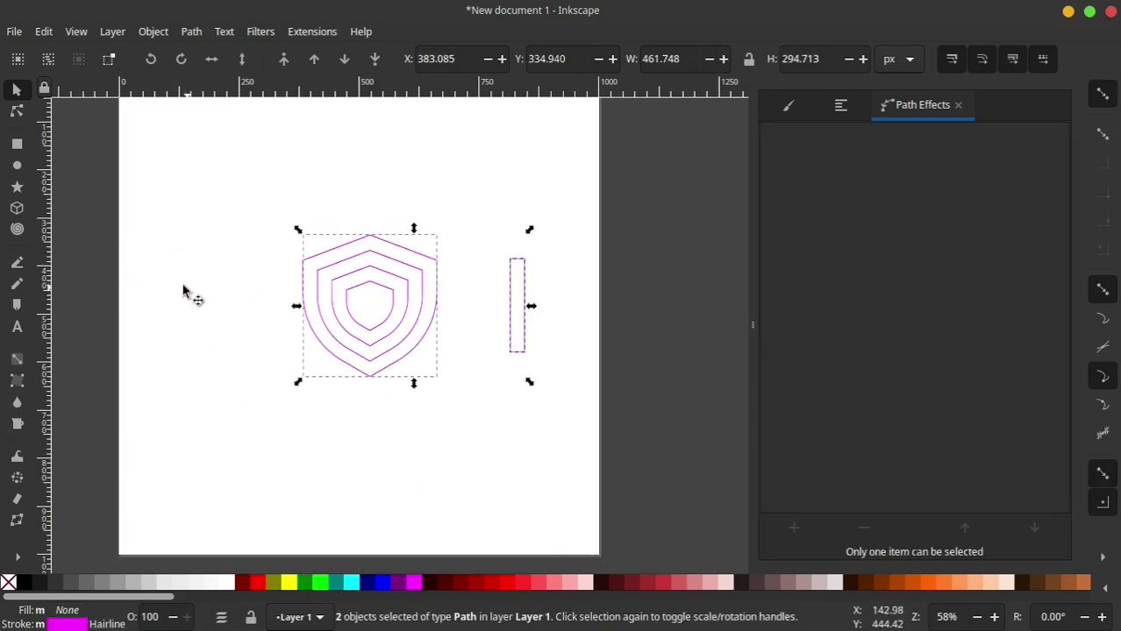
key("Escape")
Draw a 475.066 × 375.825 px rectangle, fill it 80% gray, and lower it behind the shield.
left_click(17, 144)
left_click_drag(256, 217, 483, 396)
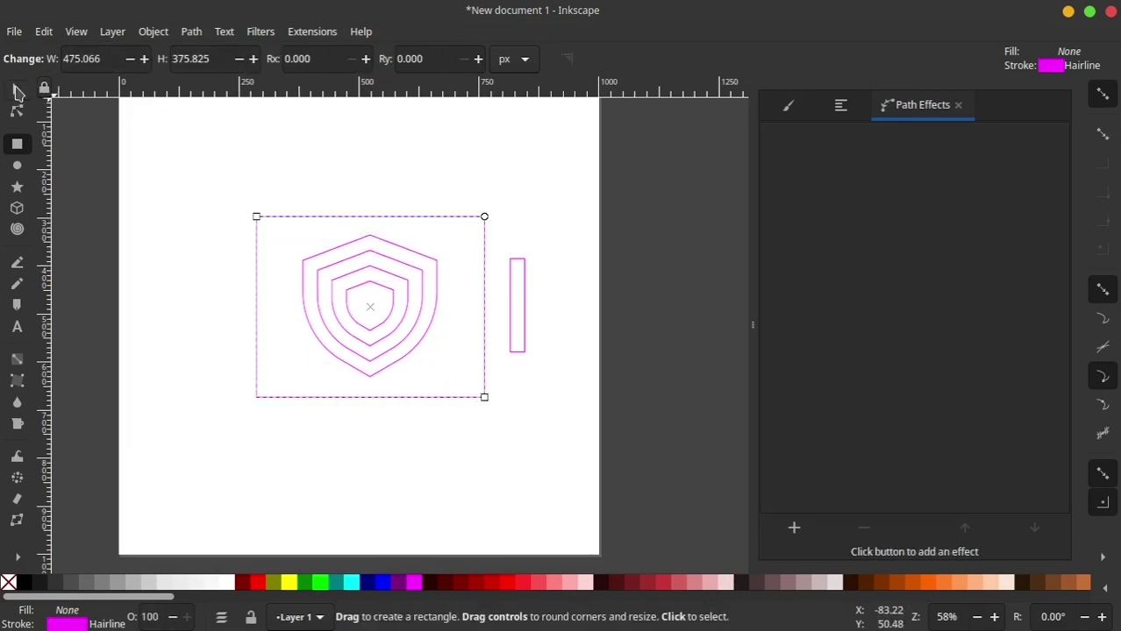
left_click(16, 90)
left_click(24, 583)
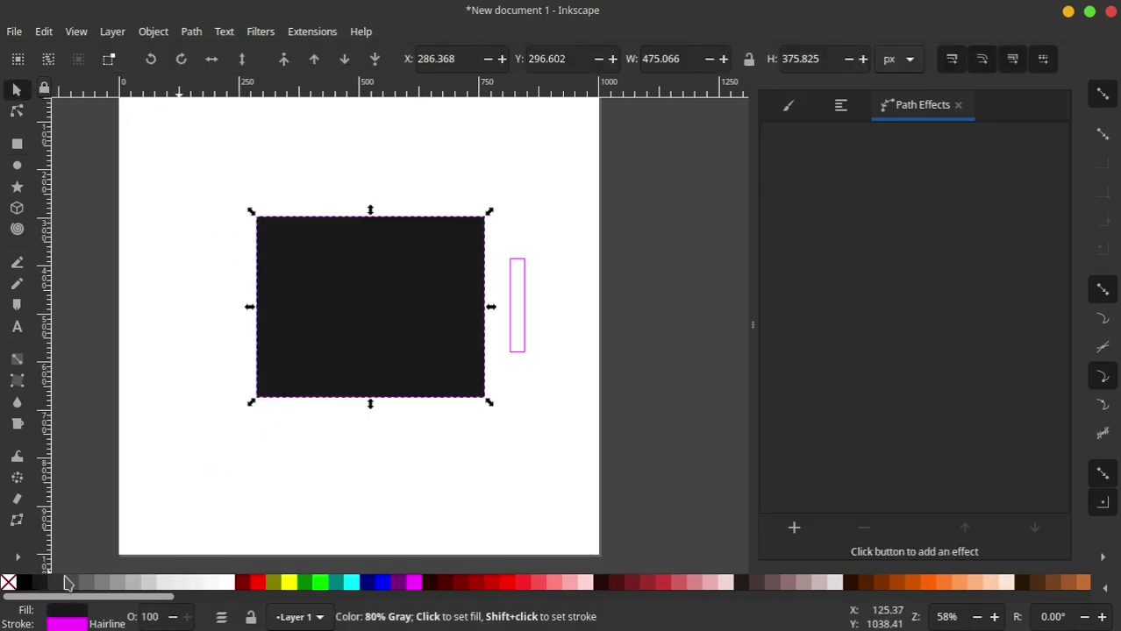
left_click(426, 256, "alt")
left_click(426, 256)
left_click(345, 63)
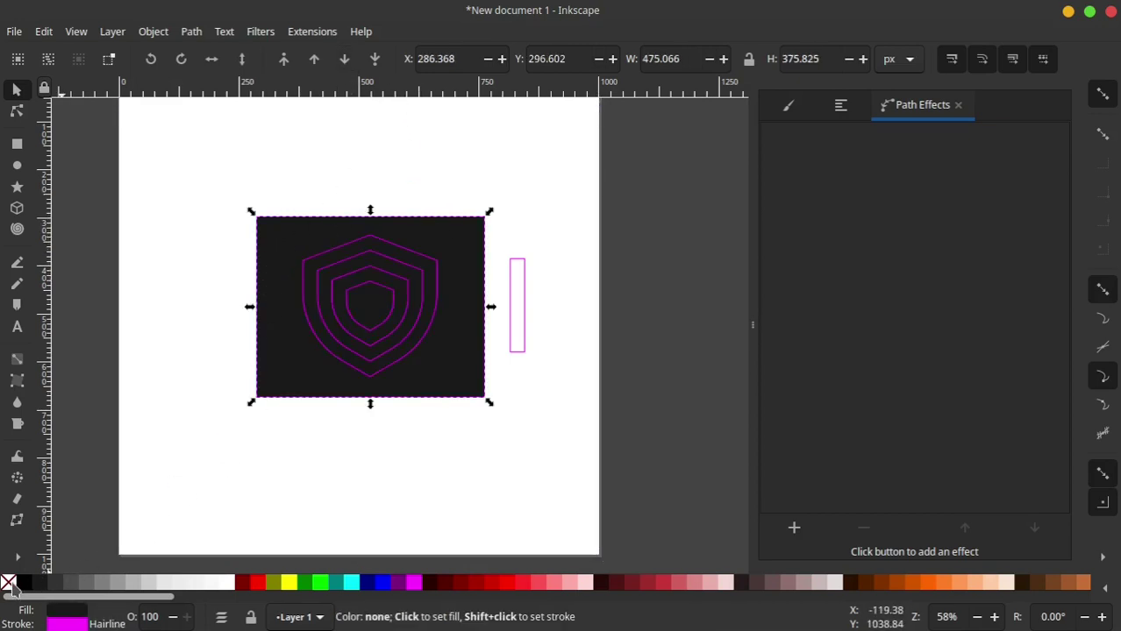
key("Escape")
scroll(366, 301, "up", 1)
Select the shield rings and bake the interpolation effect into a plain path with Object to Path.
scroll(367, 303, "up", 2)
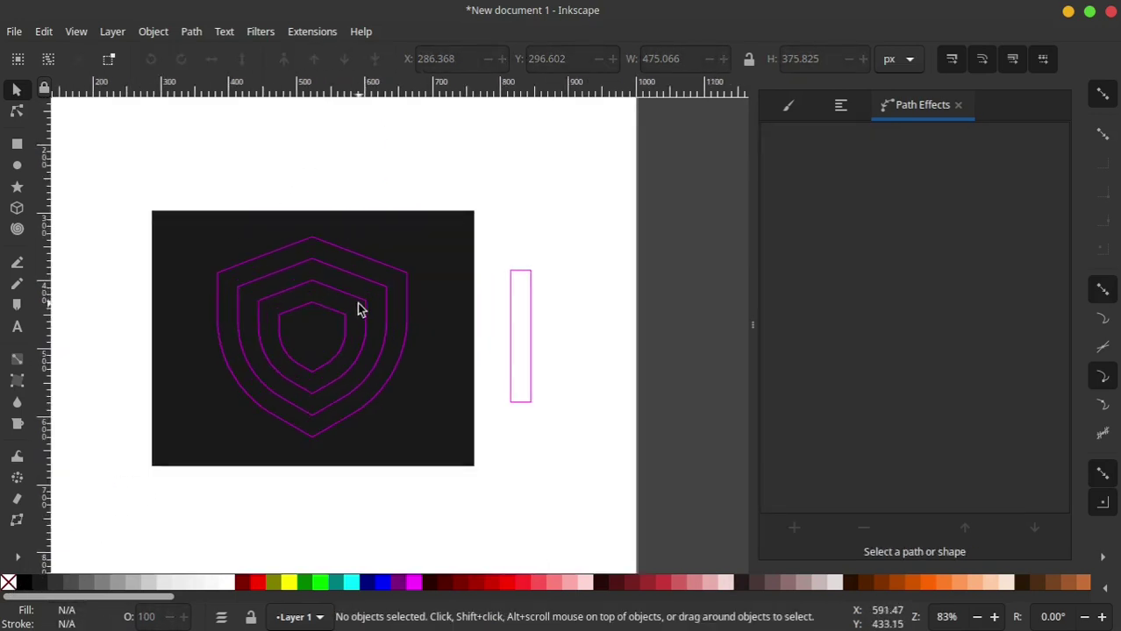
left_click(368, 309)
left_click(358, 301)
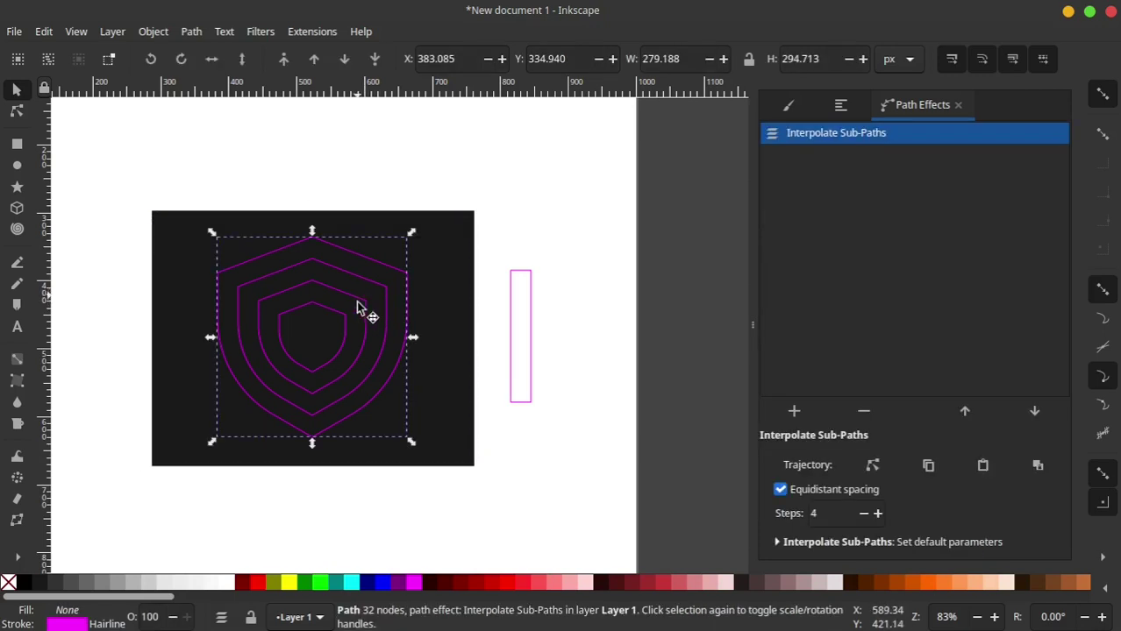
left_click(191, 33)
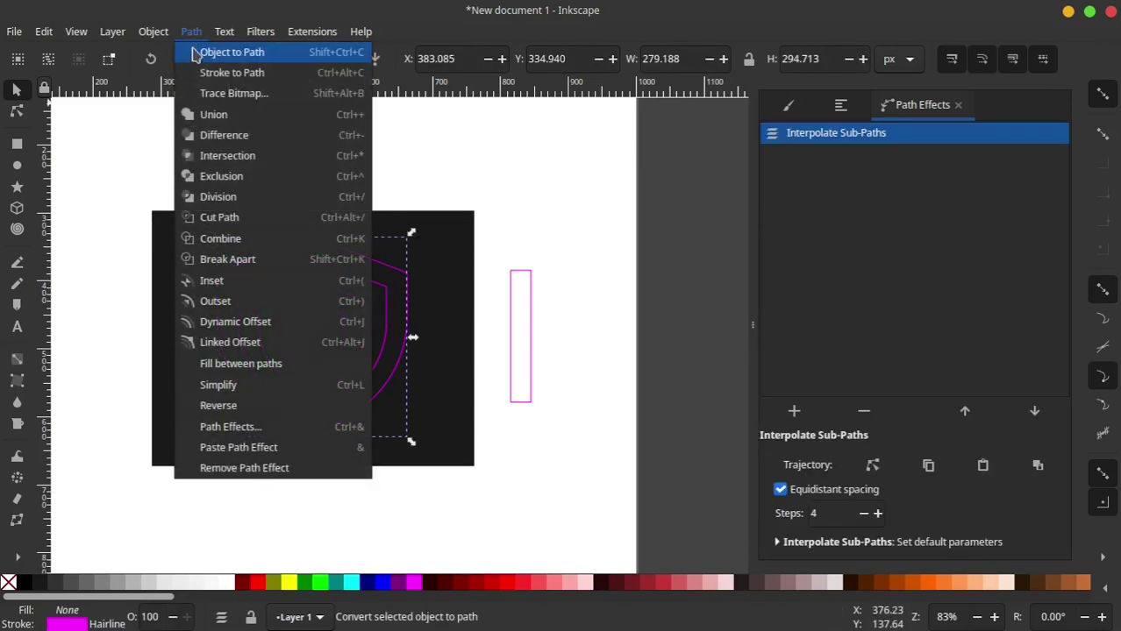
left_click(220, 239)
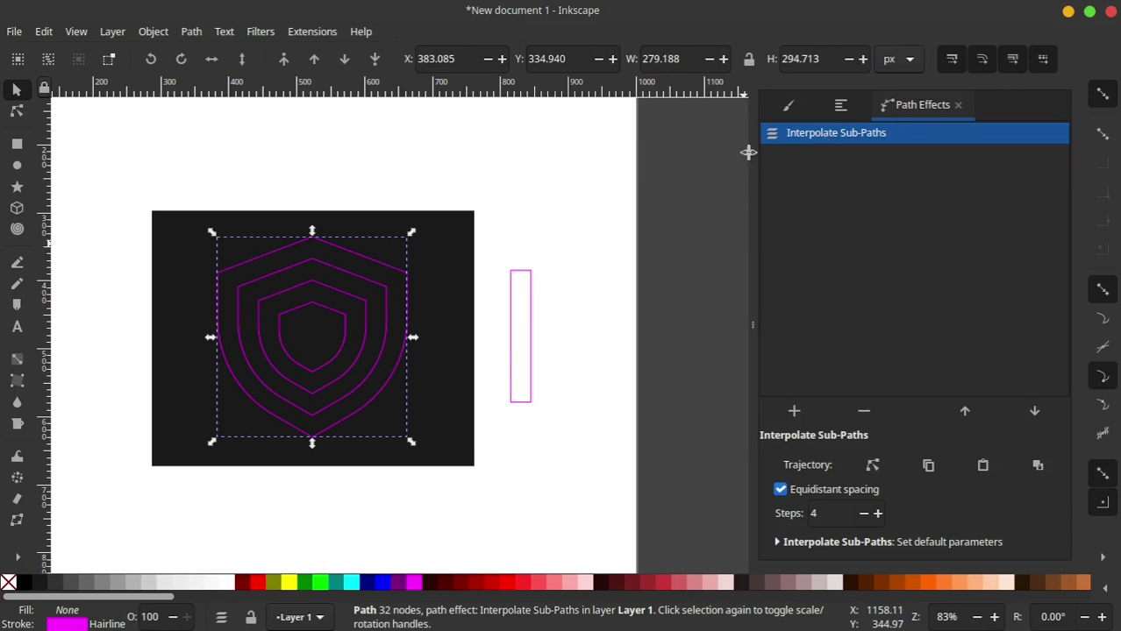
left_click(191, 31)
left_click(206, 50)
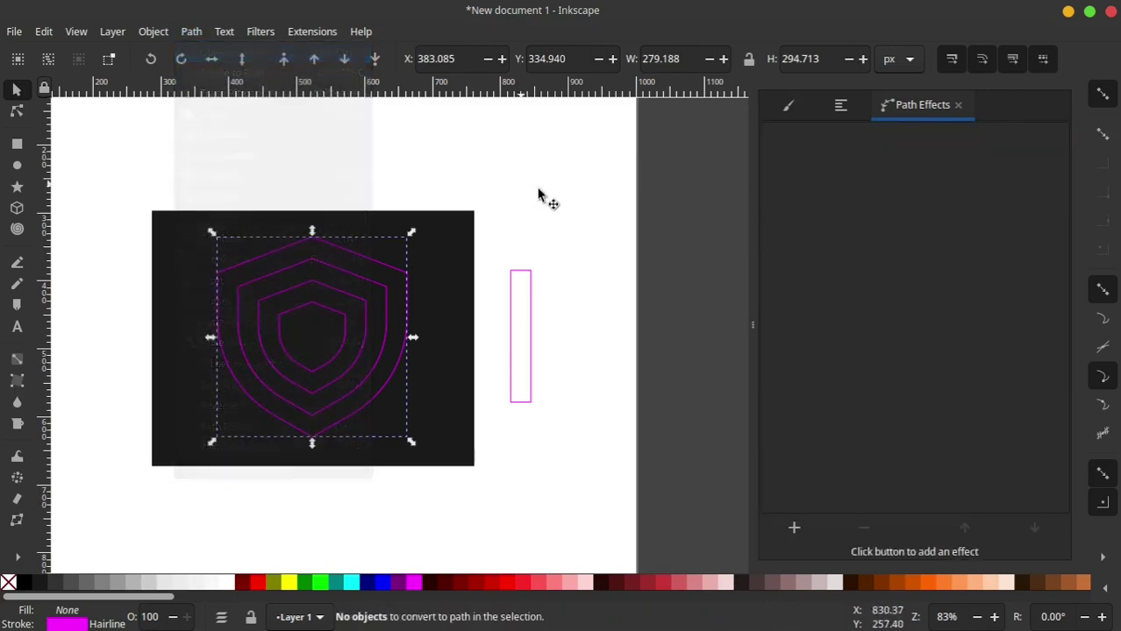
Combine the rings into one path and use Path > Division to cut the dark rectangle with it.
left_click(192, 31)
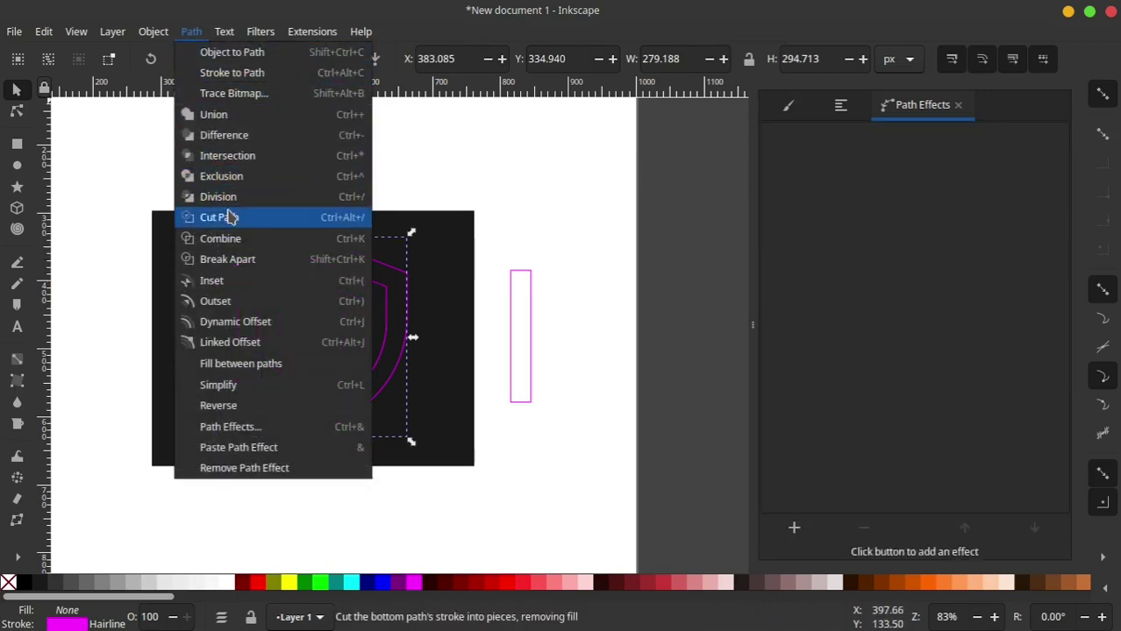
left_click(237, 241)
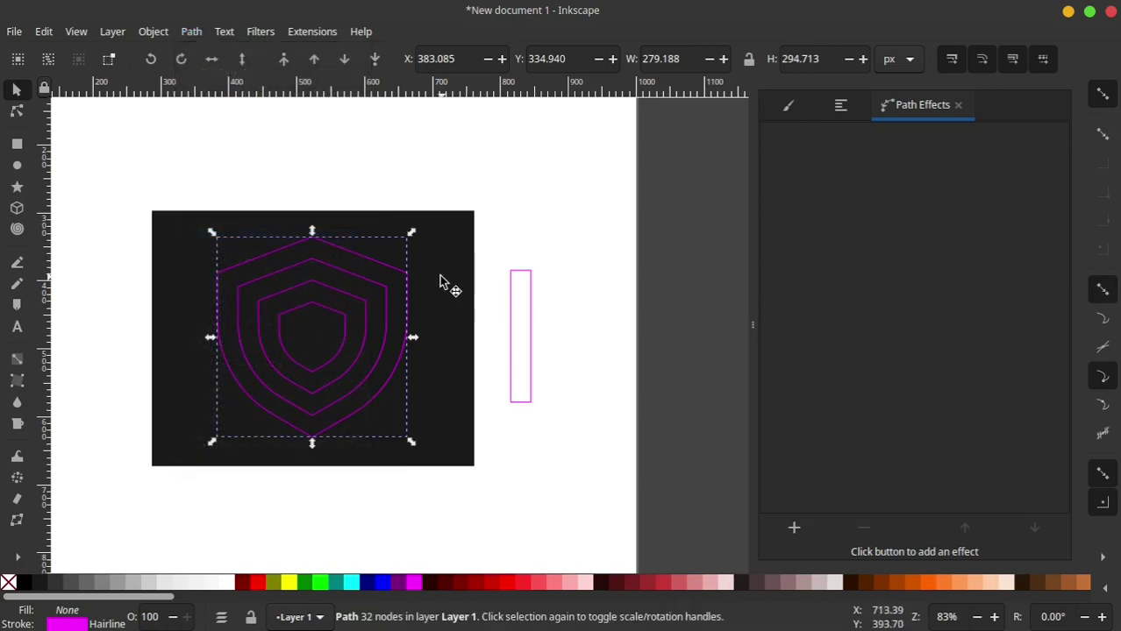
left_click(447, 271, "shift")
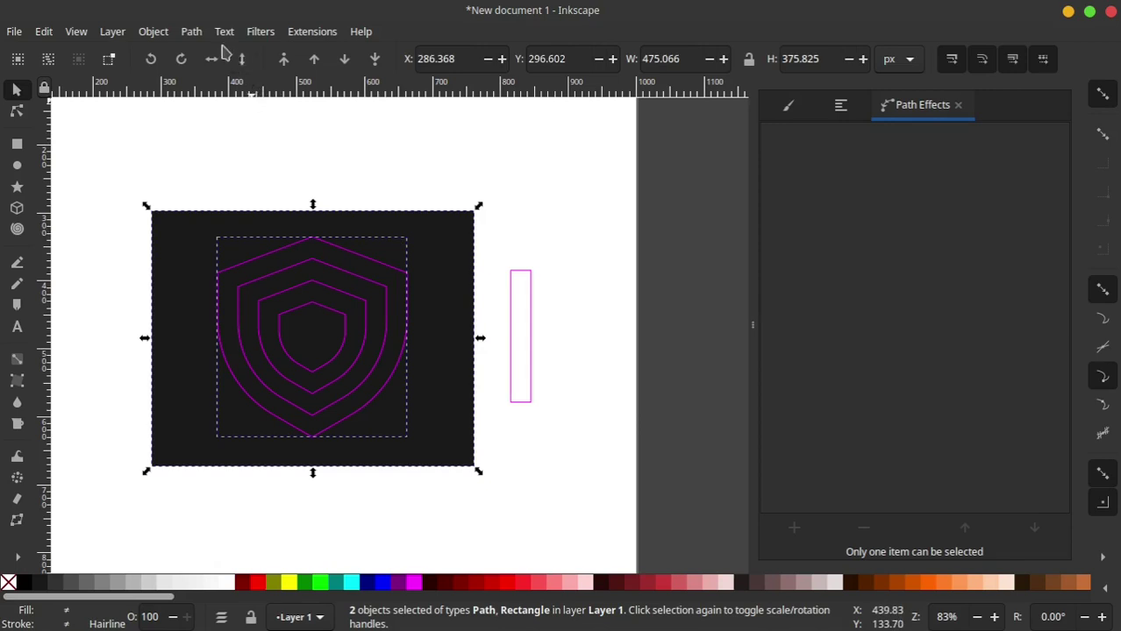
left_click(191, 32)
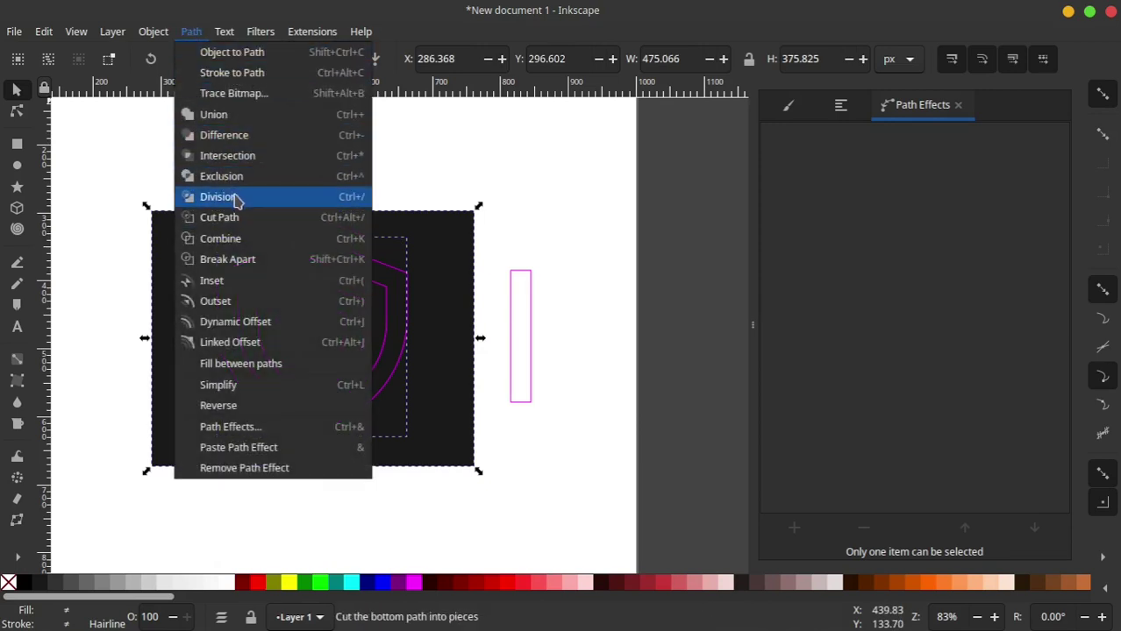
left_click(237, 200)
left_click(636, 289)
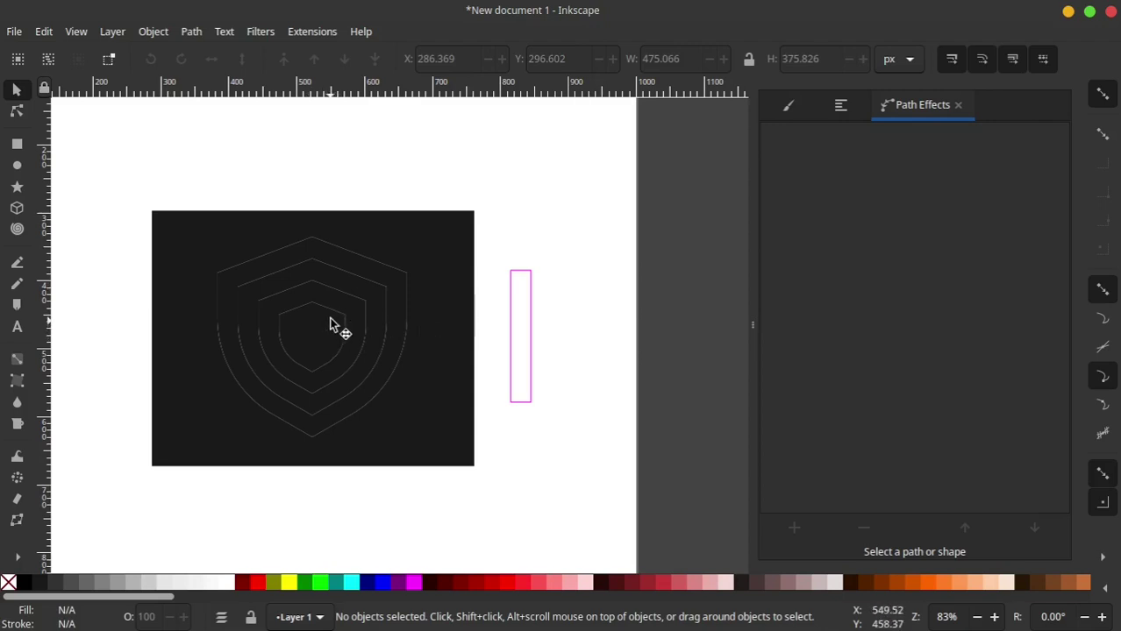
Drag the outer shield piece and the leftover rectangle offcut apart.
scroll(359, 302, "up", 1, "ctrl")
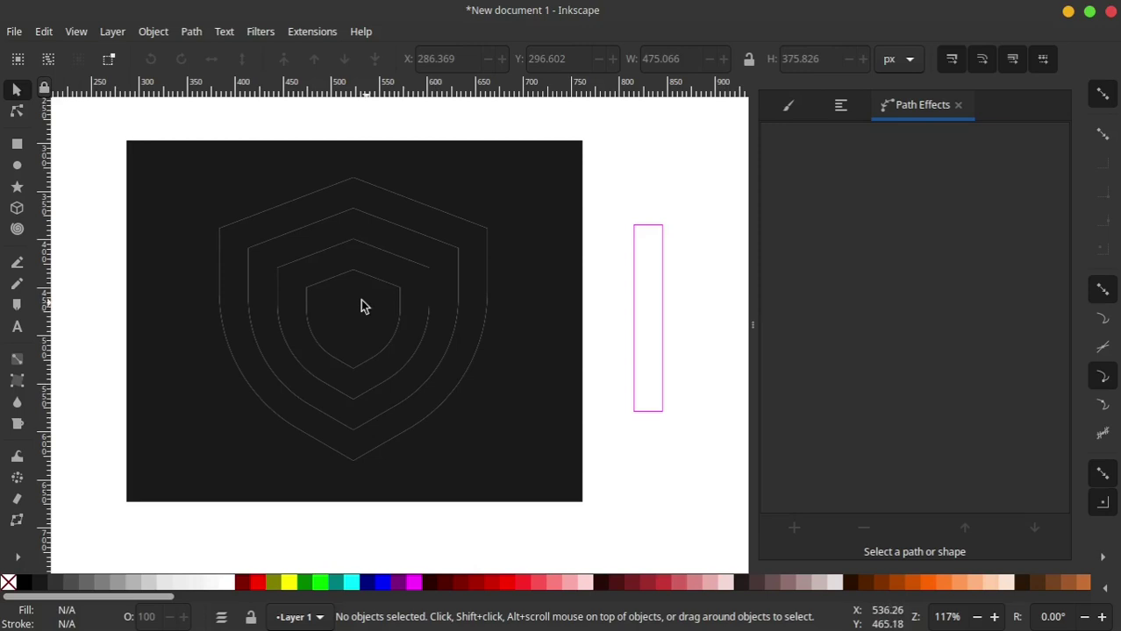
left_click(287, 258)
mouse_move(313, 252)
left_mouse_down()
mouse_move(538, 180)
mouse_move(133, 447)
mouse_move(93, 489)
left_mouse_up()
left_click(478, 201)
Move the innermost shield piece off the emblem, leaving two black rings isolated on white.
scroll(368, 333, "up", 2)
scroll(333, 346, "right", 3)
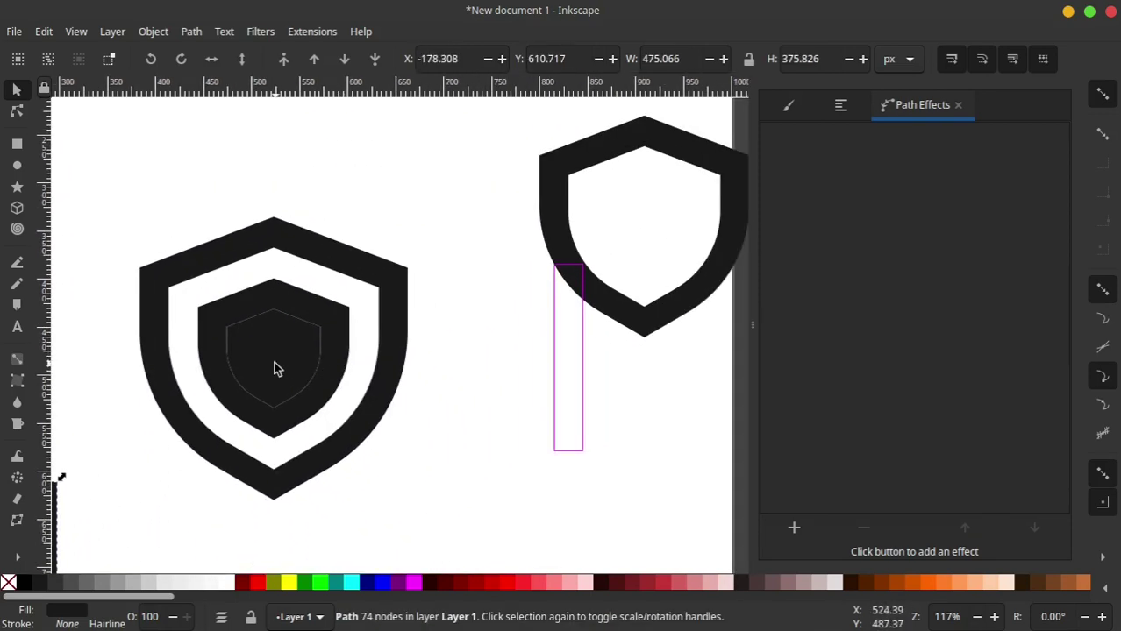
left_click(289, 361)
left_click_drag(282, 363, 504, 110)
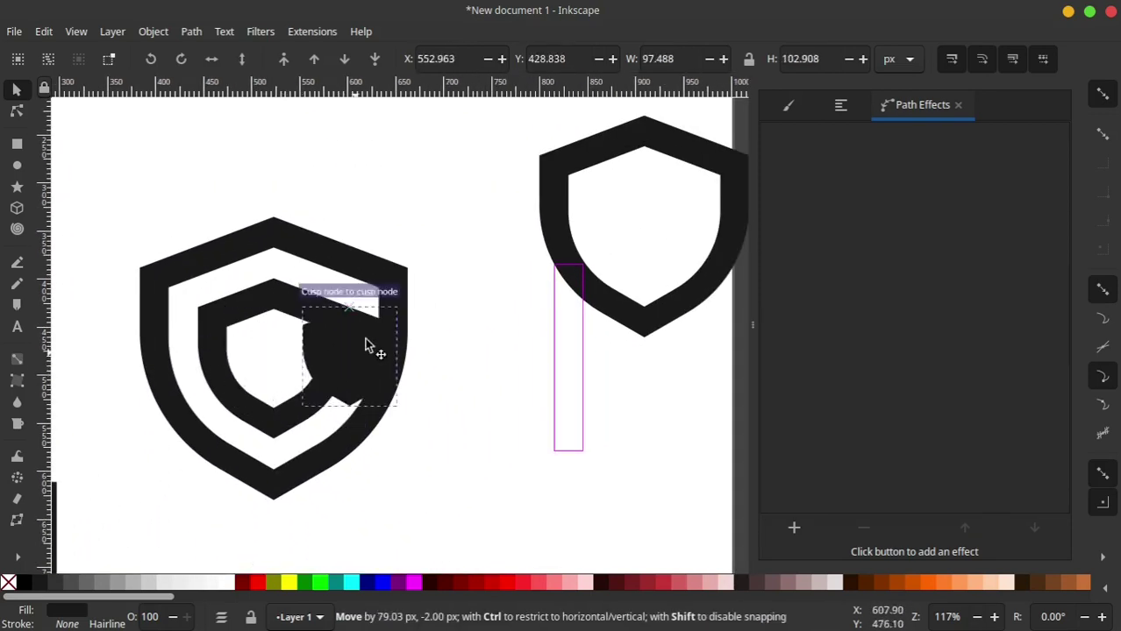
scroll(351, 360, "down", 1)
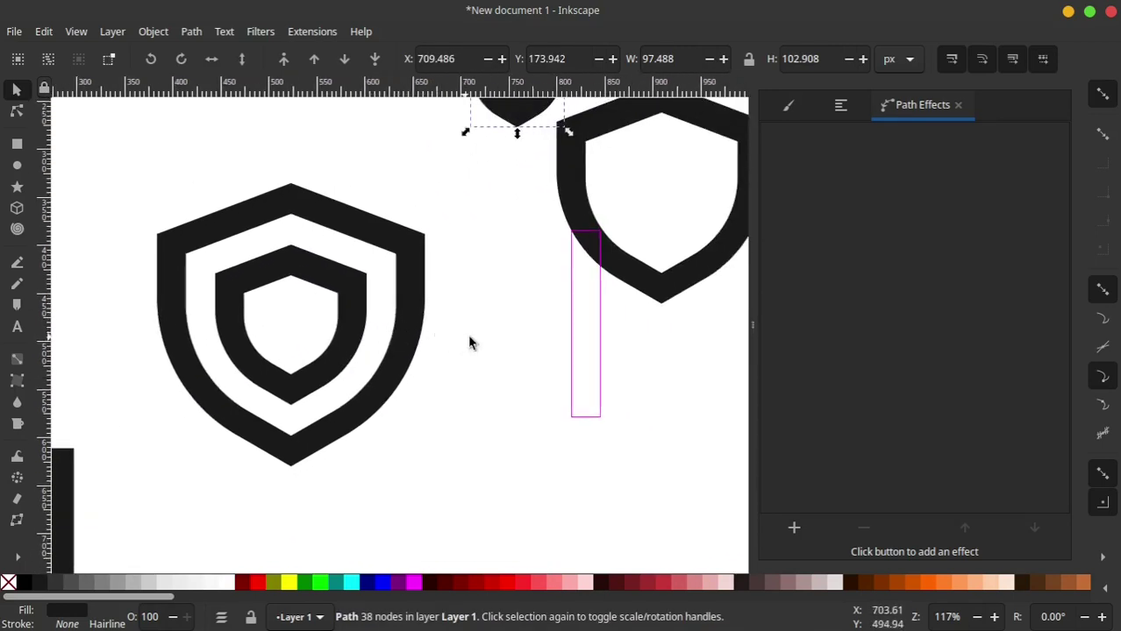
Move the thin rectangle to the shield's left edge and stretch it taller.
left_click(569, 342)
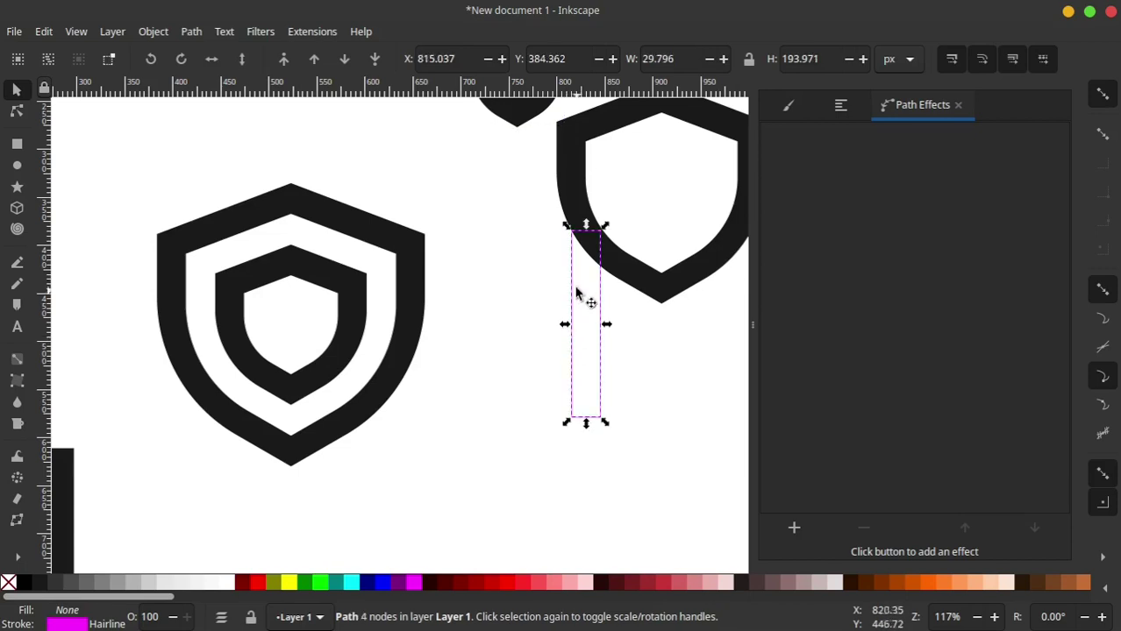
left_click_drag(570, 298, 129, 300)
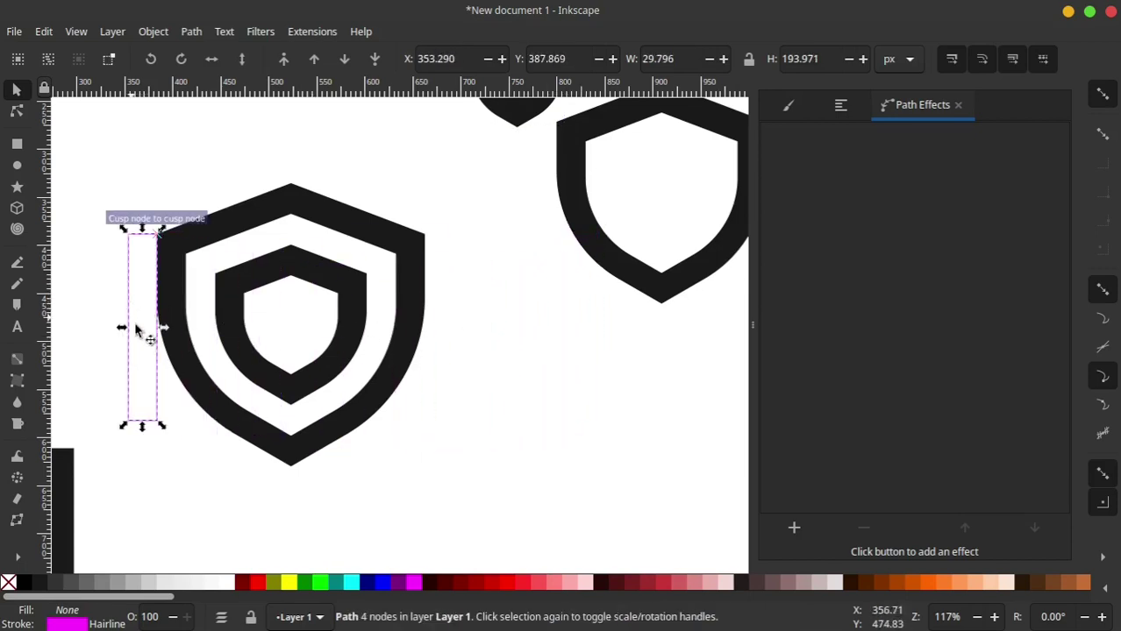
left_click_drag(154, 429, 140, 544)
scroll(158, 491, "down", 2)
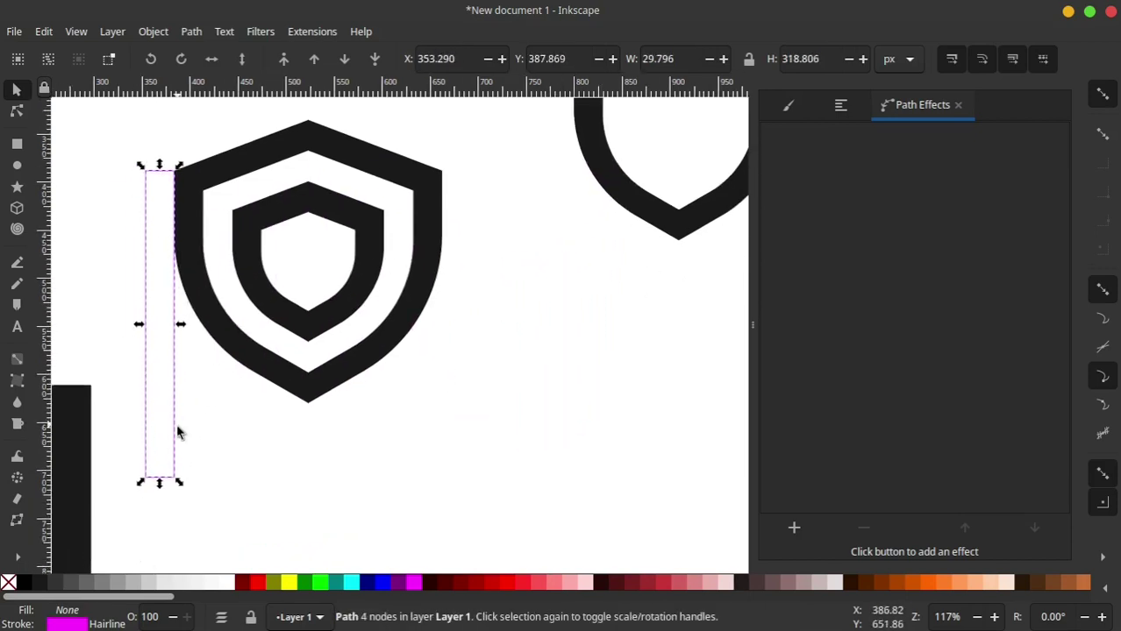
Pivot the bar from its top corner so it lies diagonally across the shield rings.
left_click(174, 442)
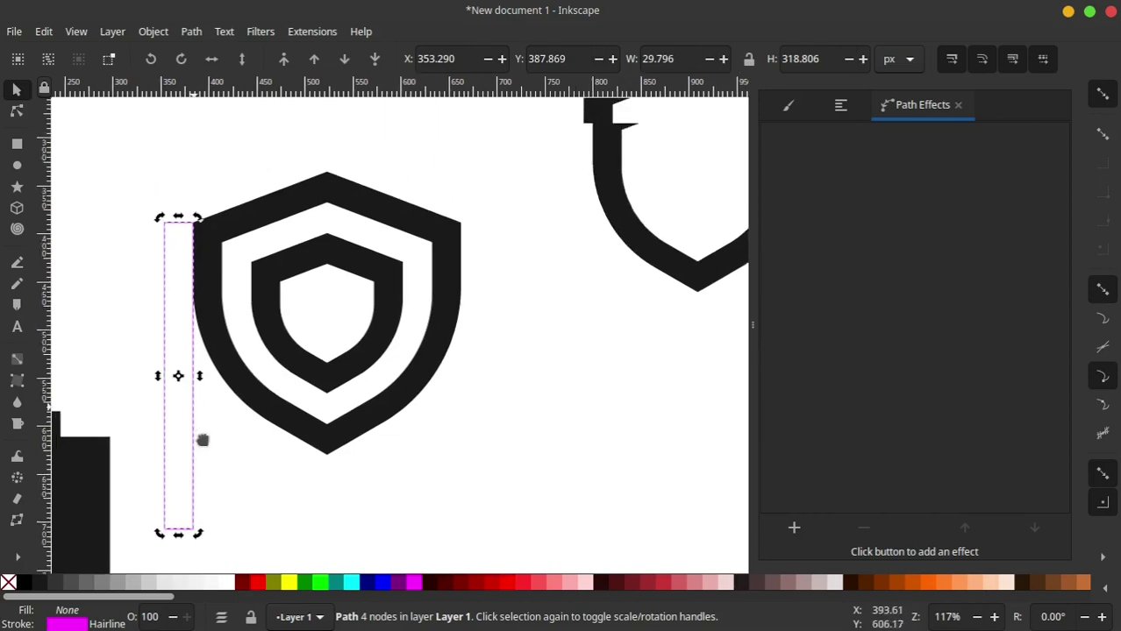
scroll(202, 438, "up", 2)
scroll(211, 439, "up", 2)
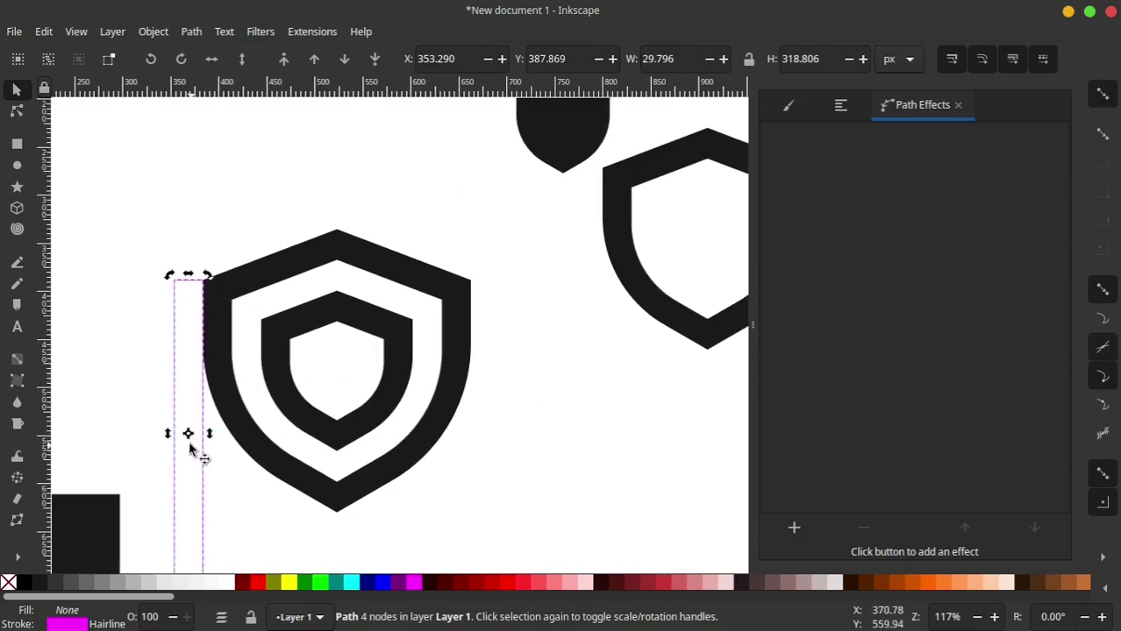
left_click_drag(188, 433, 186, 394)
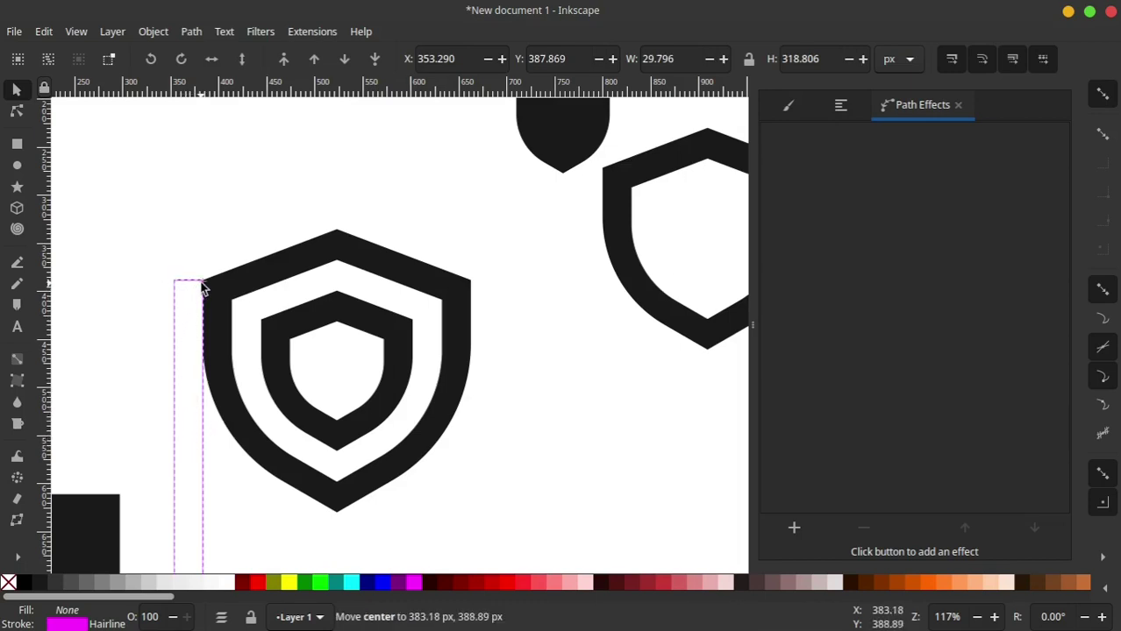
left_click_drag(193, 306, 192, 420)
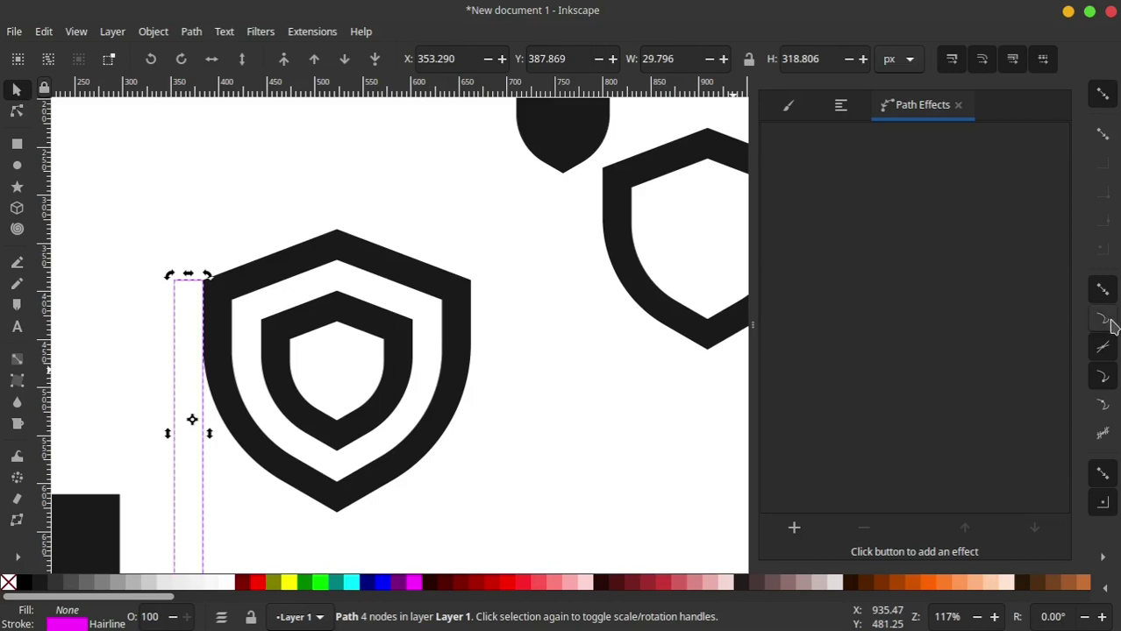
left_click_drag(192, 420, 205, 287)
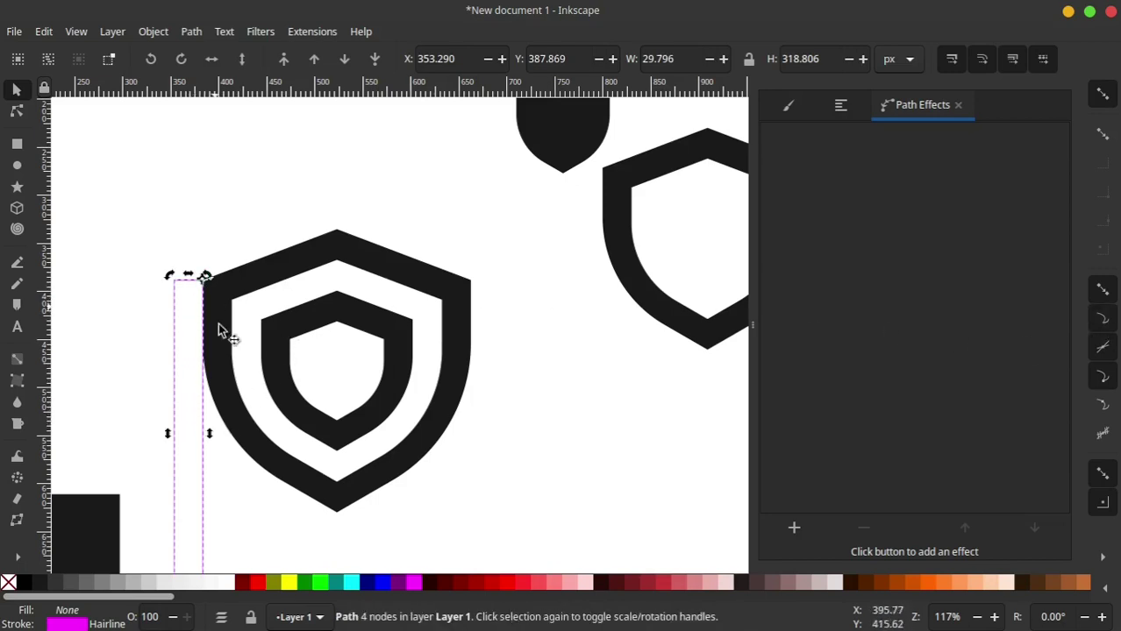
scroll(219, 298, "down", 2)
mouse_move(203, 531)
left_mouse_down()
mouse_move(442, 394)
mouse_move(463, 367)
mouse_move(406, 475)
mouse_move(468, 405)
mouse_move(463, 435)
mouse_move(560, 467)
mouse_move(531, 488)
left_mouse_up()
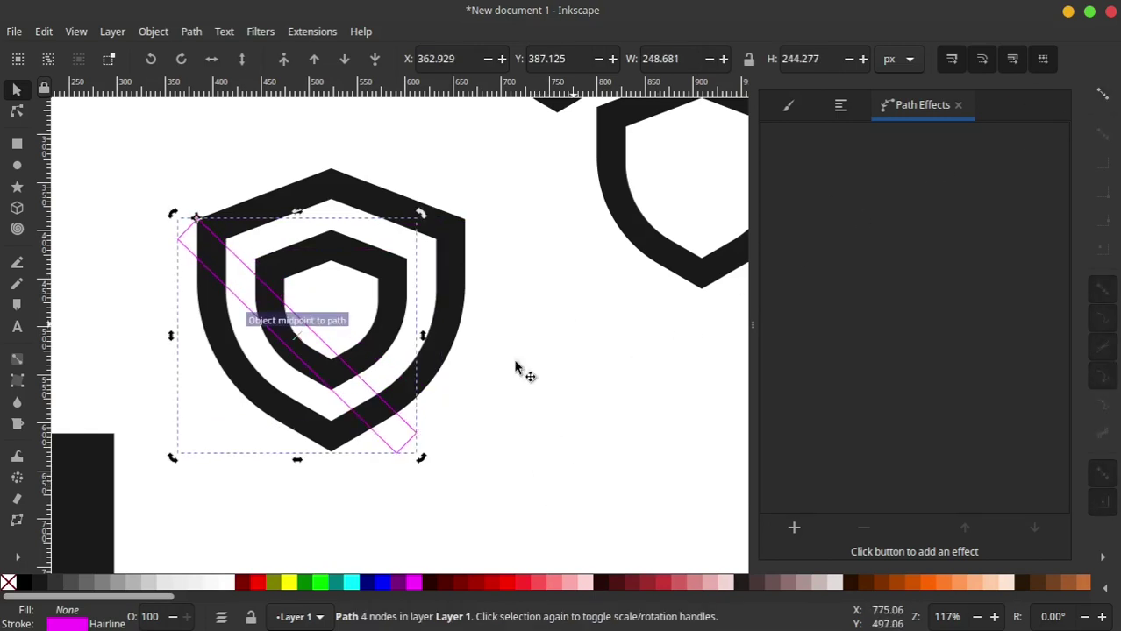
Rotate the bar further diagonally and nudge it onto the shield's corner.
left_click_drag(420, 457, 503, 397)
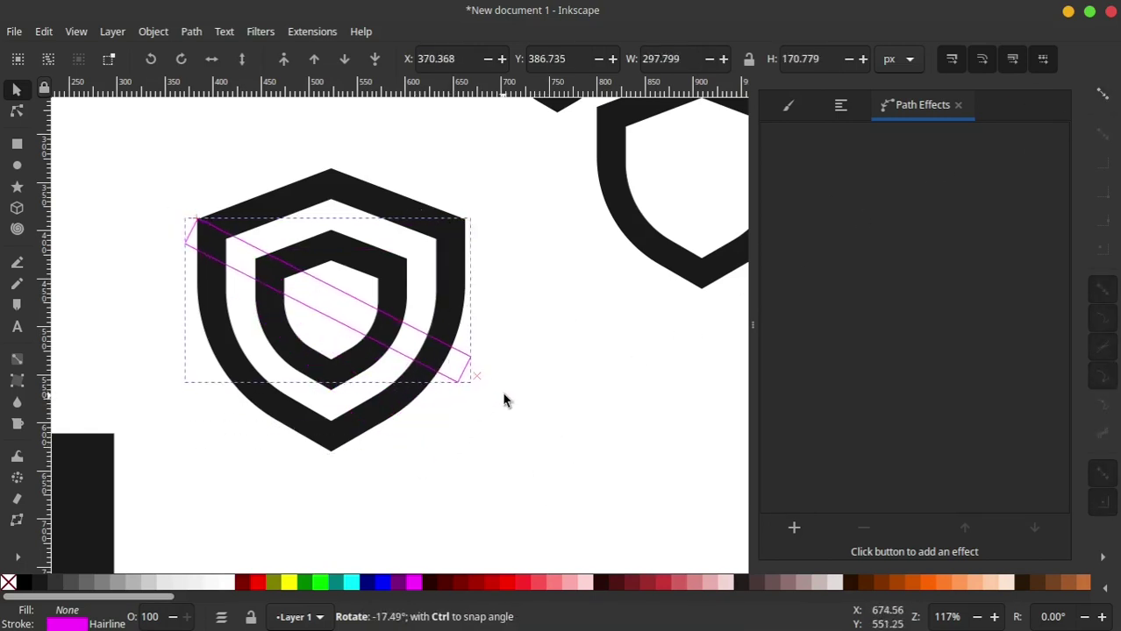
scroll(298, 255, "up", 2)
scroll(214, 270, "up", 1)
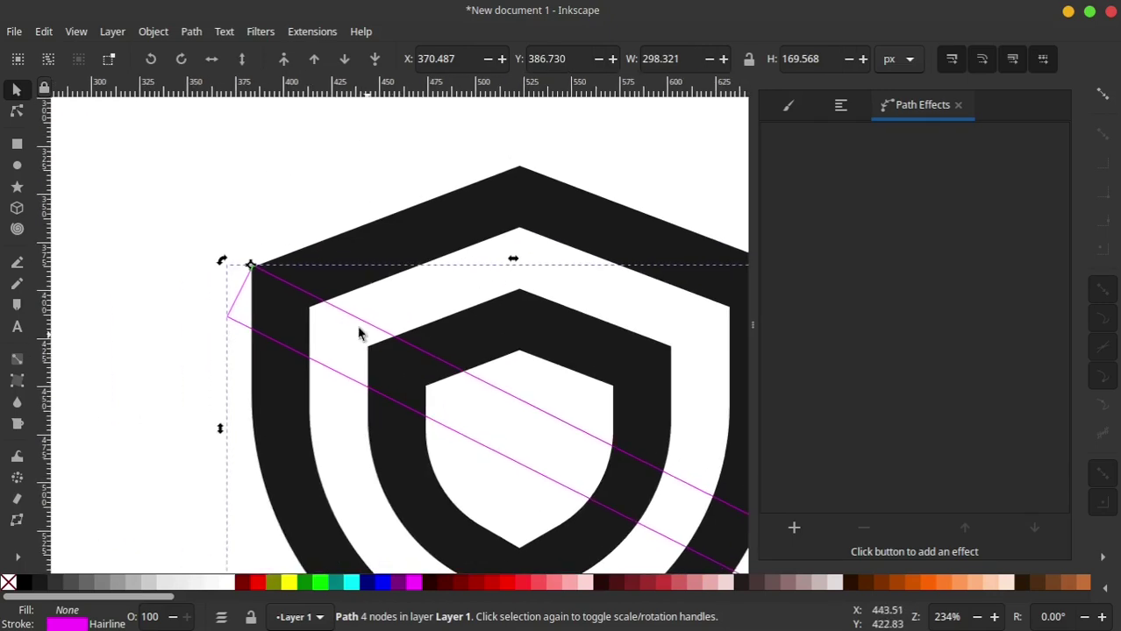
scroll(288, 290, "up", 1)
scroll(287, 268, "up", 2)
left_click_drag(291, 268, 287, 278)
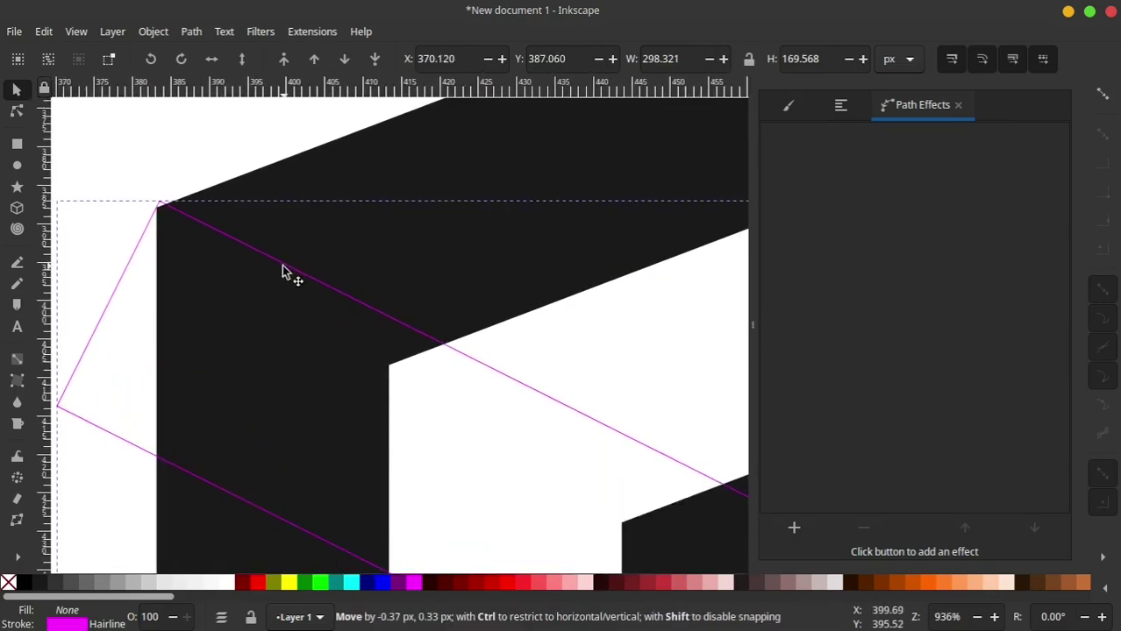
scroll(263, 272, "down", 1)
scroll(231, 264, "right", 3)
scroll(235, 268, "down", 3)
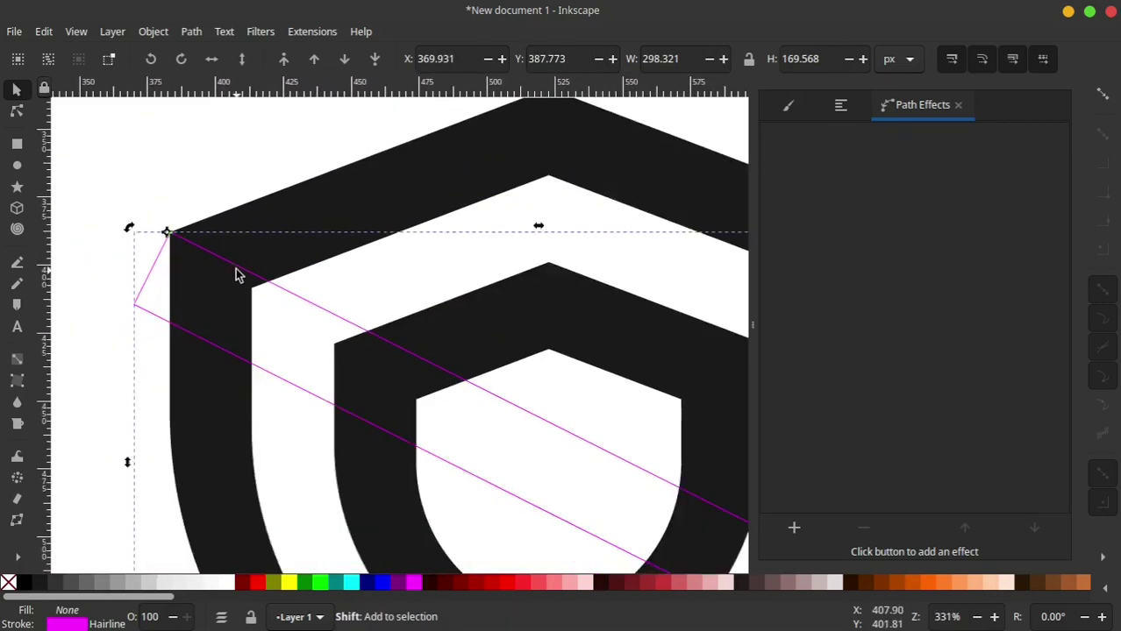
scroll(351, 316, "down", 1)
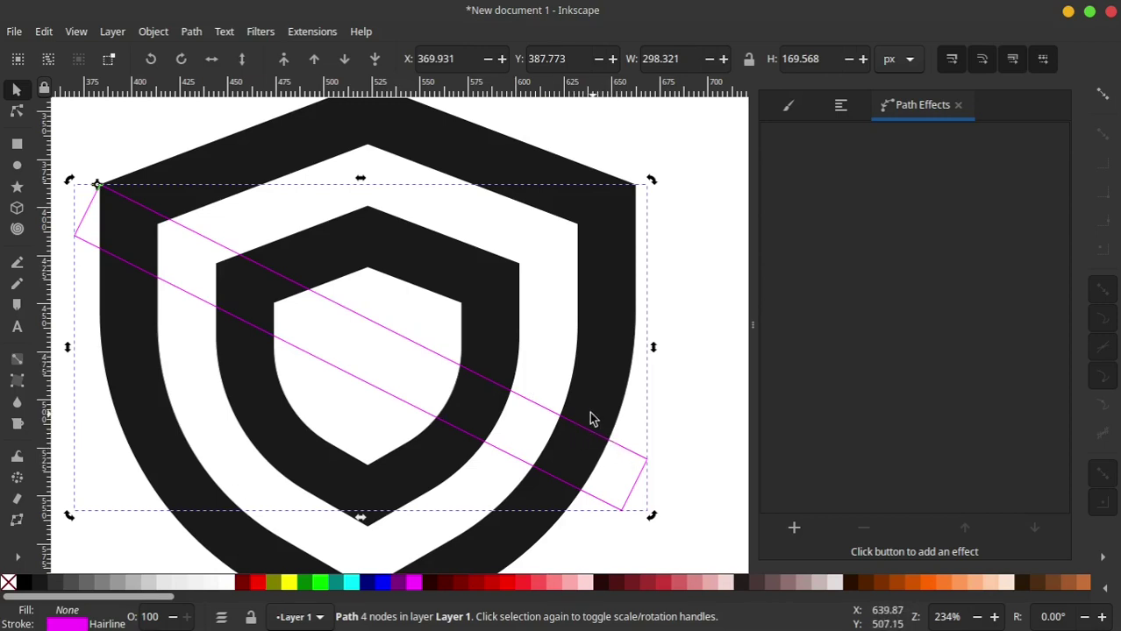
Undo the nudge and rotation so the bar stands upright at 29.796 × 318.806 px.
key("ctrl+z")
key("ctrl+z")
scroll(572, 369, "left", 3)
scroll(553, 324, "down", 1)
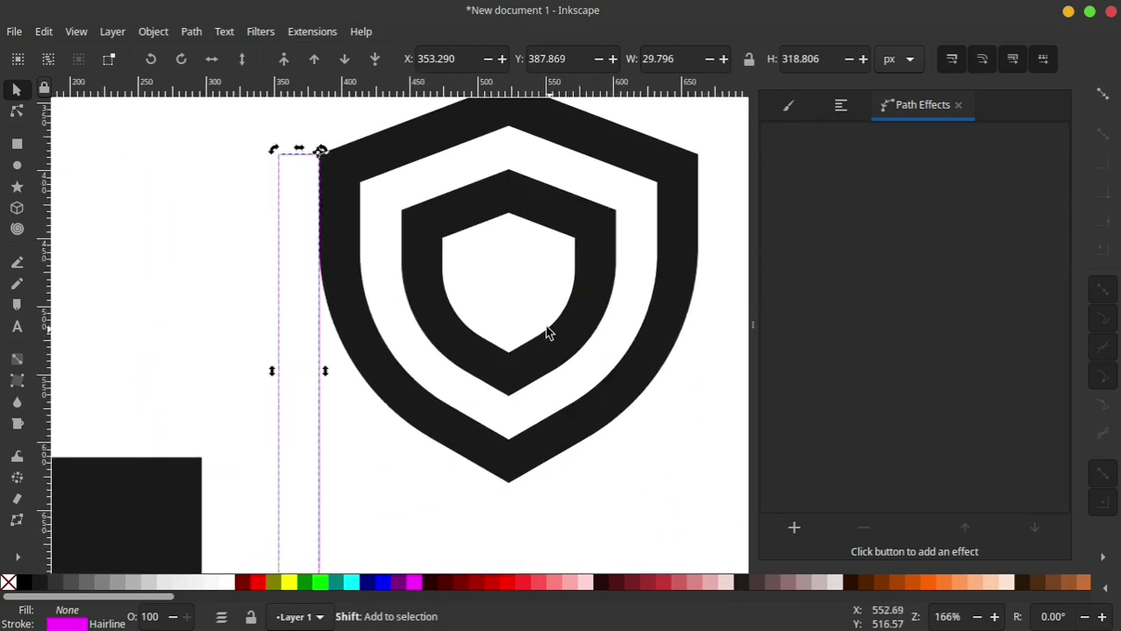
scroll(363, 380, "down", 1)
scroll(358, 325, "up", 2)
scroll(315, 327, "up", 1)
scroll(289, 328, "right", 1)
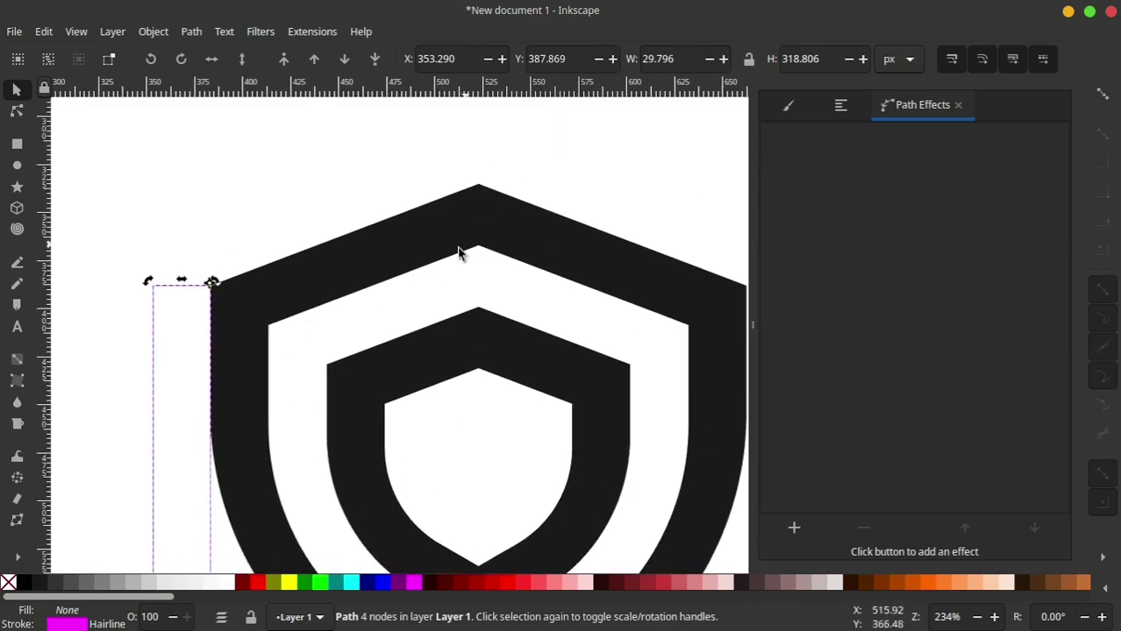
scroll(326, 305, "left", 1)
scroll(489, 254, "up", 1)
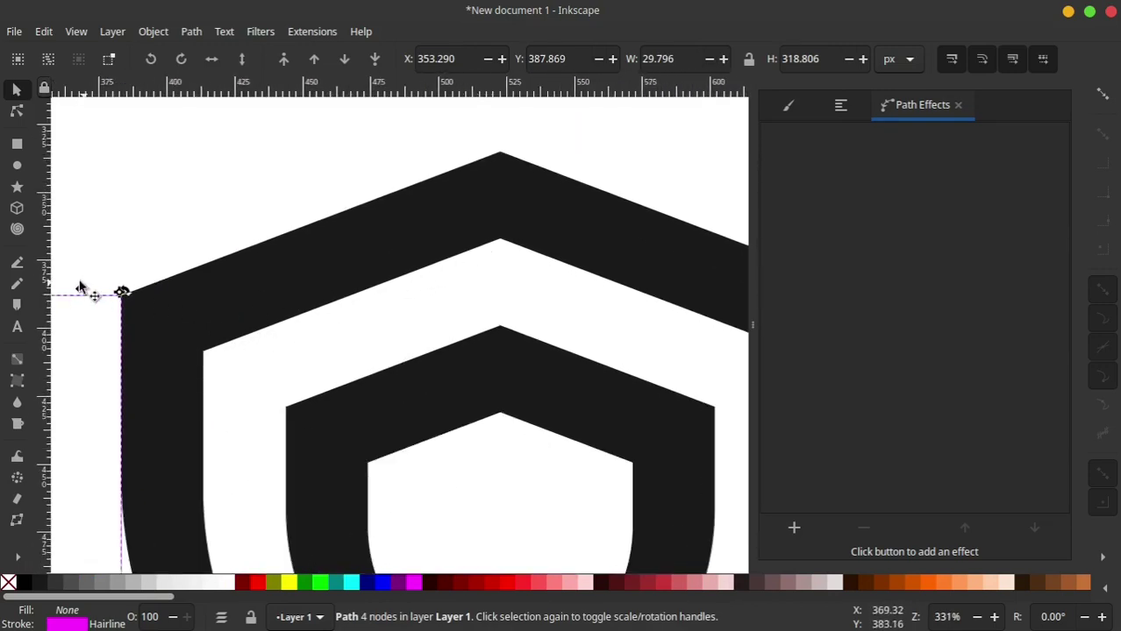
With the Bezier tool, draw a trial line across the upper-left band, then discard it.
left_click(18, 266)
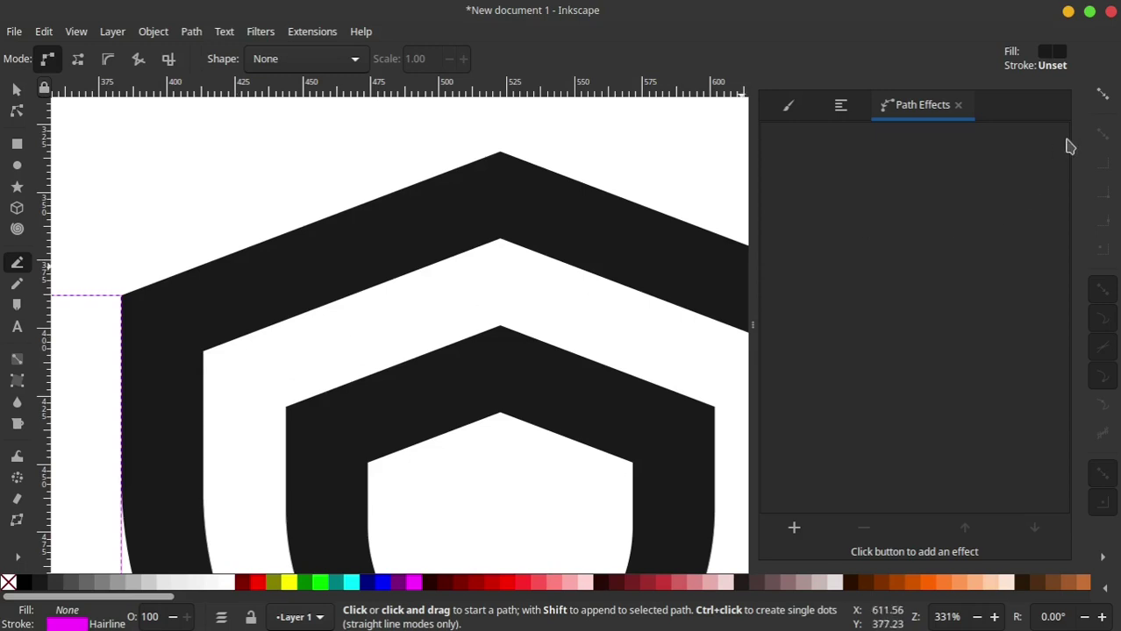
left_click(203, 351)
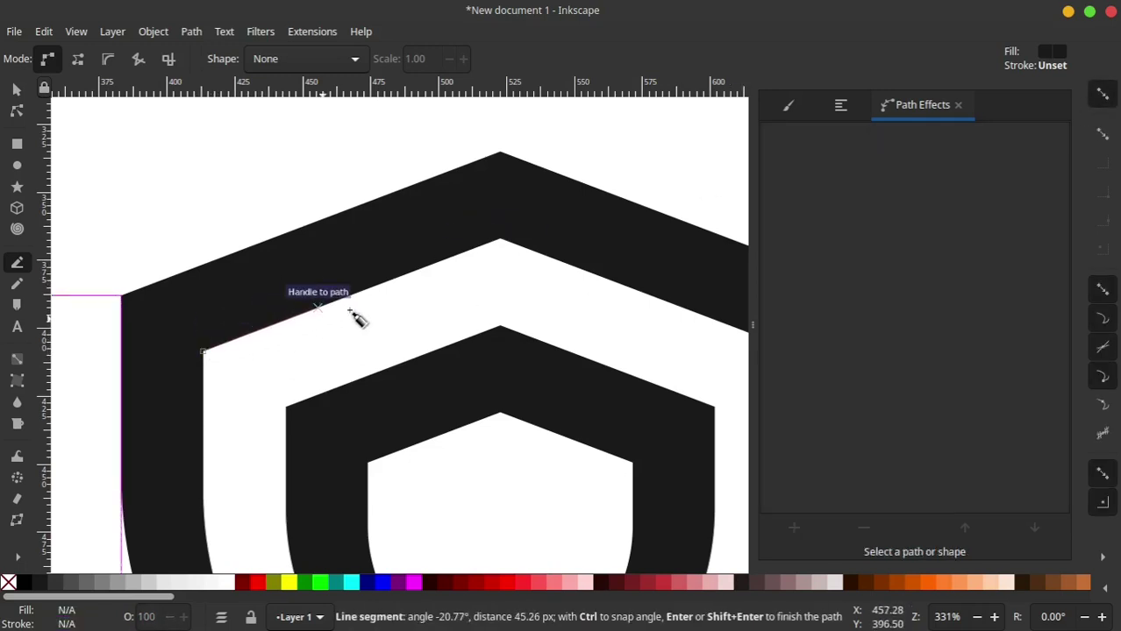
double_click(514, 252)
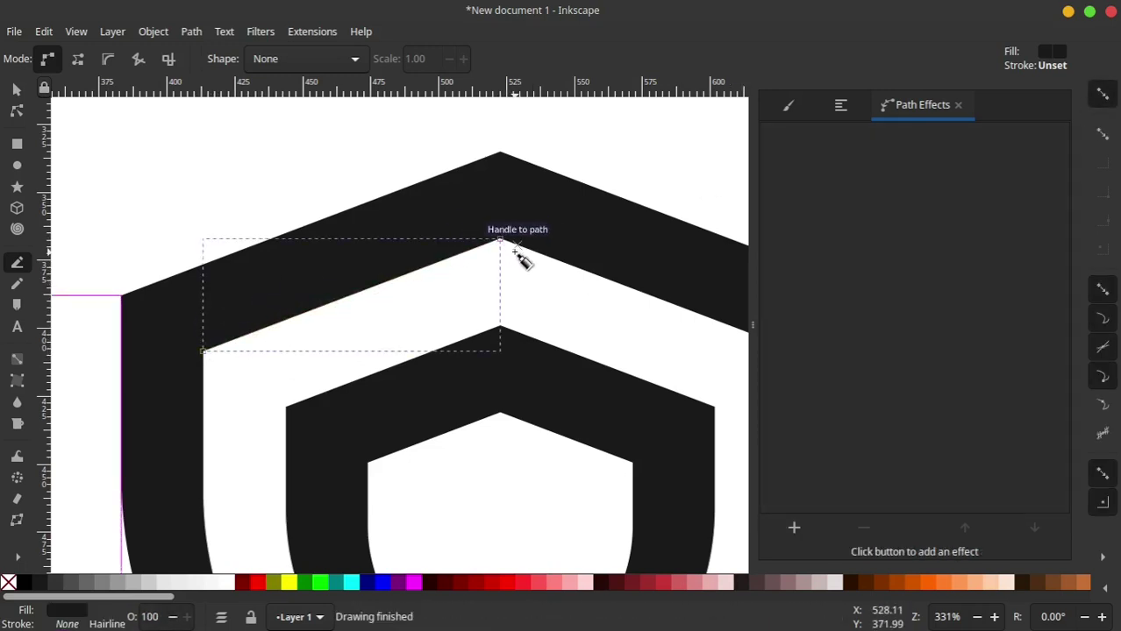
key("Escape")
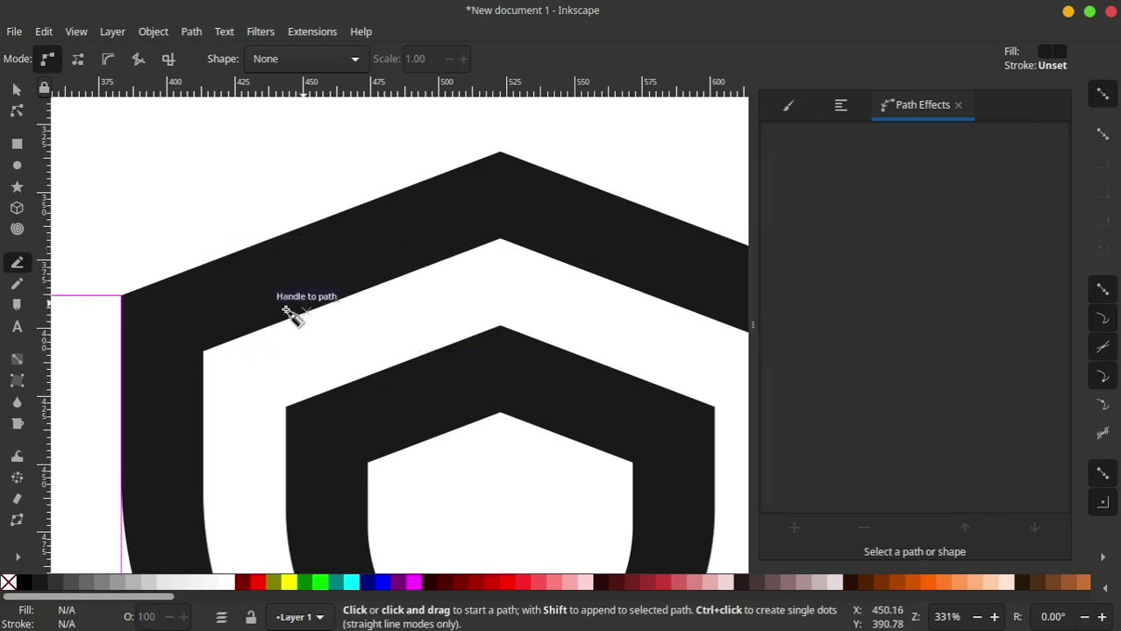
Trace the outer ring's upper-left band as a closed four-node shape, 139.594 × 73.414 px.
left_click(203, 352)
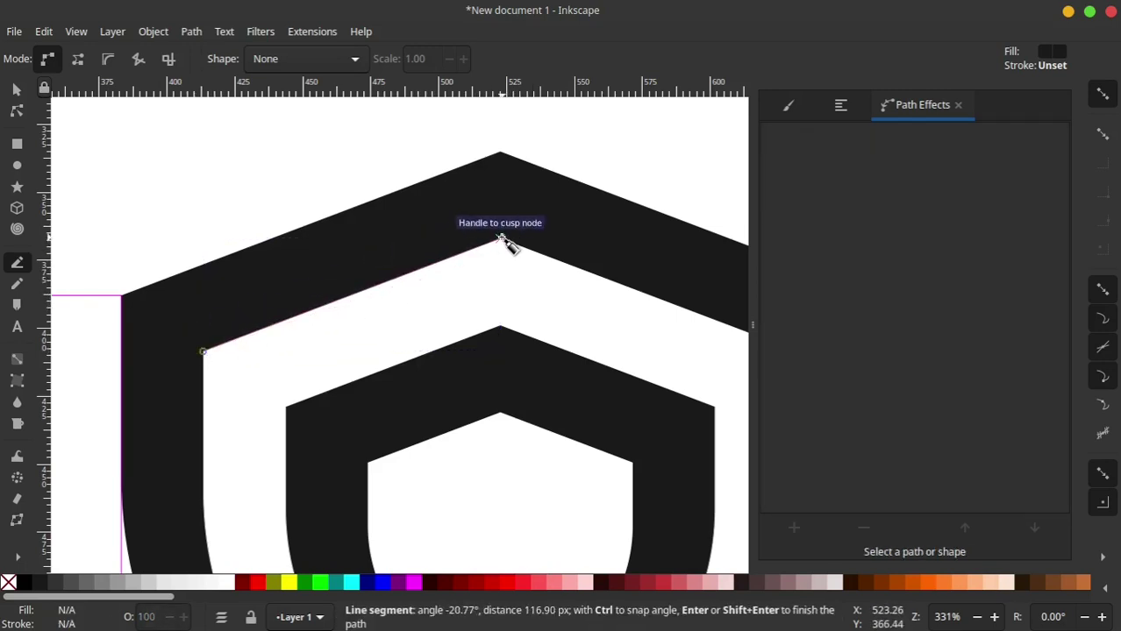
left_click(501, 239)
left_click(500, 154)
left_click(122, 297)
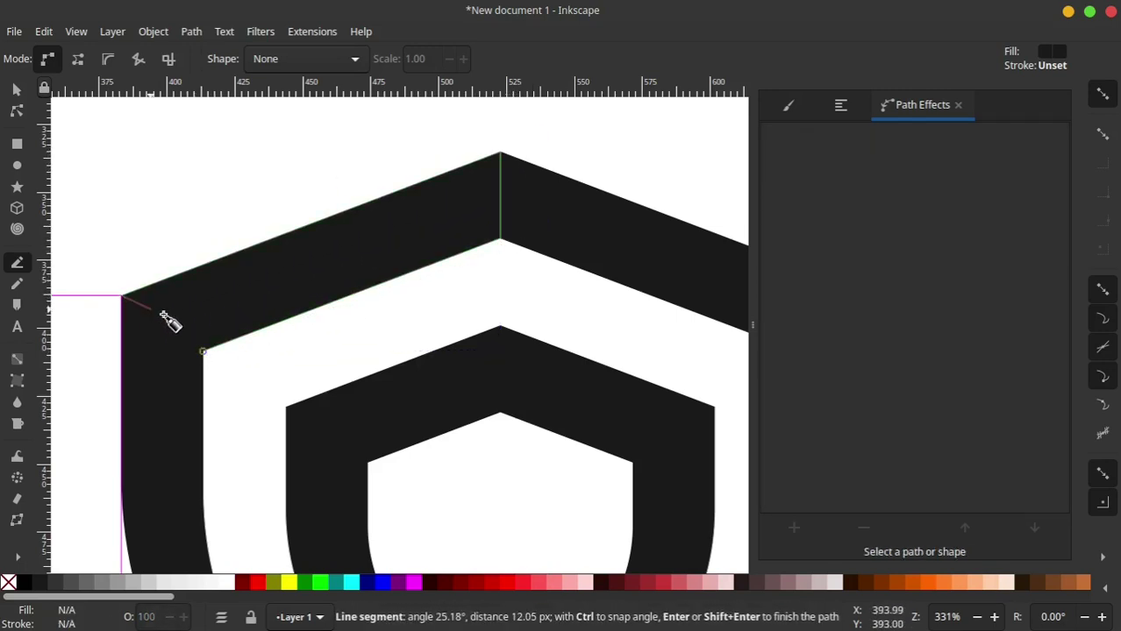
left_click(203, 352)
Move the new piece down-left across the shield, then nudge it right and slightly down.
left_click(17, 89)
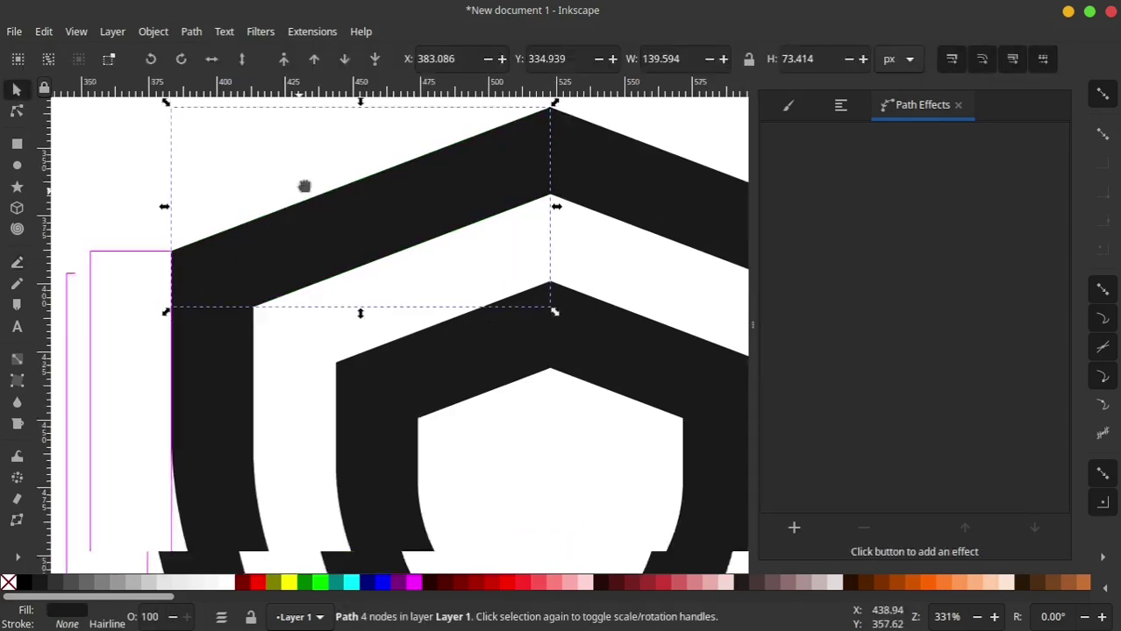
scroll(325, 203, "down", 1)
scroll(262, 154, "down", 1)
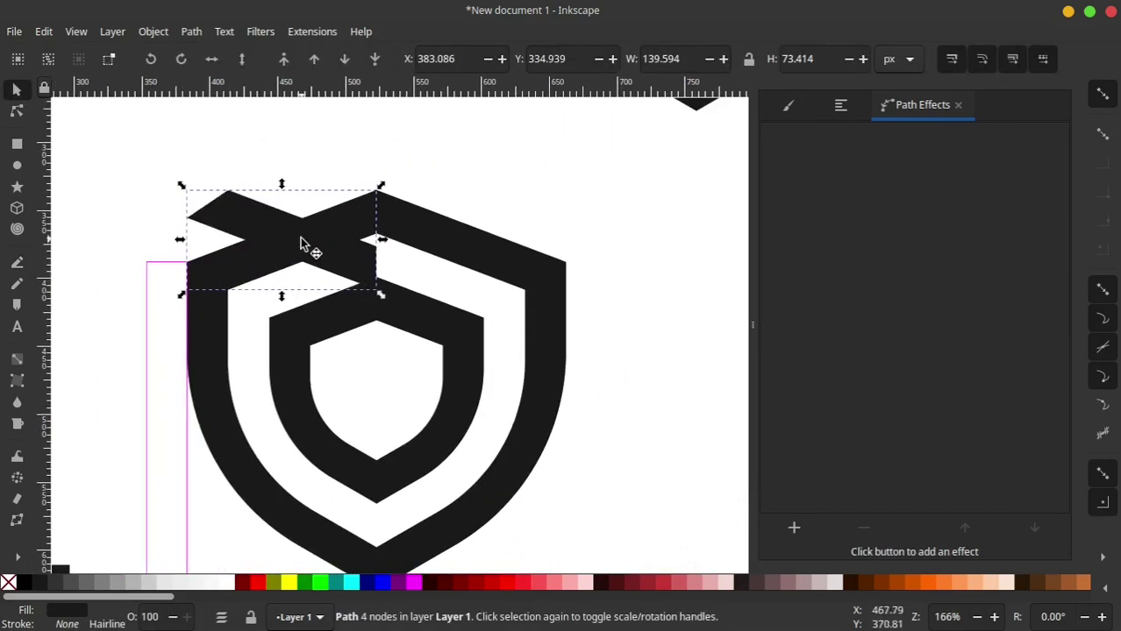
left_click_drag(300, 238, 263, 312)
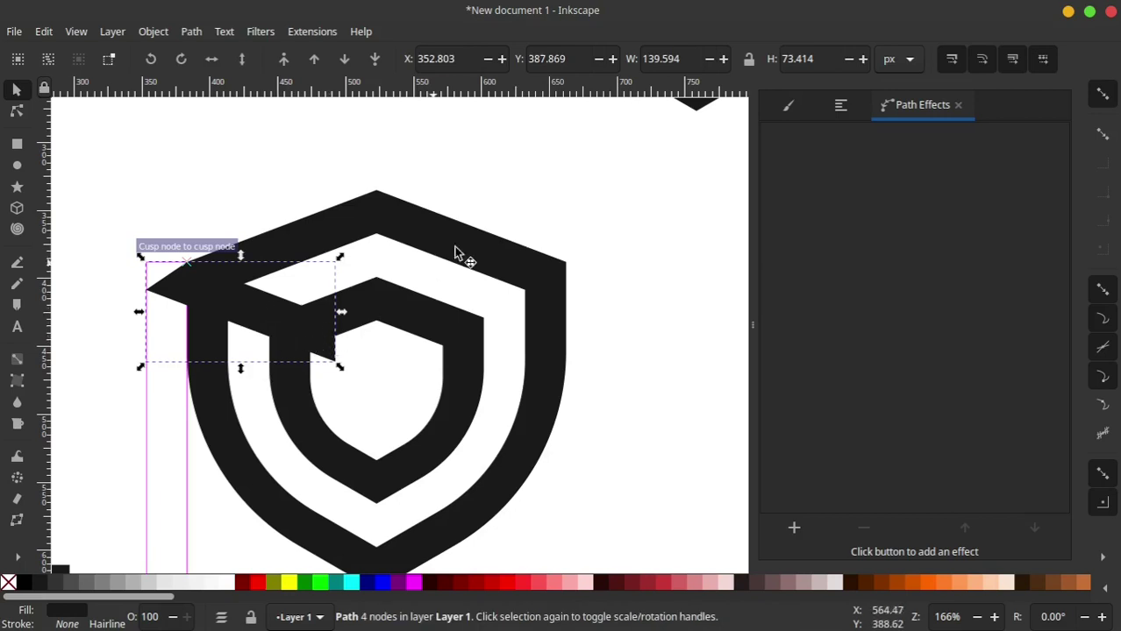
left_click(575, 267)
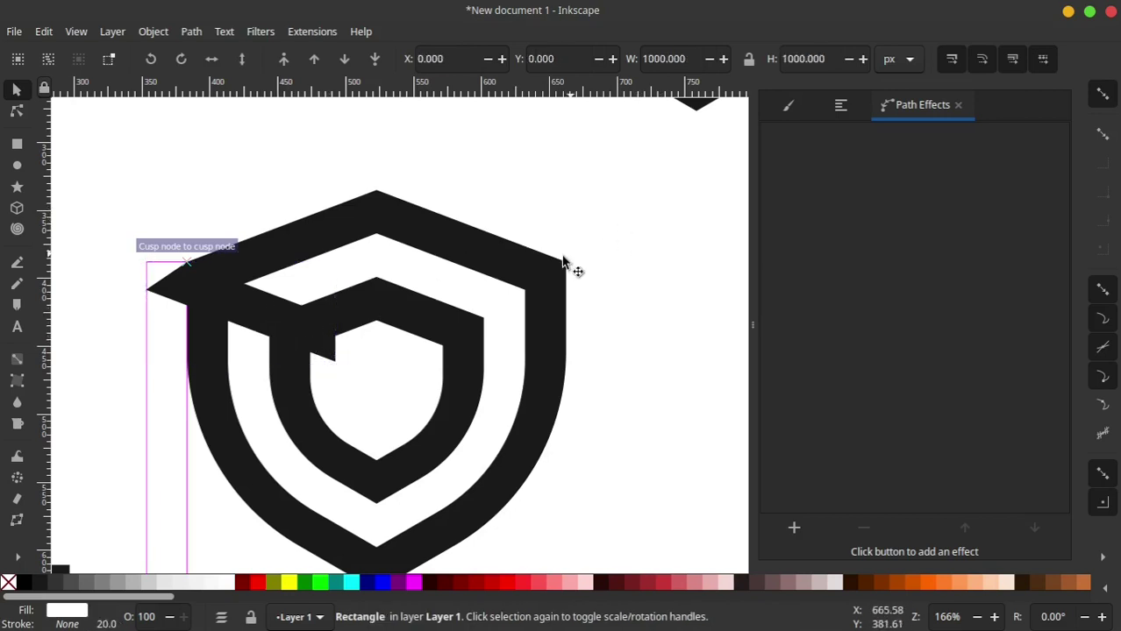
left_click(294, 327)
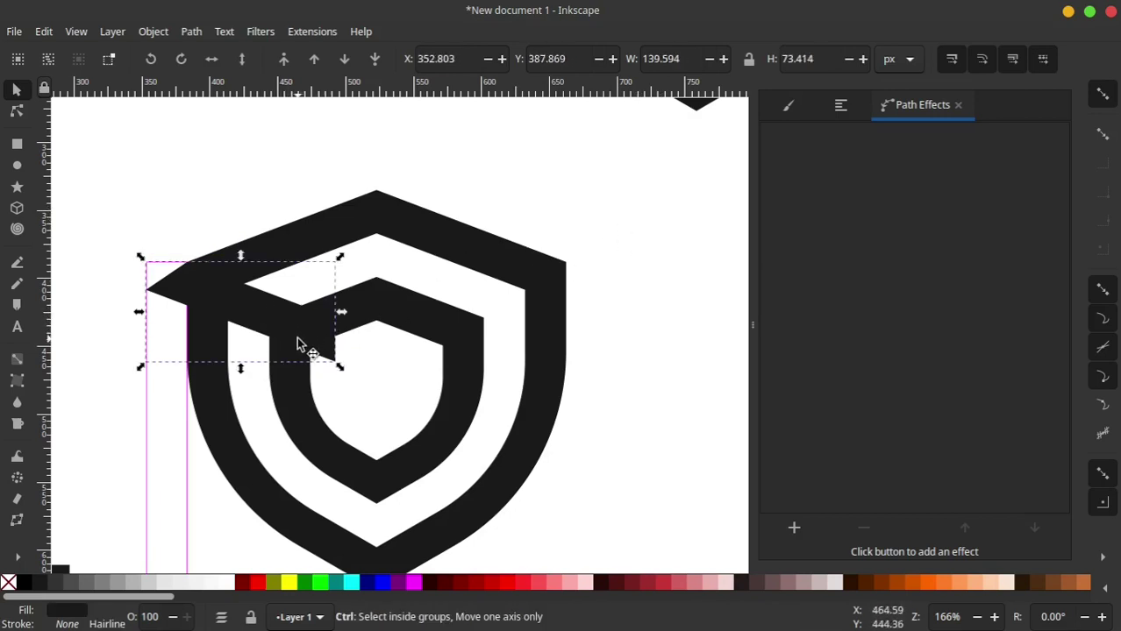
left_click_drag(252, 307, 452, 380)
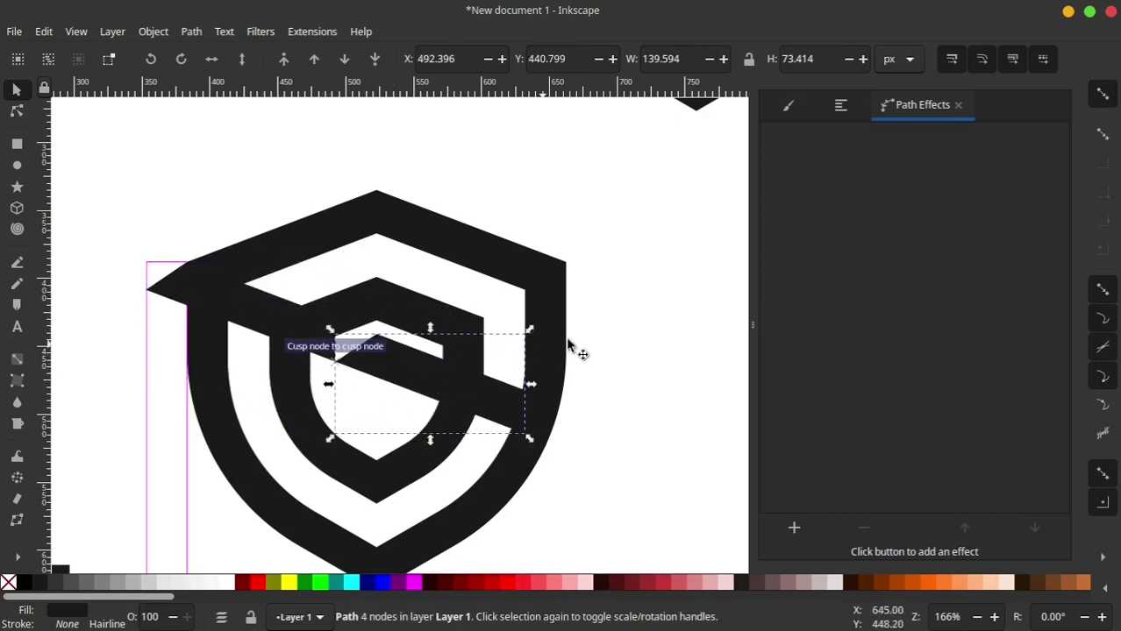
left_click(401, 358)
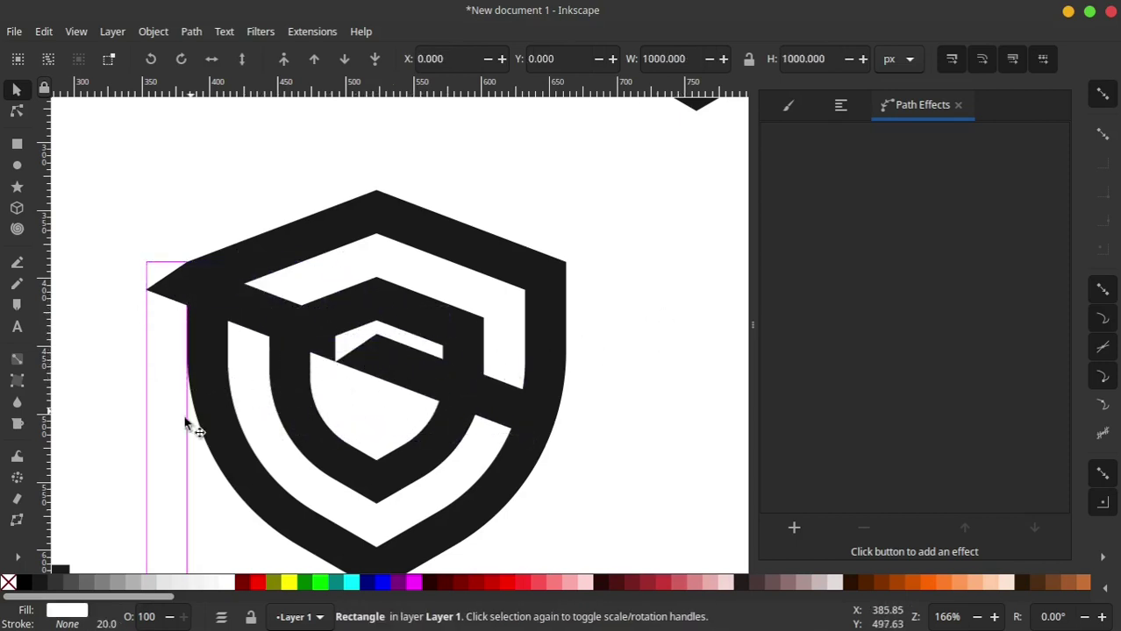
Move the thin strip aside and slide the diagonal piece left to X 286.503, Y 394.697.
left_click(186, 461)
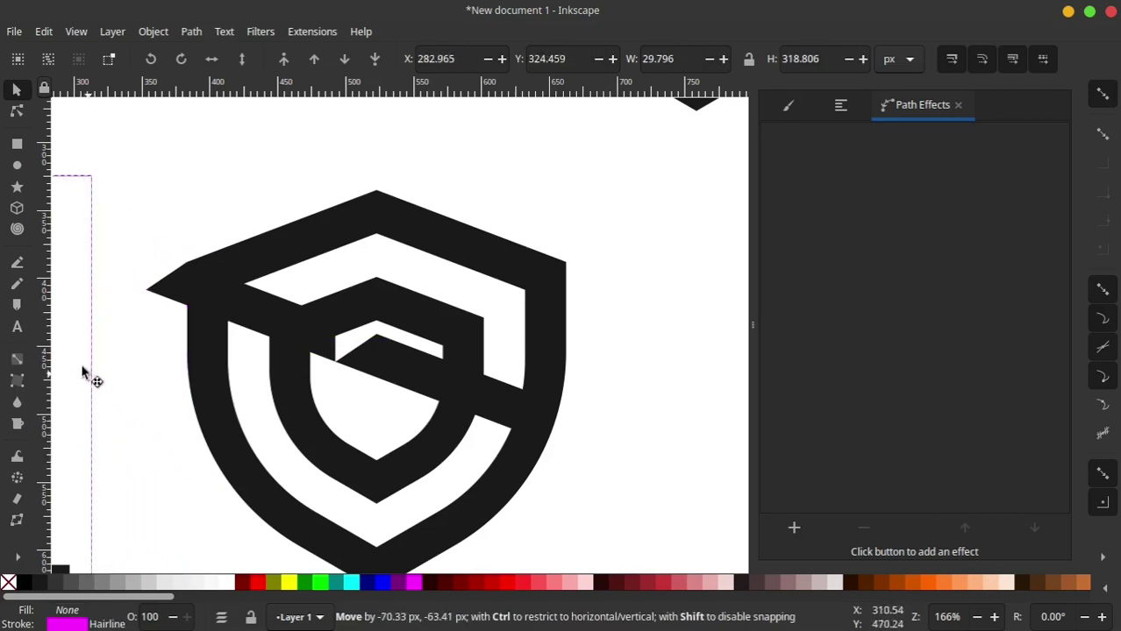
left_click_drag(182, 465, 83, 375)
left_click(180, 294)
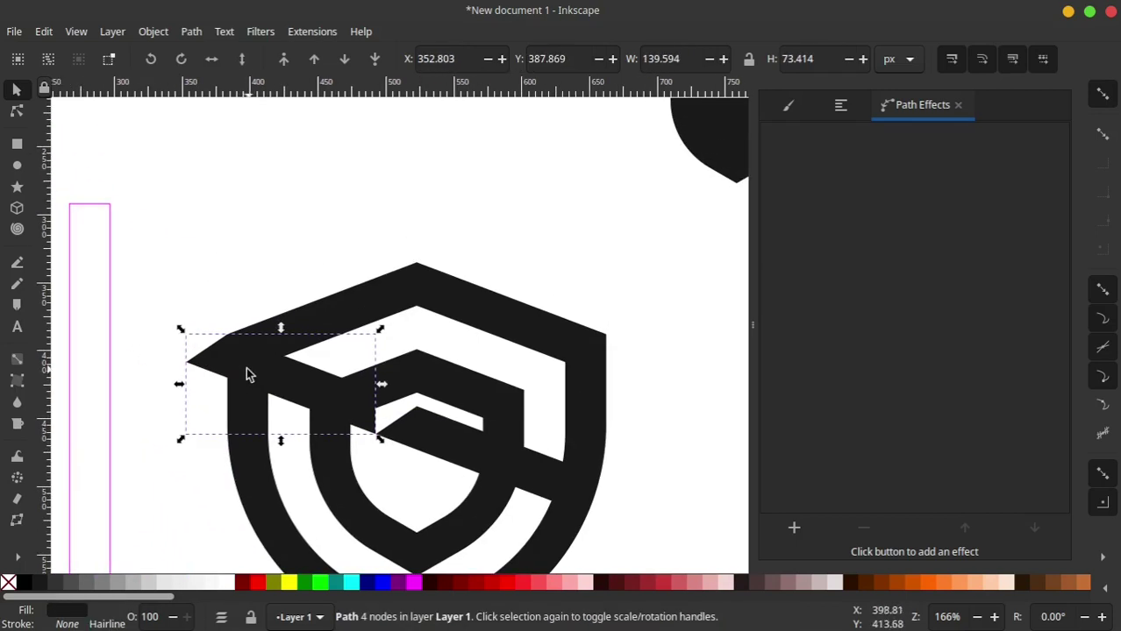
scroll(250, 403, "up", 2, "ctrl")
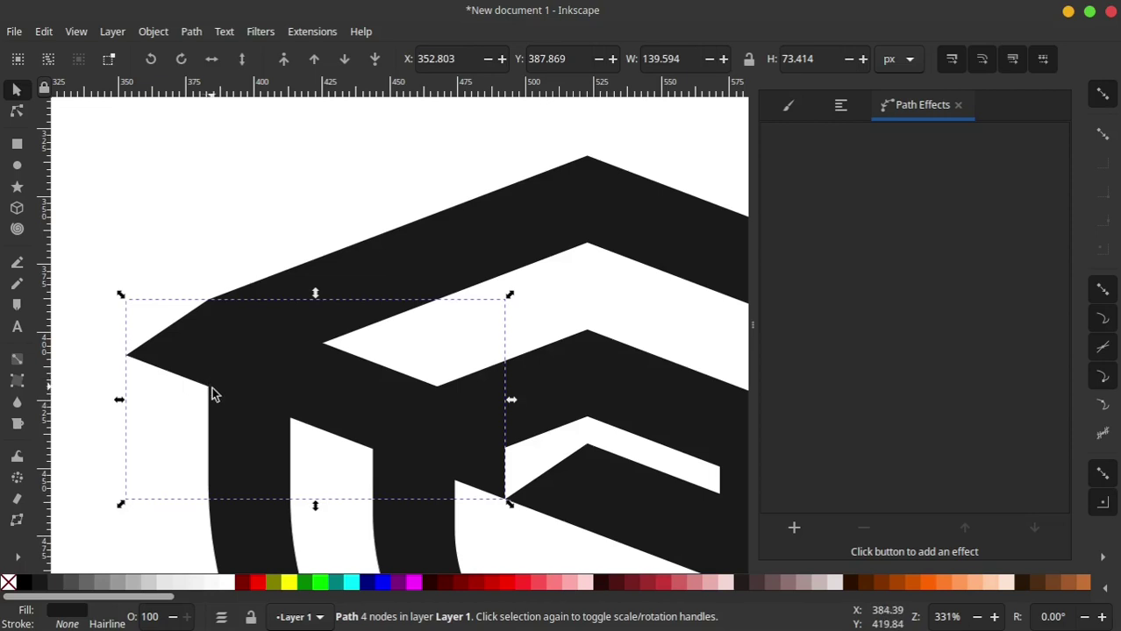
scroll(244, 441, "down", 1, "ctrl")
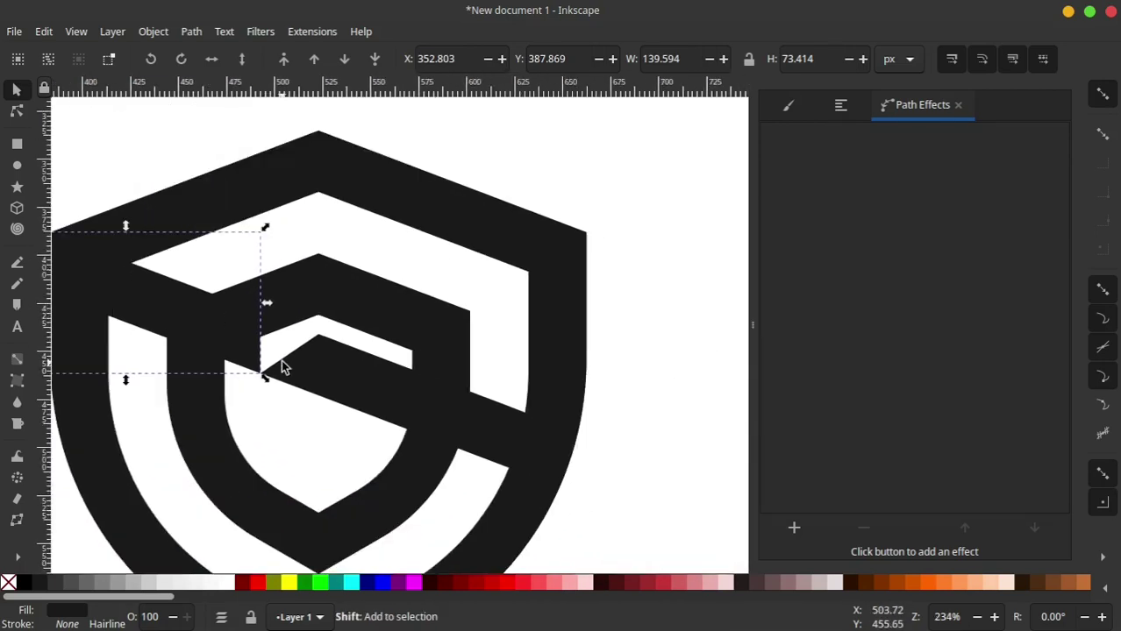
scroll(280, 366, "down", 1, "ctrl")
left_click(445, 263)
scroll(433, 304, "up", 2)
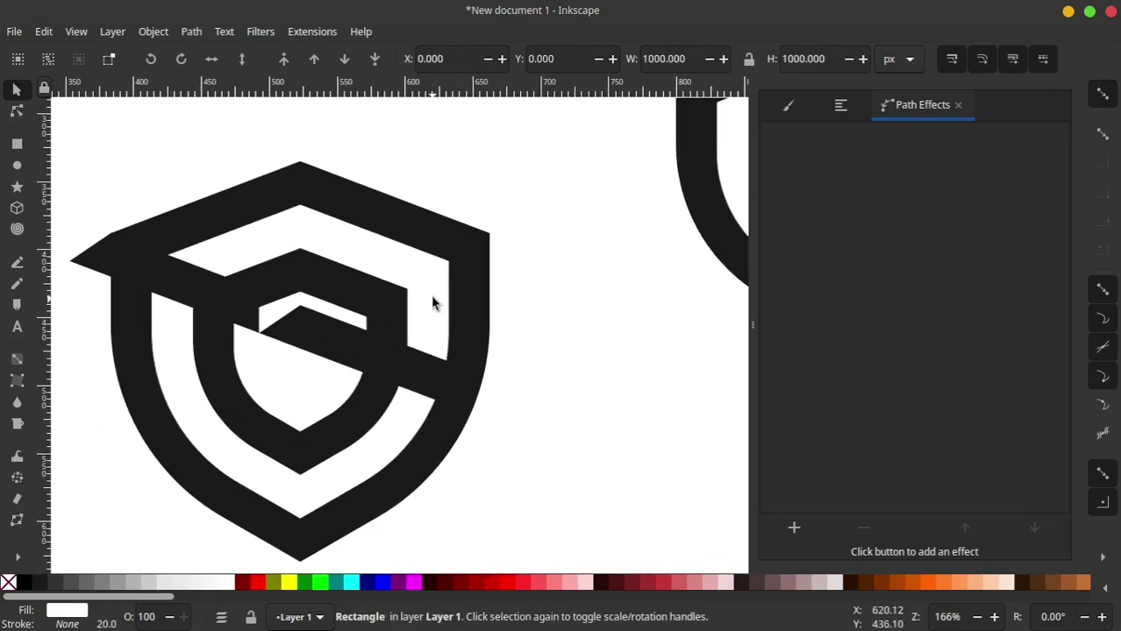
scroll(300, 320, "right", 2)
scroll(313, 318, "left", 3)
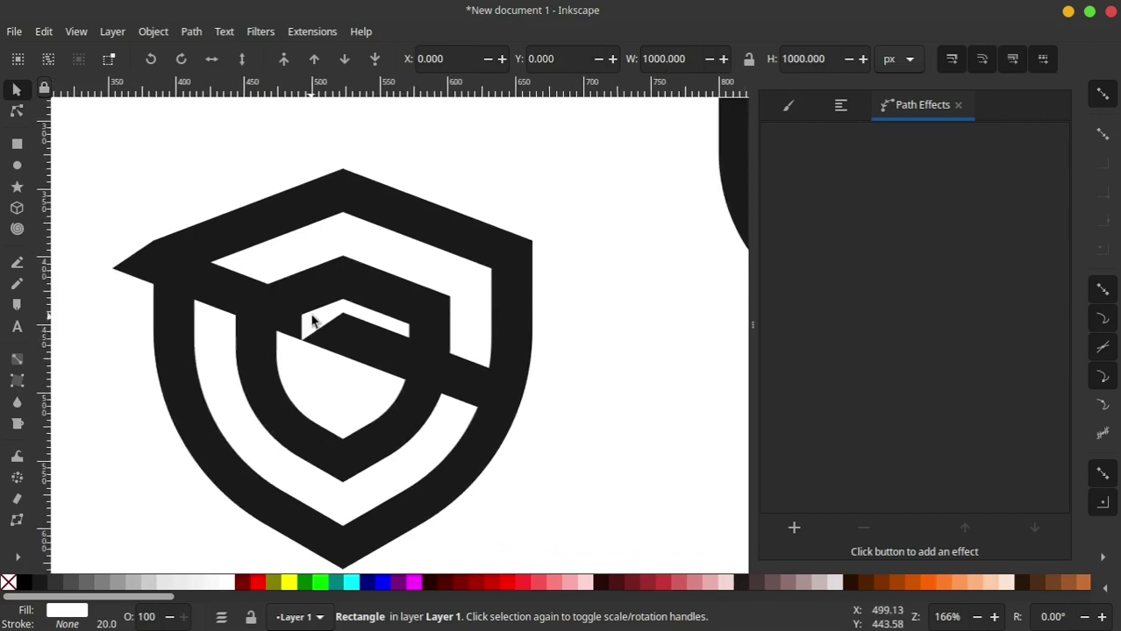
scroll(358, 320, "left", 3)
left_click(383, 341)
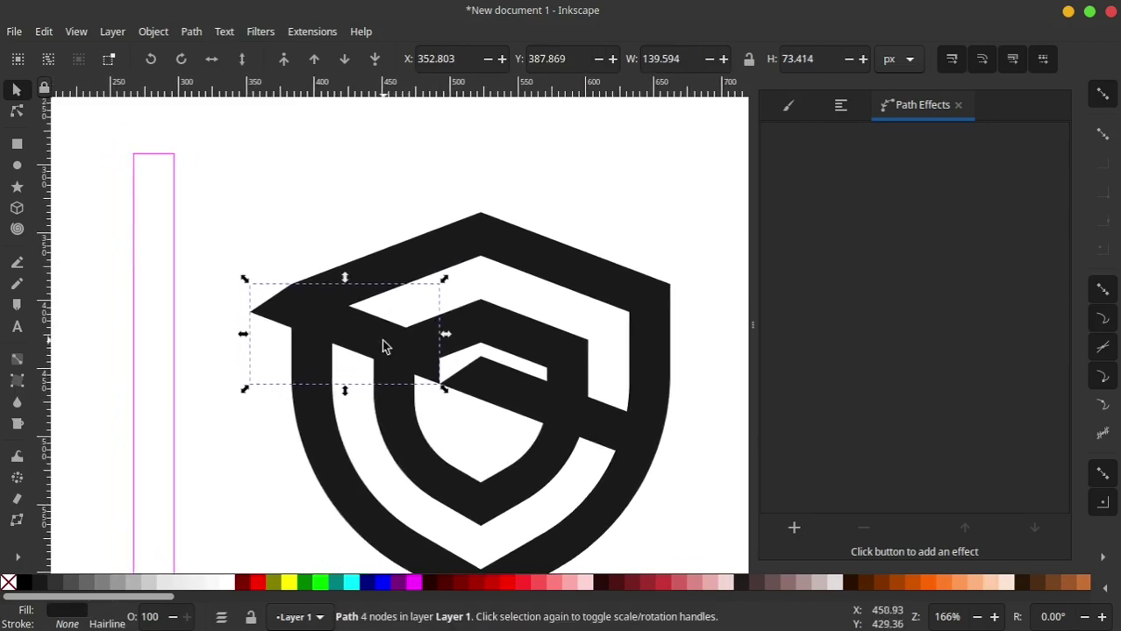
scroll(383, 343, "up", 1, "ctrl")
mouse_move(398, 343)
left_mouse_down()
mouse_move(245, 362)
mouse_move(268, 353)
mouse_move(252, 343)
mouse_move(290, 373)
mouse_move(268, 362)
left_mouse_up()
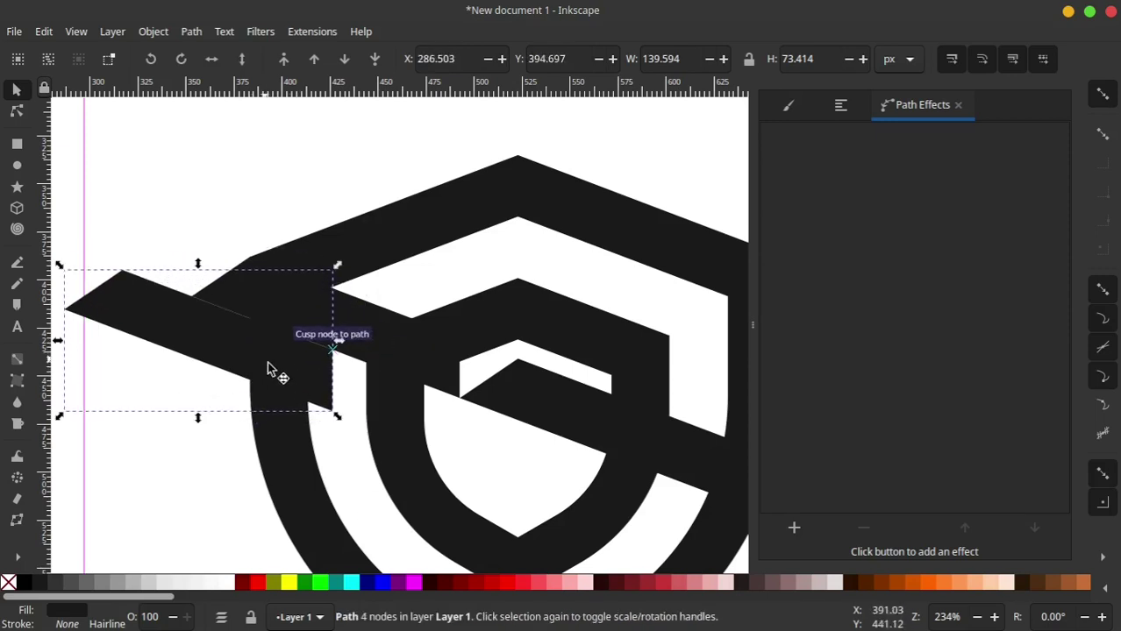
Cut the overlapping bar out of the ring with Path > Difference.
scroll(263, 369, "down", 2)
scroll(289, 403, "up", 1)
scroll(333, 425, "left", 2)
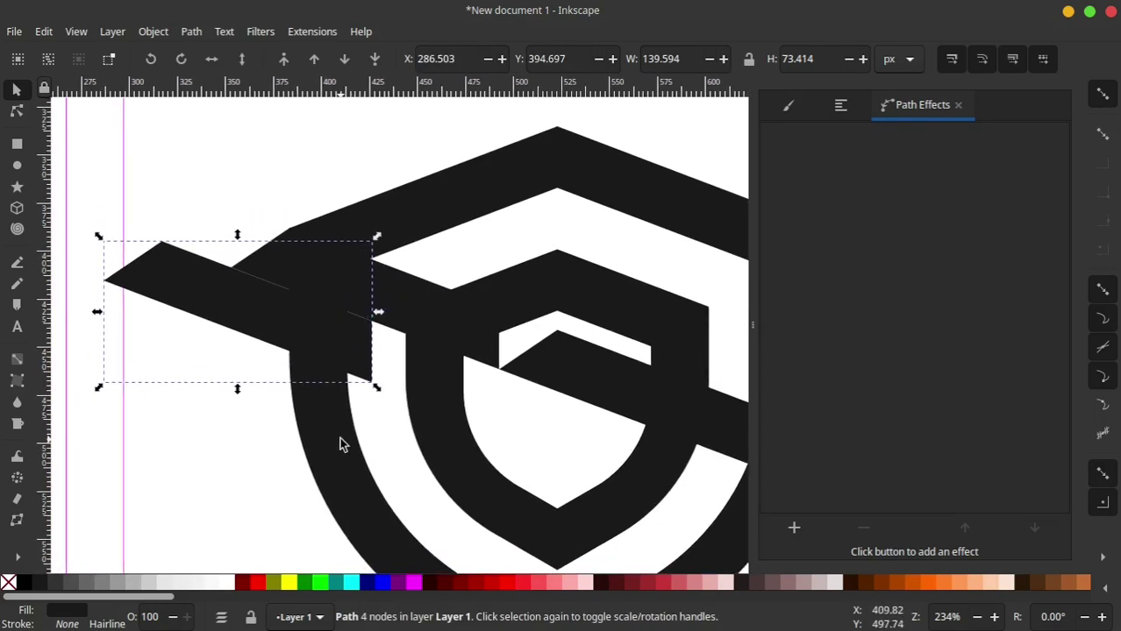
key("shift")
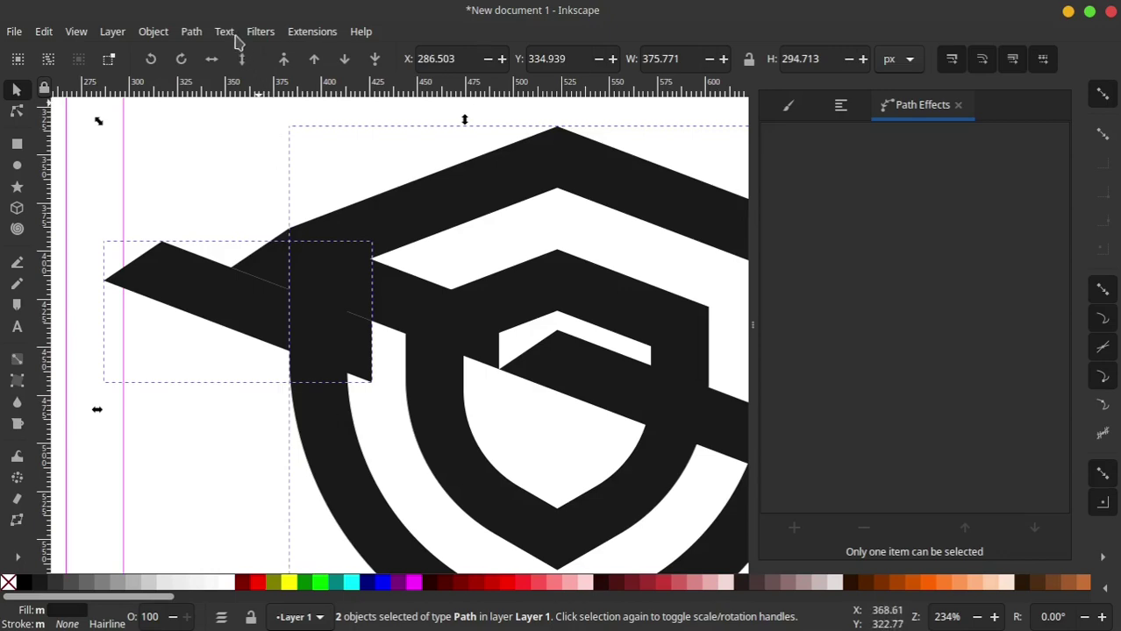
left_click(192, 32)
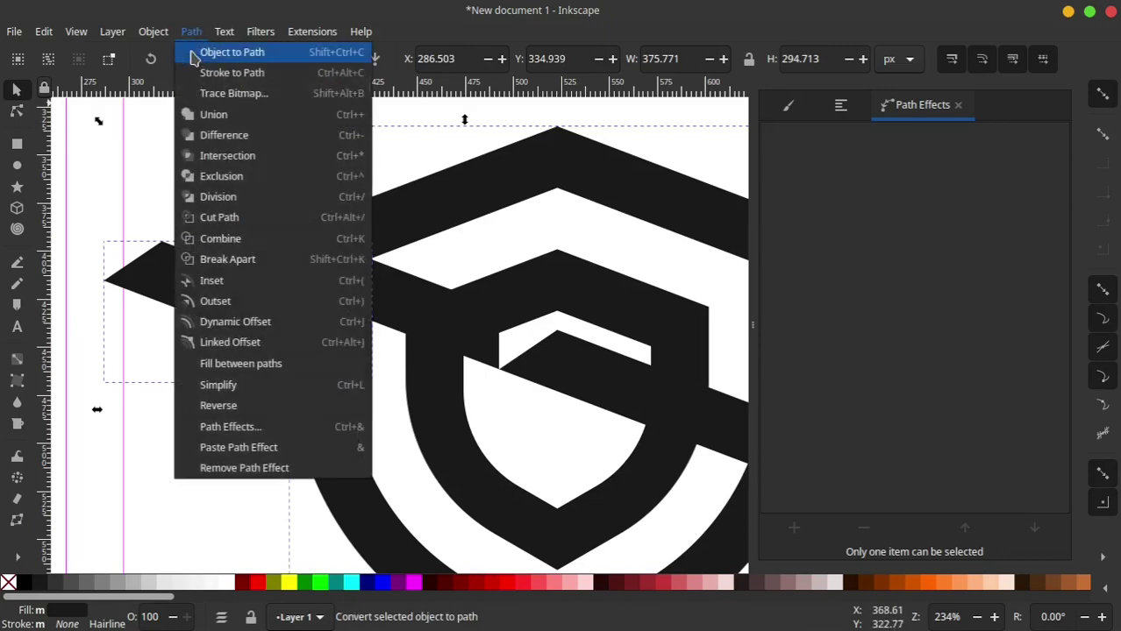
left_click(241, 140)
left_click(407, 375)
Move the small bar piece about 109 px right and subtract it from the ring beneath.
scroll(288, 328, "right", 5)
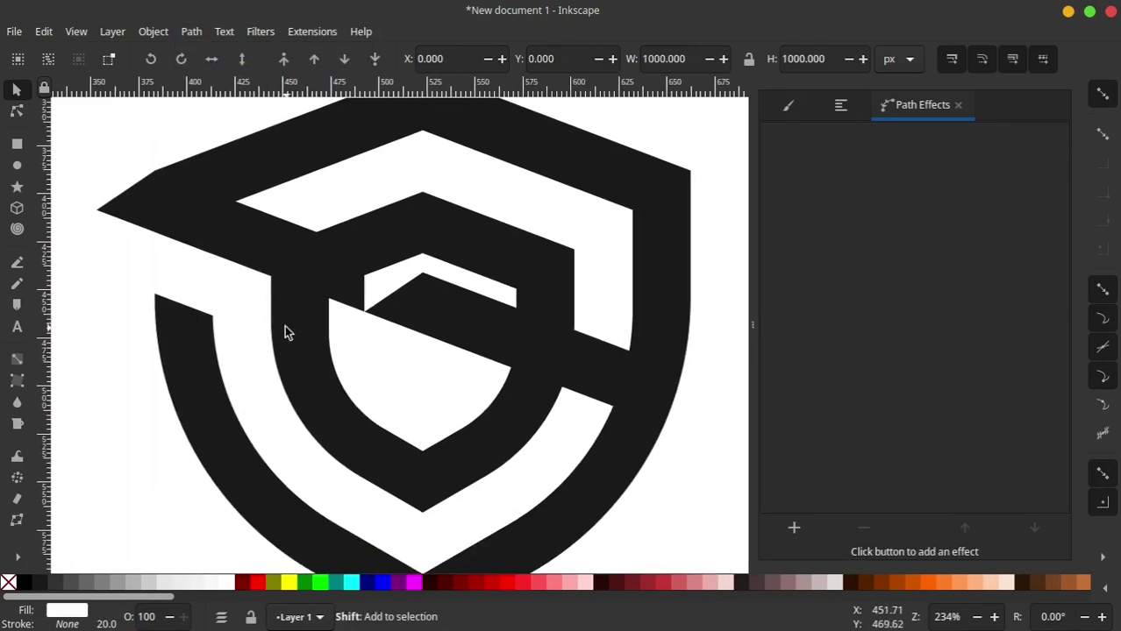
scroll(227, 323, "down", 2)
scroll(227, 321, "up", 2)
left_click(281, 312)
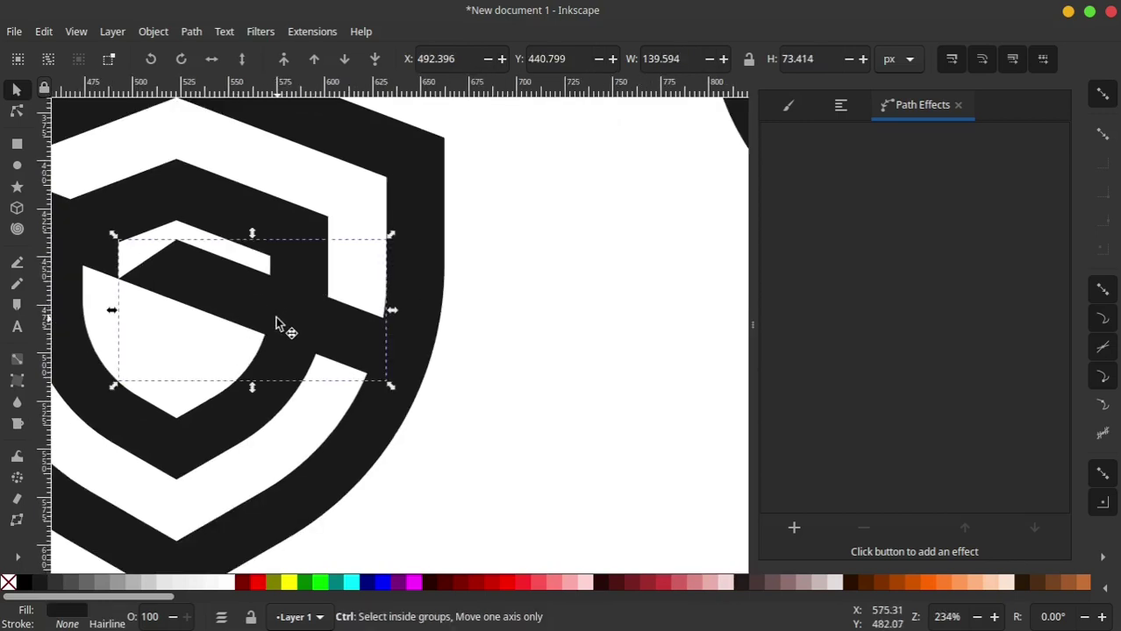
left_click_drag(257, 314, 445, 316)
scroll(446, 316, "up", 1)
left_click(460, 121, "shift")
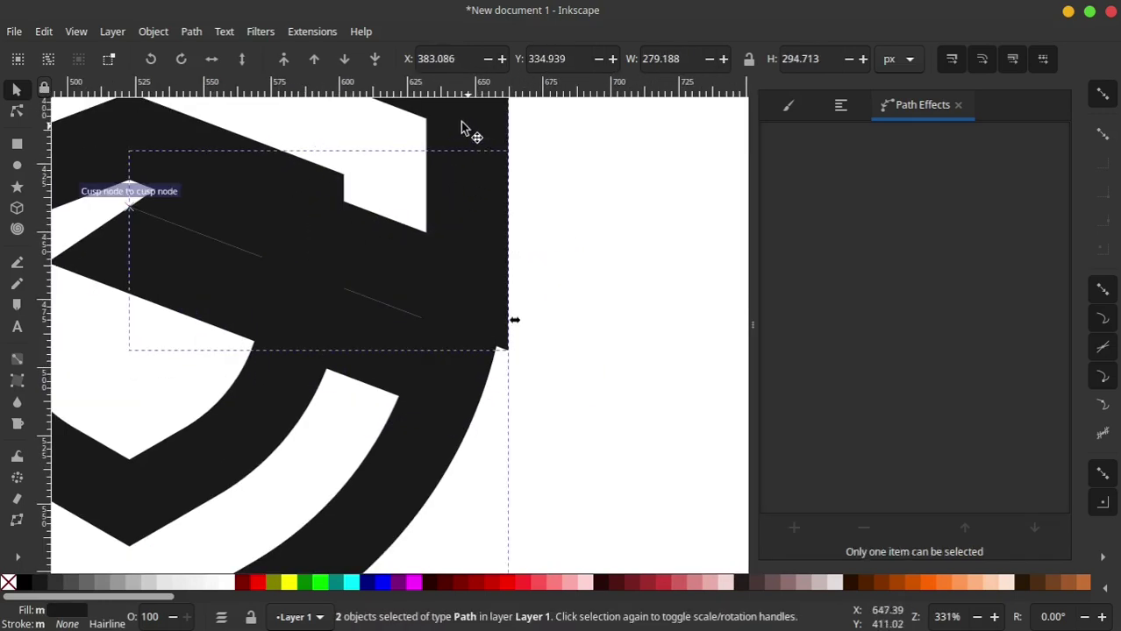
left_click(192, 31)
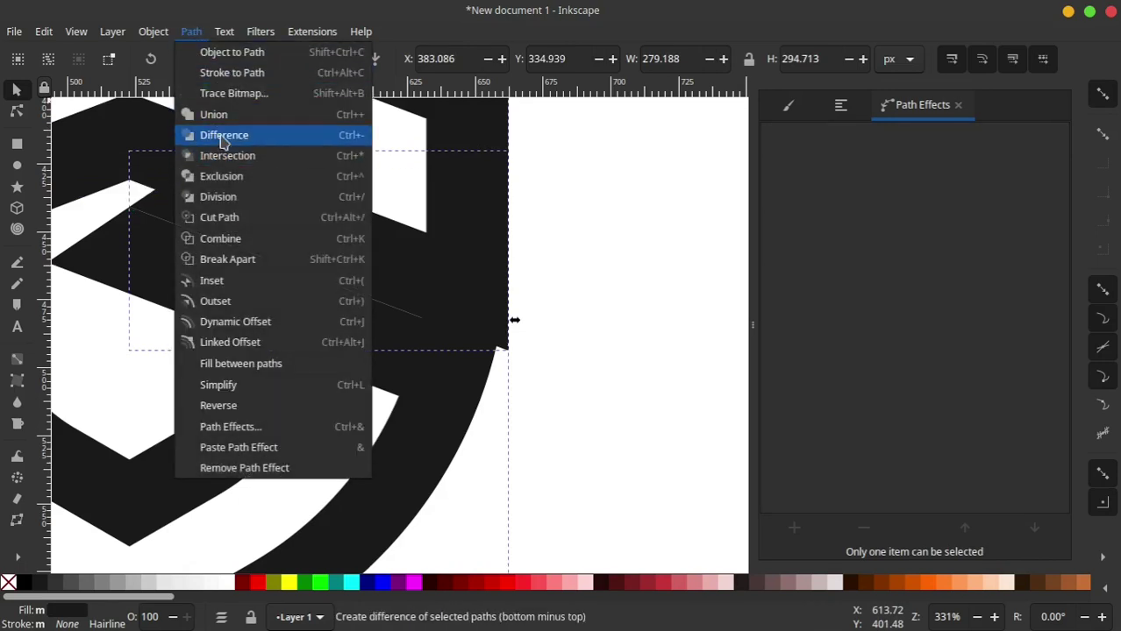
left_click(219, 135)
left_click(430, 284)
scroll(370, 327, "down", 2)
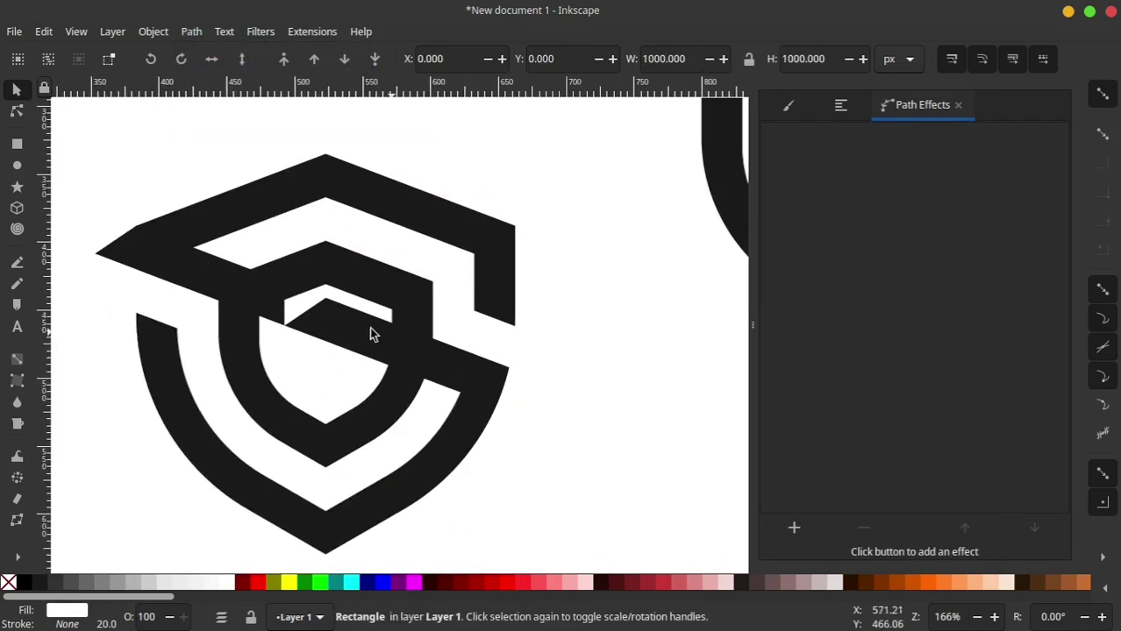
scroll(365, 333, "up", 1)
scroll(393, 356, "up", 1)
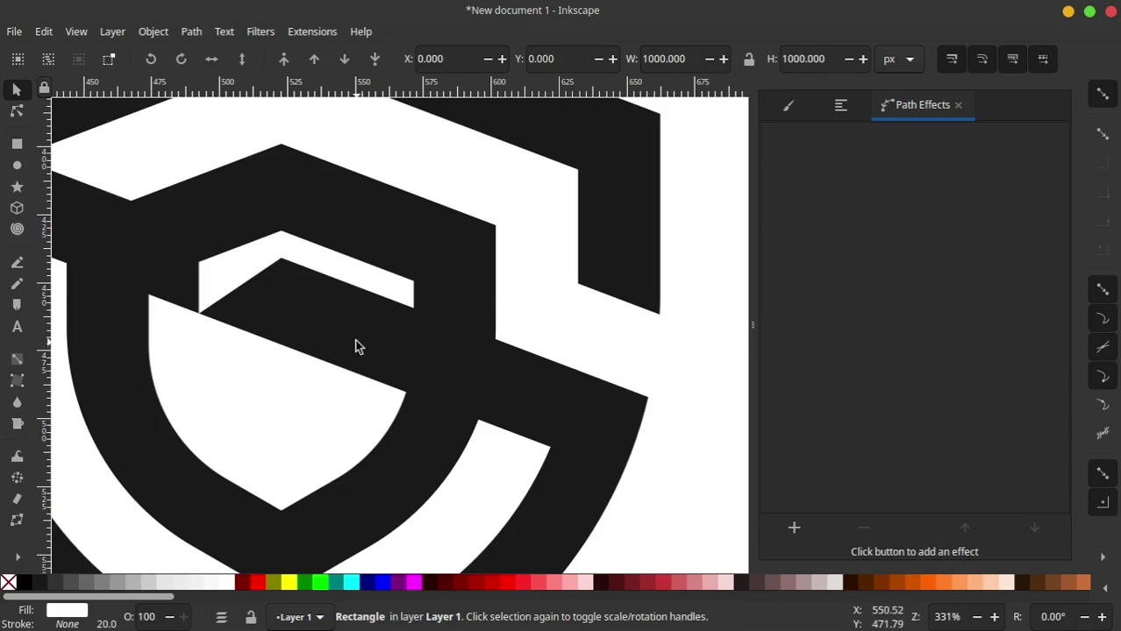
Apply Exclusion to the inner shield and diagonal bar, moving the leftover piece to the top right.
left_click(356, 347)
scroll(409, 329, "right", 2)
scroll(348, 234, "down", 1)
left_click(358, 250)
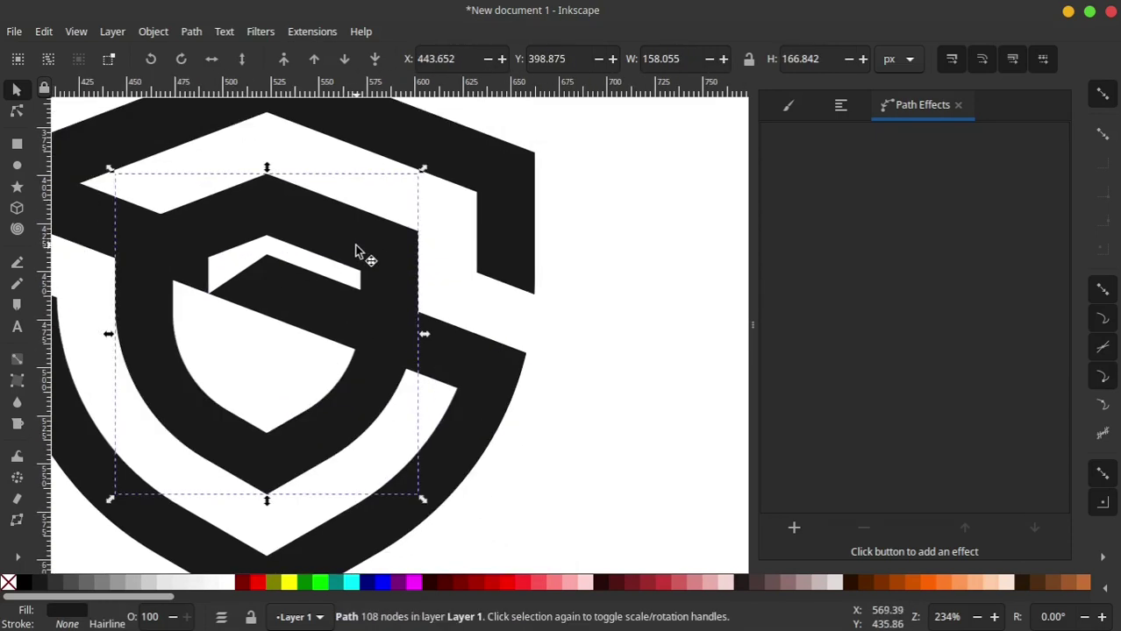
left_click_drag(332, 233, 325, 300)
key("ctrl+z")
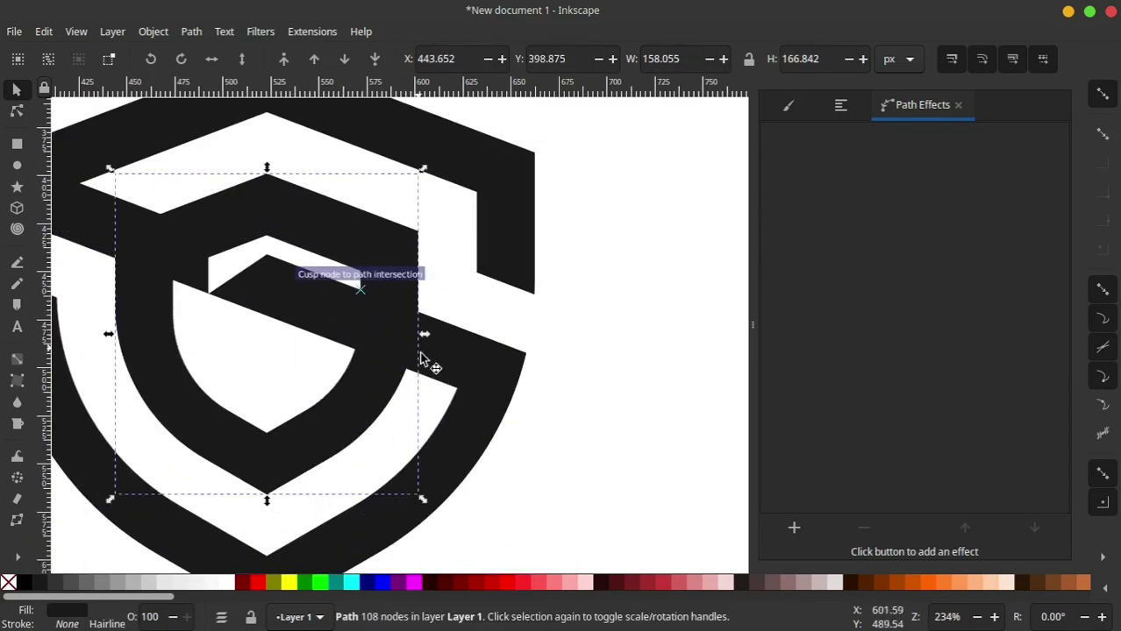
left_click(427, 331, "shift")
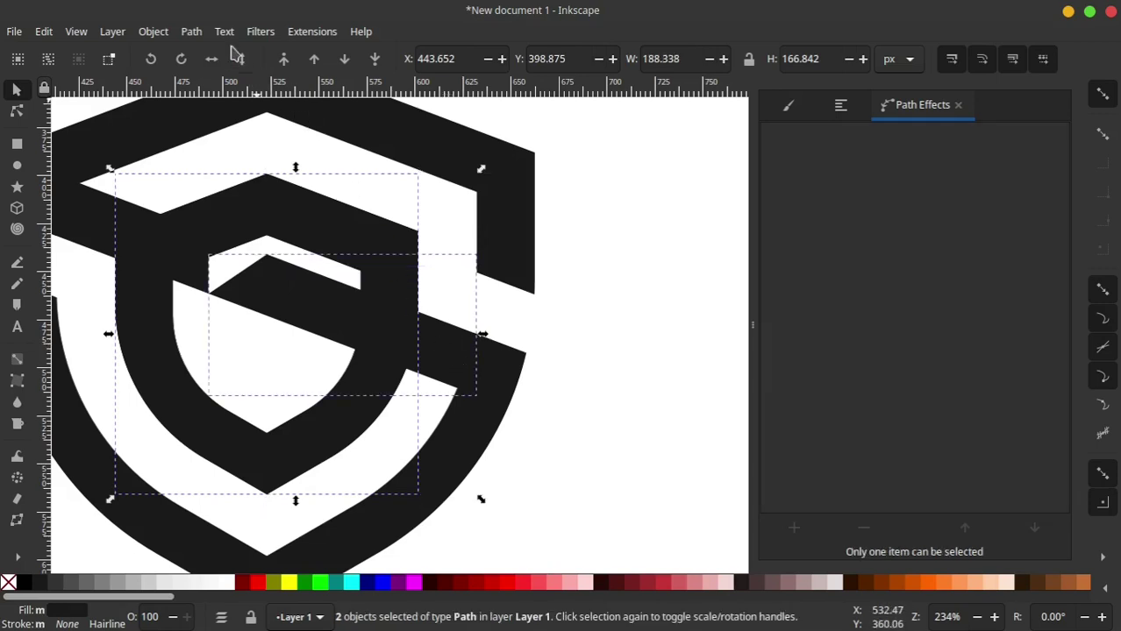
left_click(191, 31)
left_click(221, 175)
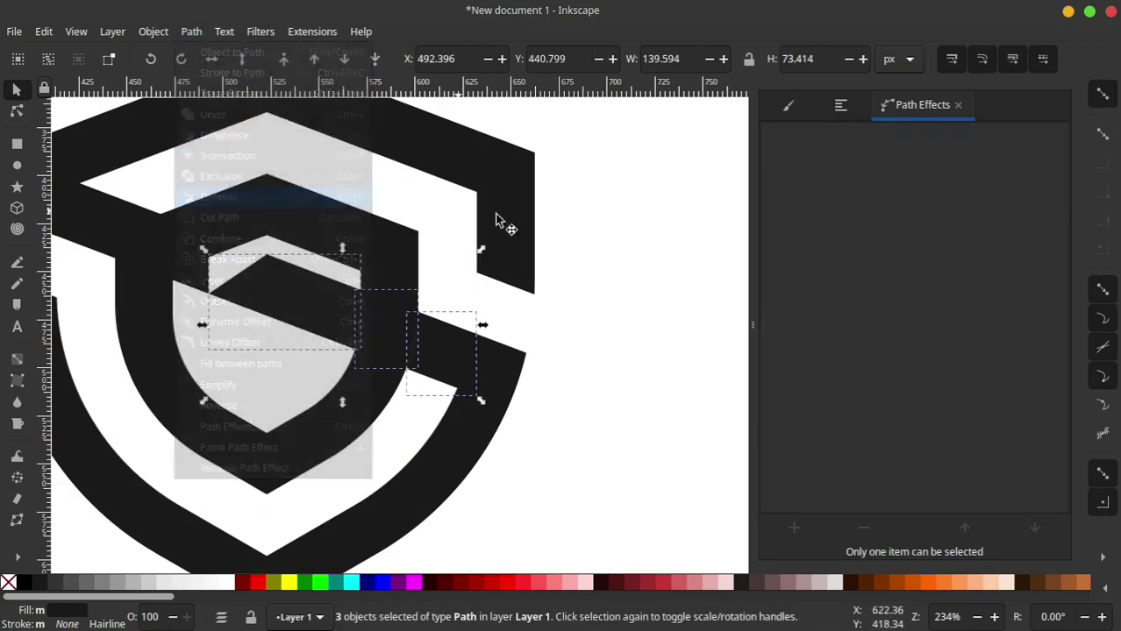
left_click(531, 253)
left_click_drag(326, 308, 741, 110)
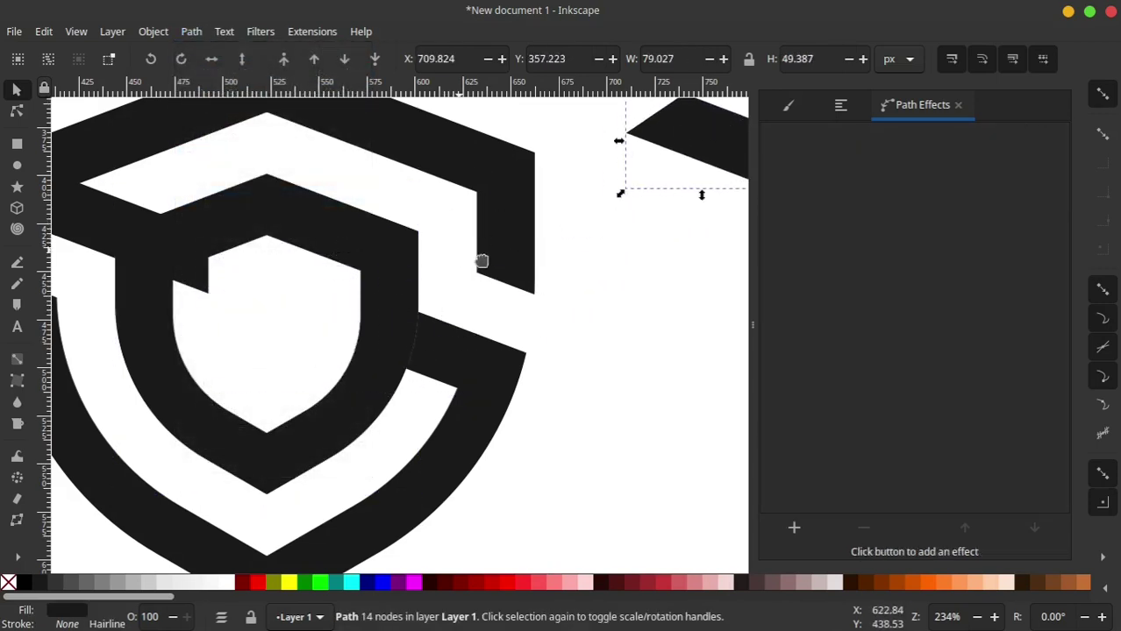
scroll(480, 258, "left", 5)
Divide the inner shield with the top-left cap and move the small offcut to the lower left.
left_click(451, 246)
left_click_drag(474, 235, 455, 339)
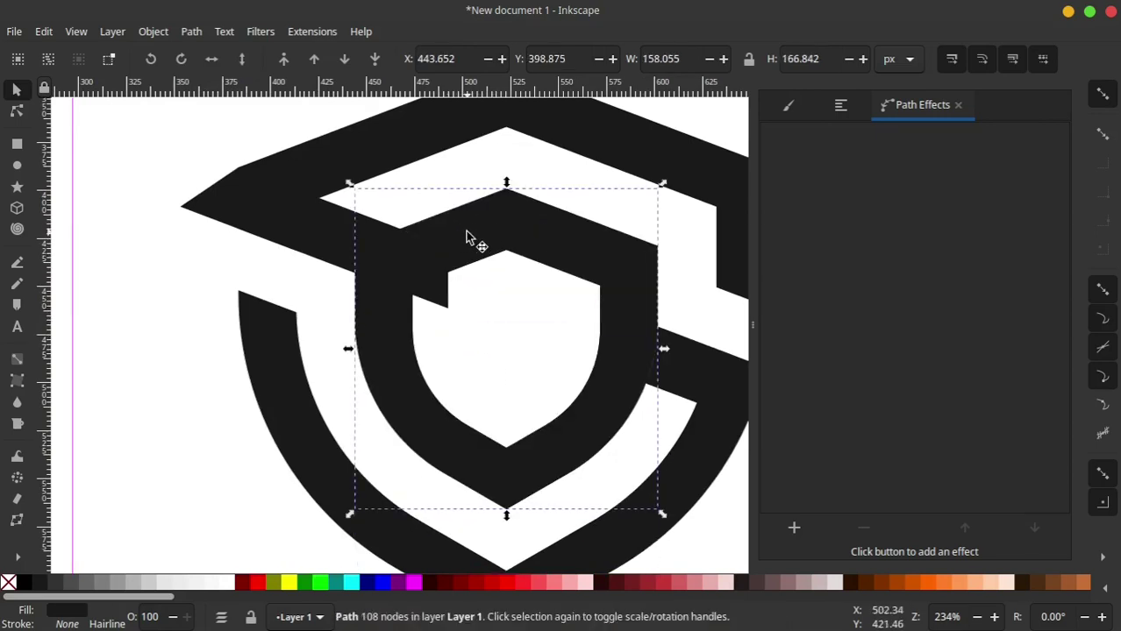
left_click_drag(466, 237, 460, 297)
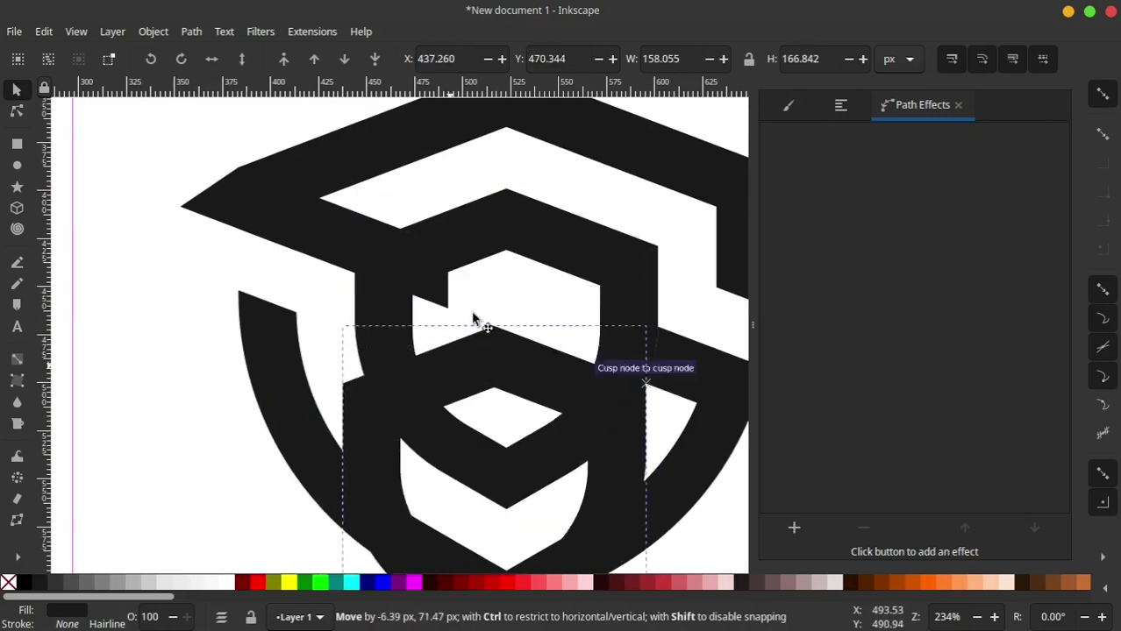
left_click(323, 236, "shift")
left_click(193, 32)
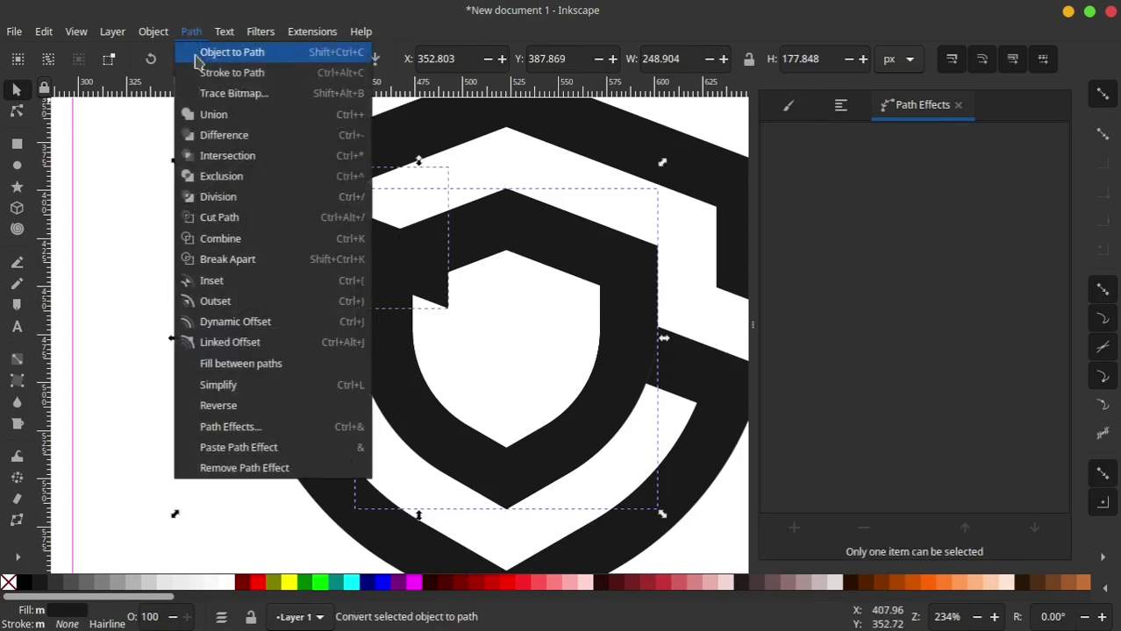
left_click(235, 198)
left_click(437, 305)
left_click(426, 296)
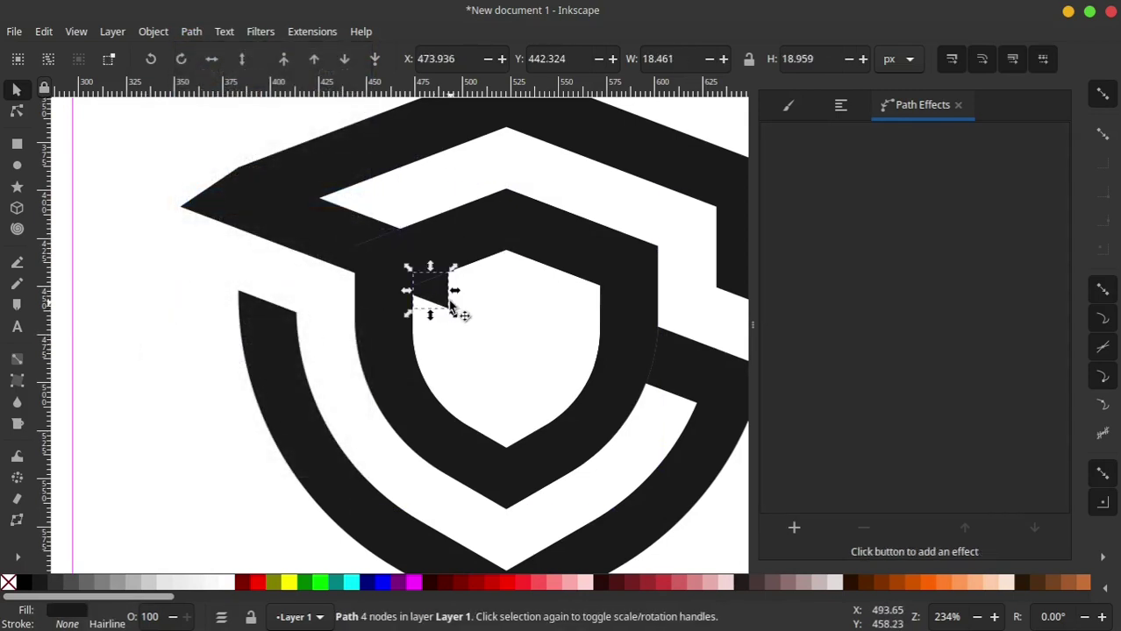
mouse_move(426, 296)
left_mouse_down()
mouse_move(125, 449)
mouse_move(128, 506)
left_mouse_up()
scroll(413, 382, "up", 2)
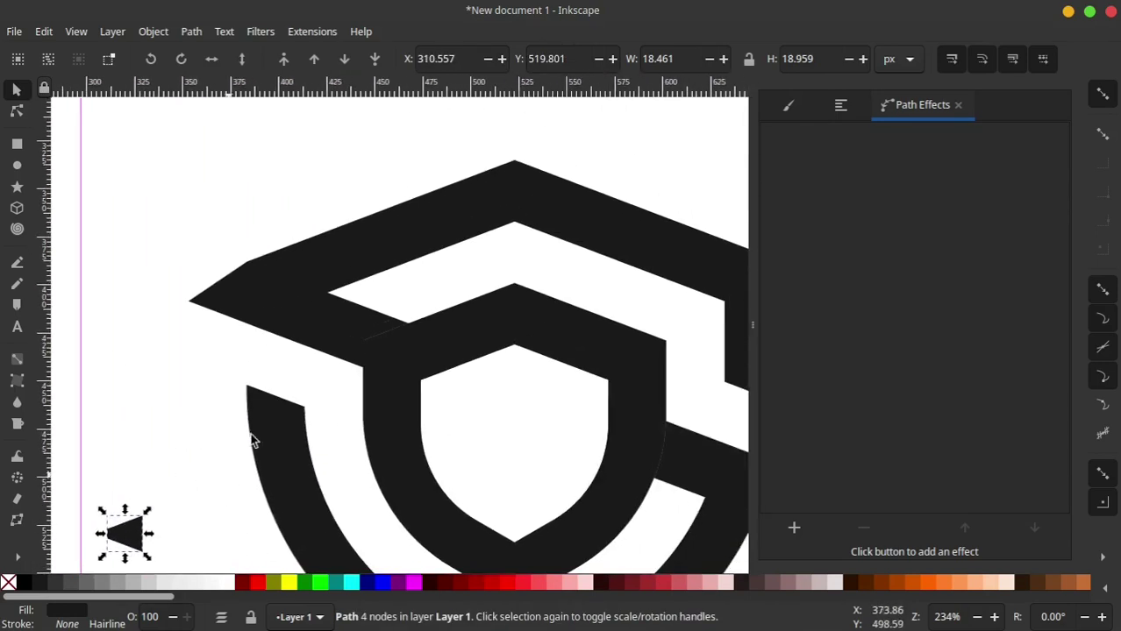
left_click(280, 334)
left_click(394, 252)
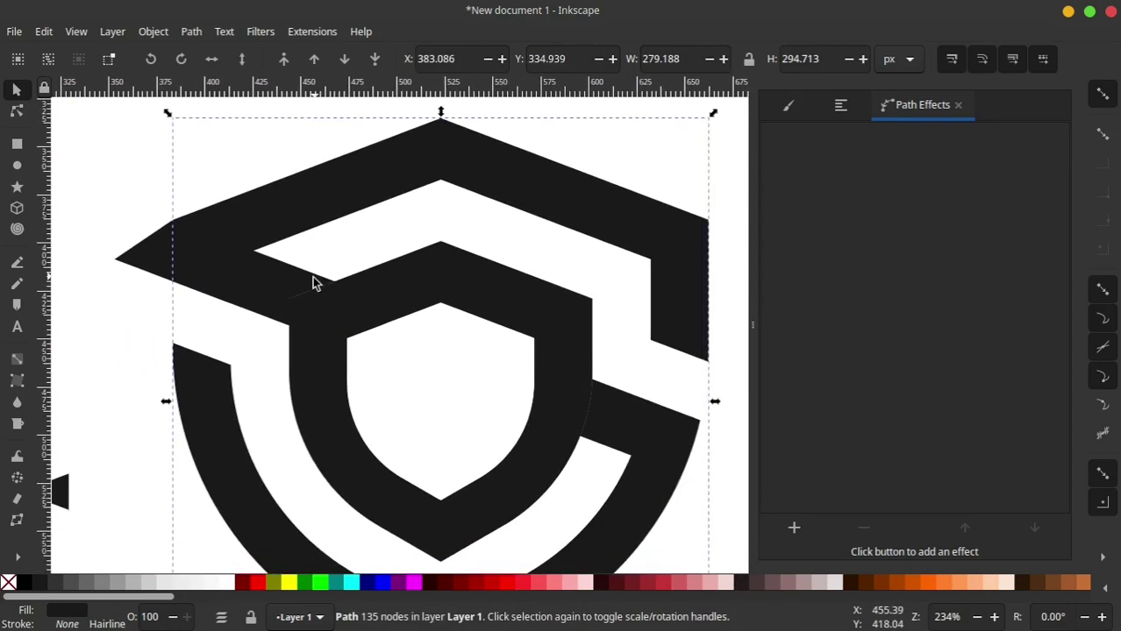
Divide the outer emblem path by the left tip piece and move the offcut to the lower left.
scroll(317, 288, "down", 1)
left_click(184, 270, "shift")
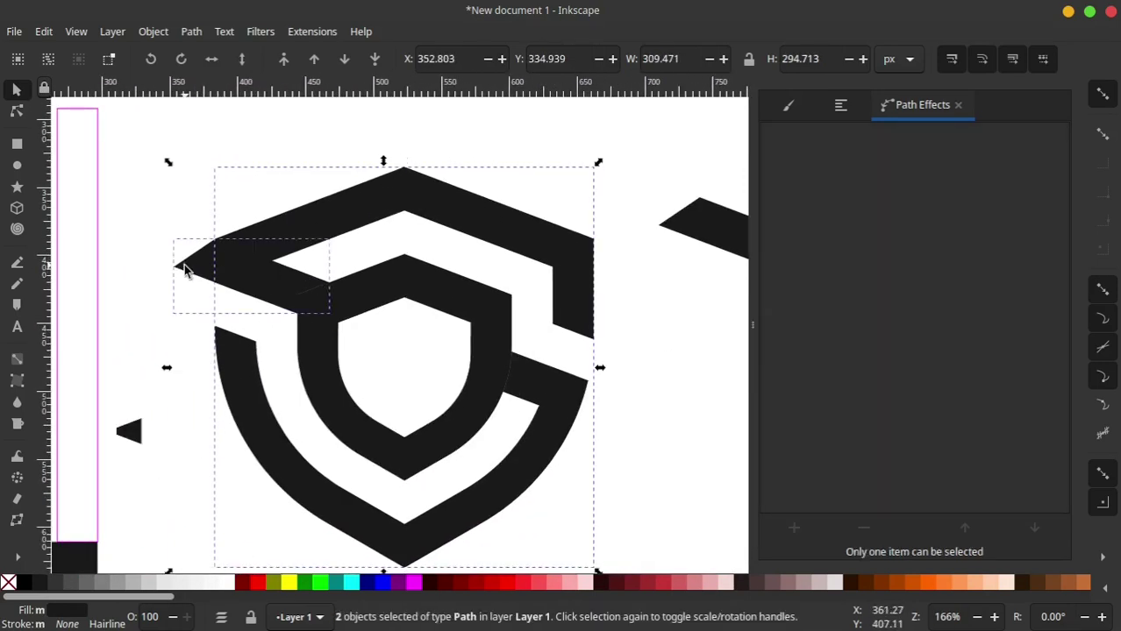
left_click(191, 31)
left_click(230, 198)
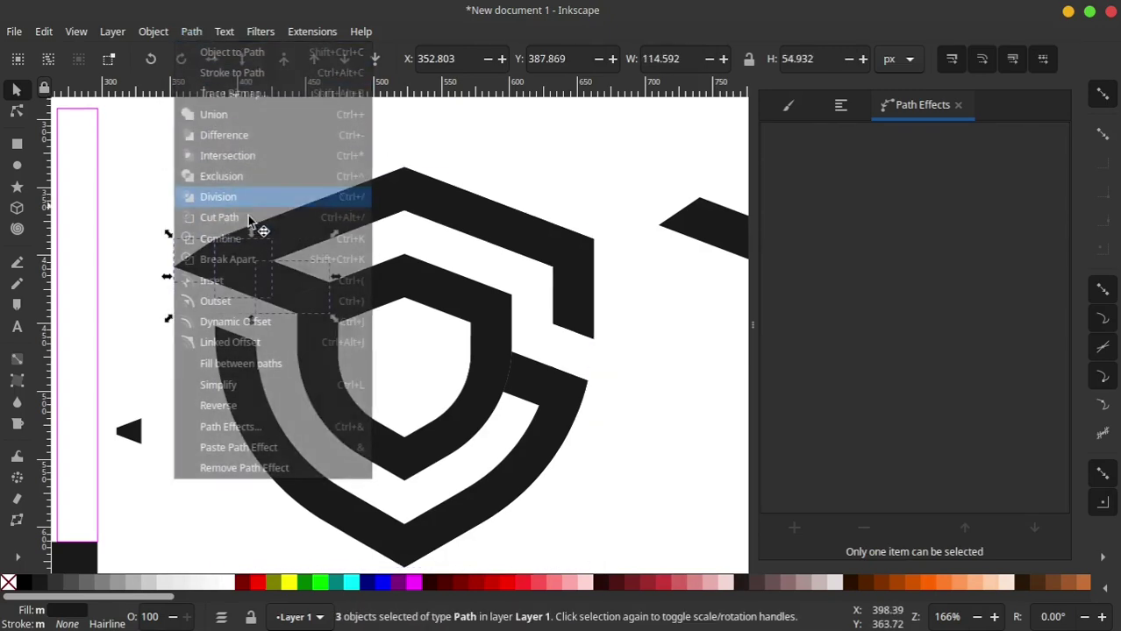
left_click(272, 213)
left_click(200, 259)
left_click_drag(200, 260, 66, 395)
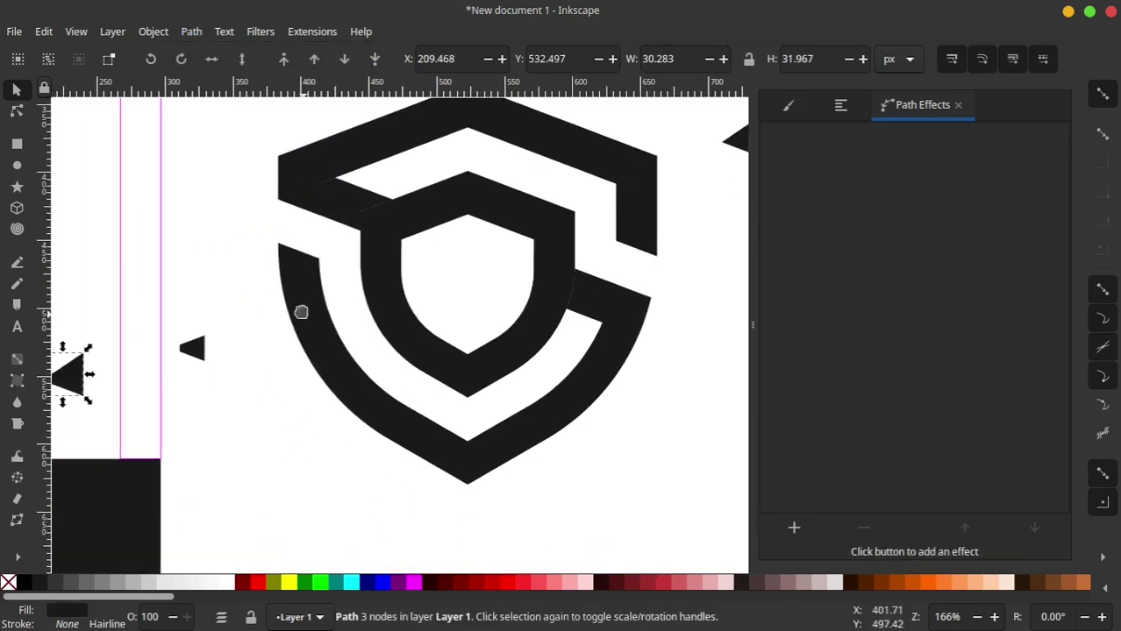
Rubber-band select all of the emblem's shield and cap pieces together.
scroll(298, 330, "down", 2)
scroll(298, 330, "down", 1)
mouse_move(678, 112)
left_mouse_down()
mouse_move(421, 331)
mouse_move(610, 178)
left_mouse_up()
scroll(708, 238, "left", 3)
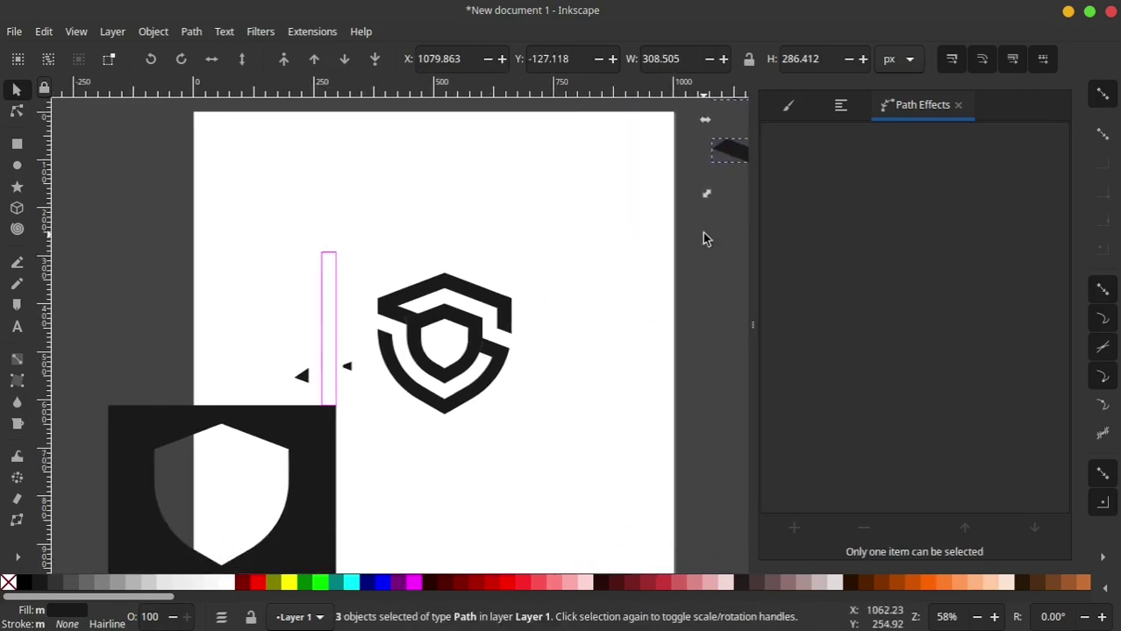
mouse_move(724, 225)
left_mouse_down()
mouse_move(366, 403)
mouse_move(371, 449)
left_mouse_up()
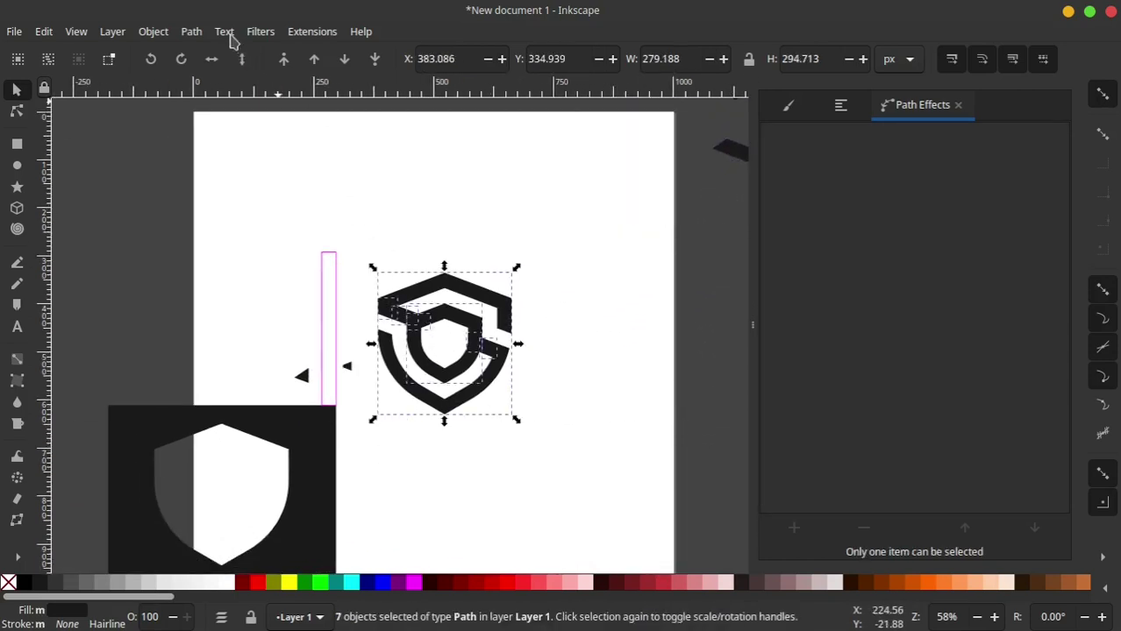
Union the seven emblem pieces into one 234-node path and shift it slightly right.
left_click(195, 33)
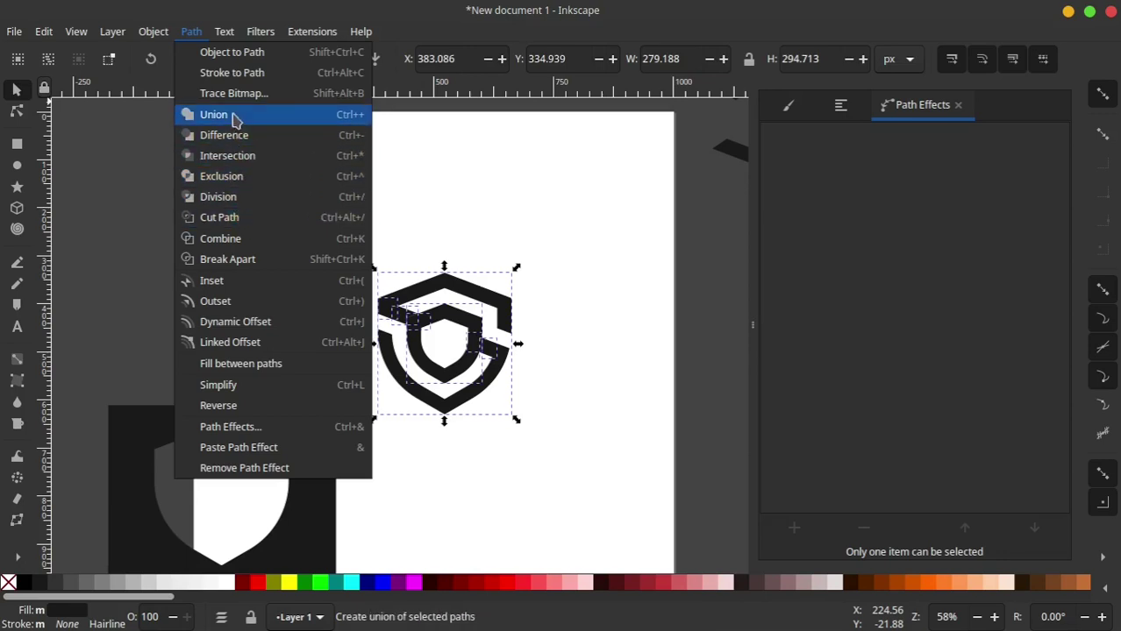
left_click(213, 114)
scroll(612, 240, "down", 2)
scroll(612, 240, "right", 3)
left_click(612, 240)
mouse_move(355, 285)
left_mouse_down()
mouse_move(372, 314)
mouse_move(440, 320)
left_mouse_up()
scroll(440, 321, "right", 1)
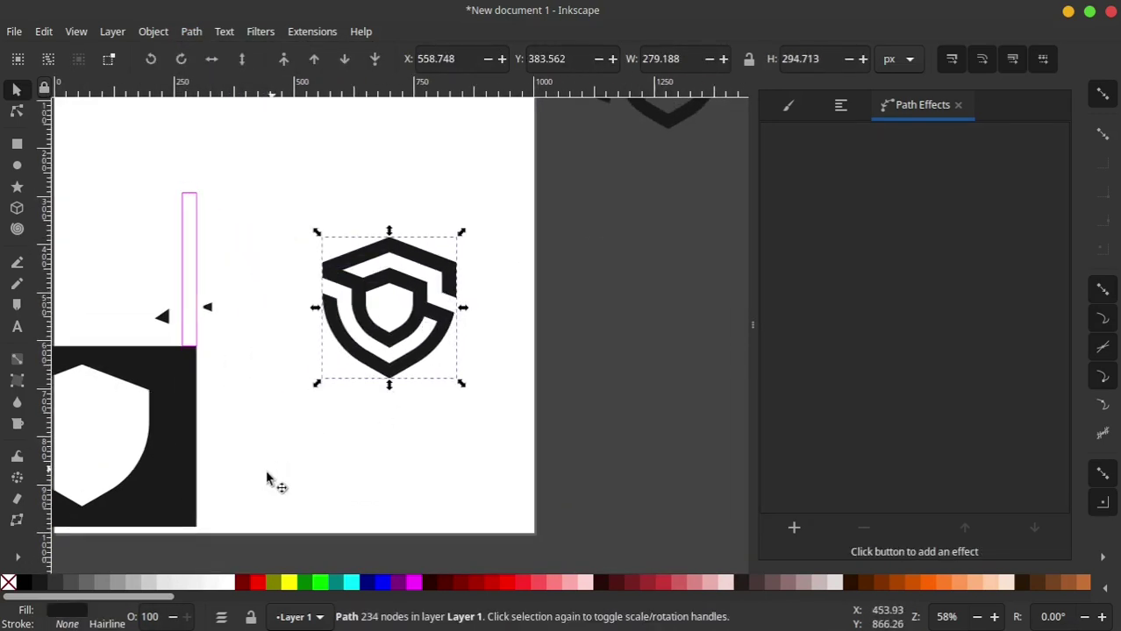
scroll(427, 259, "up", 1)
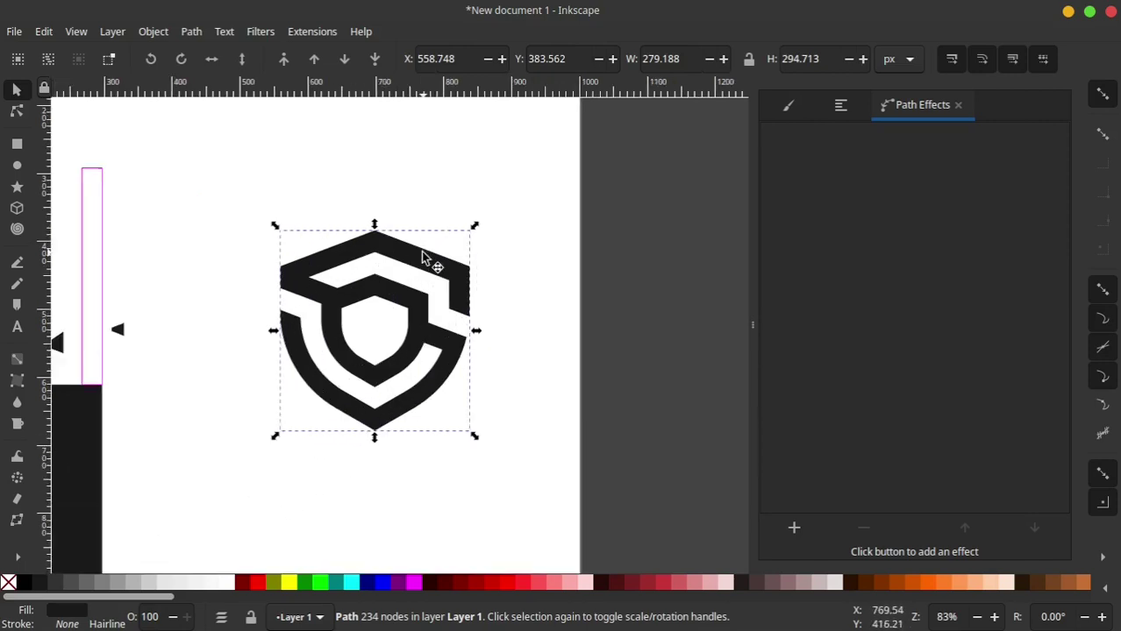